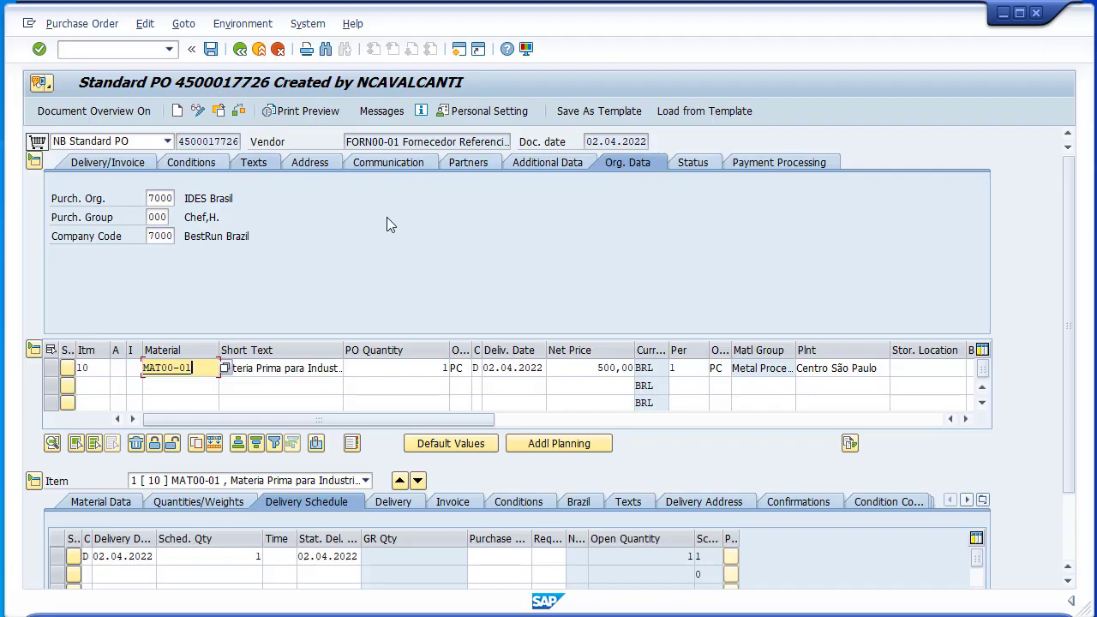
Step: Set the PO quantity of item 10 to 2 and check the purchase order for messages
left_click(240, 112)
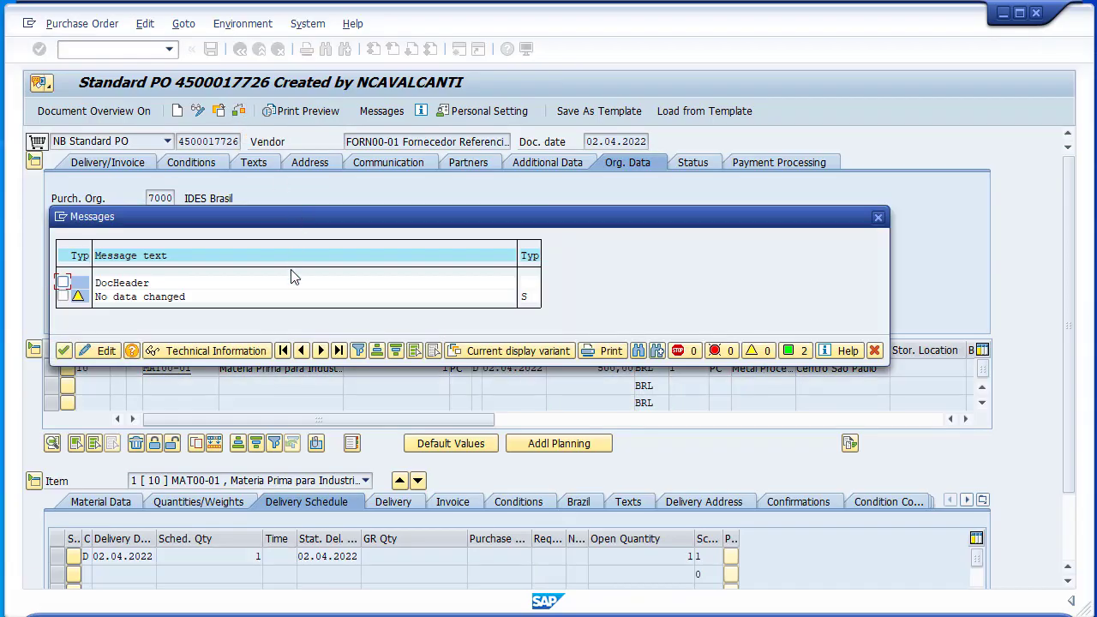
left_click(877, 217)
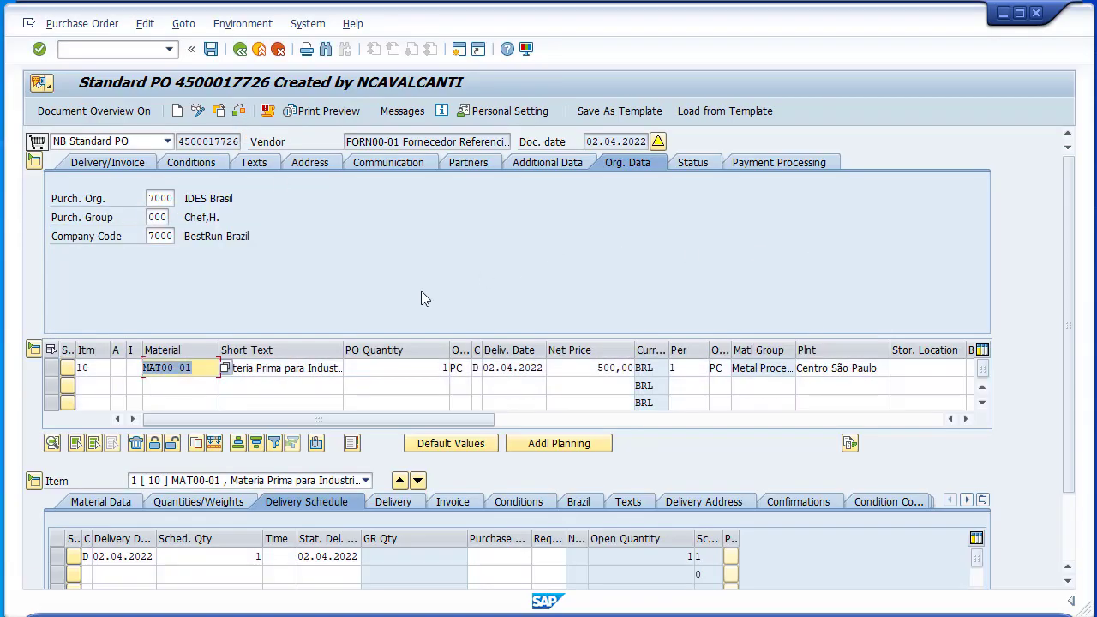
left_click(428, 365)
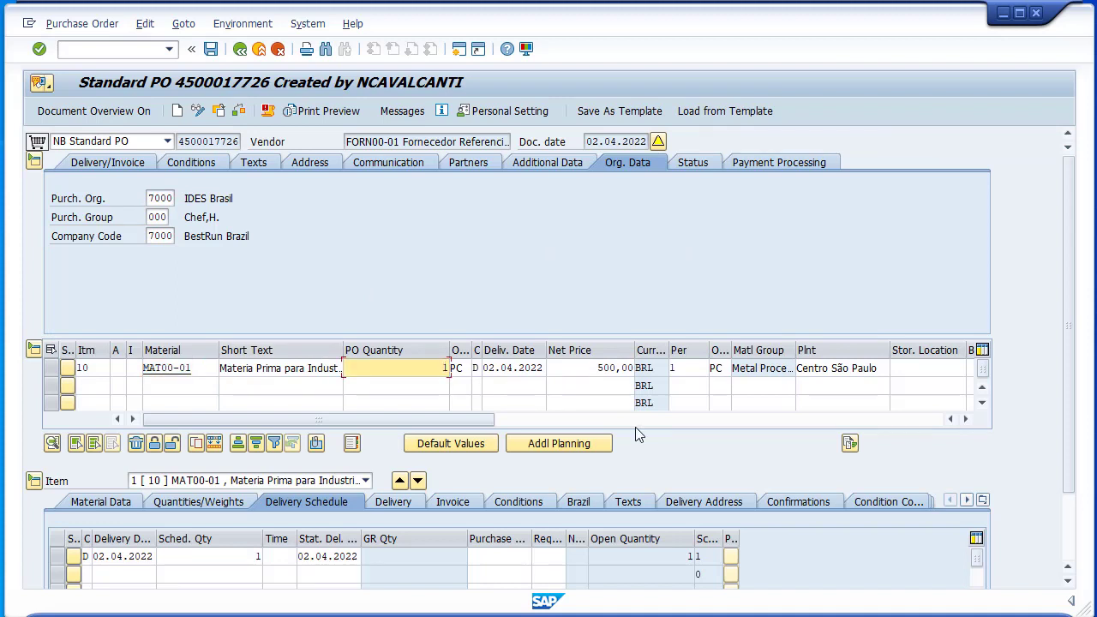
type("2")
key("Return")
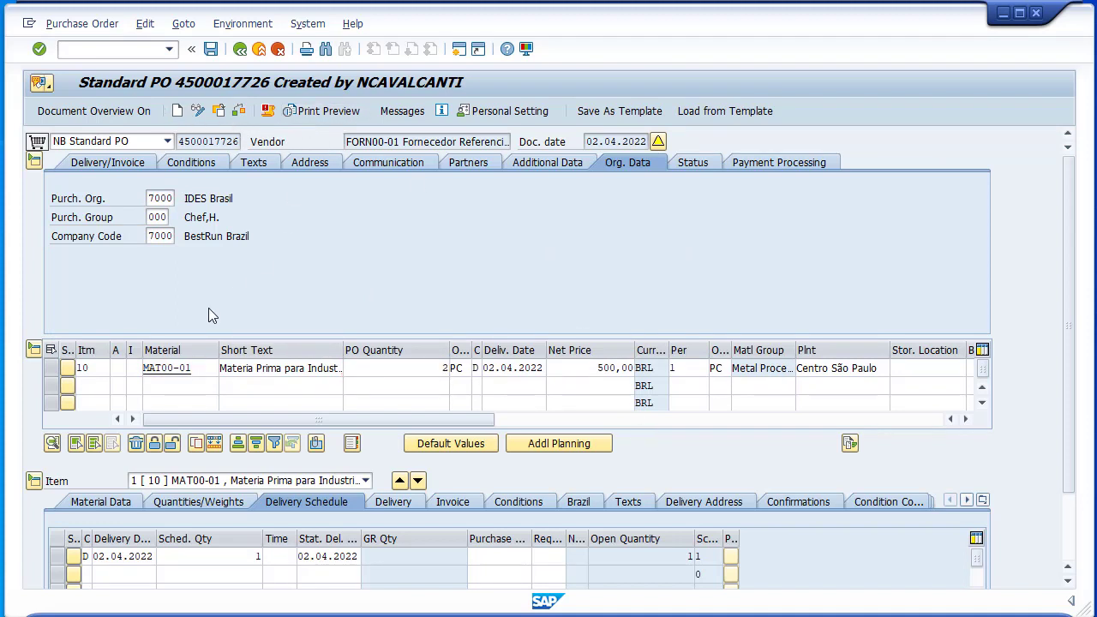
left_click(268, 111)
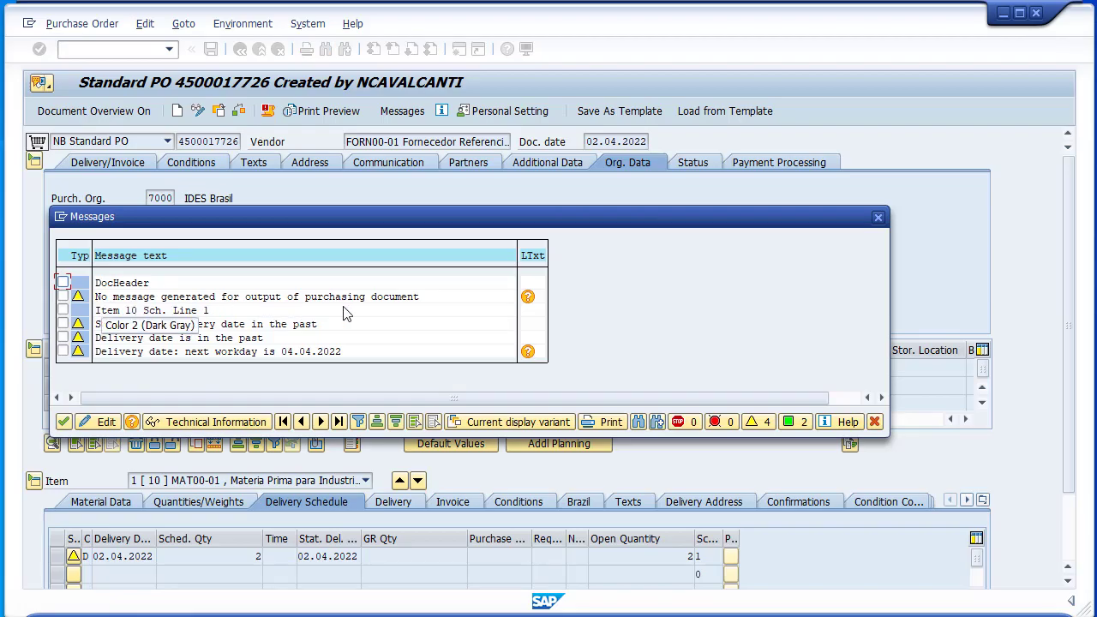
left_click(878, 218)
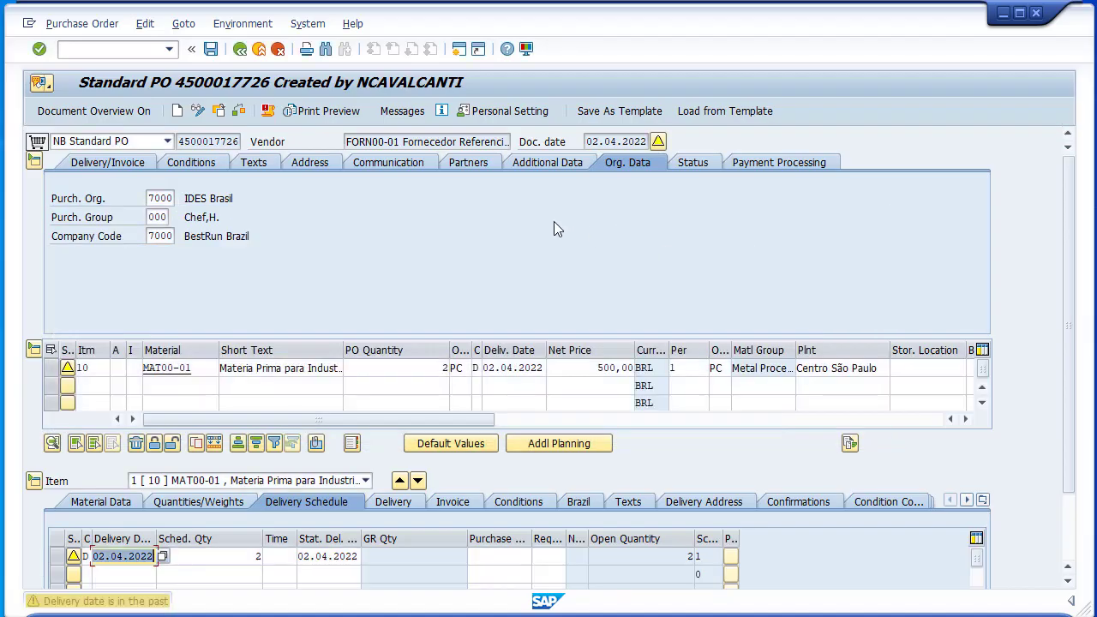
Step: Manually add output type NEU with medium 1 Print output to the purchase order's messages
left_click(399, 116)
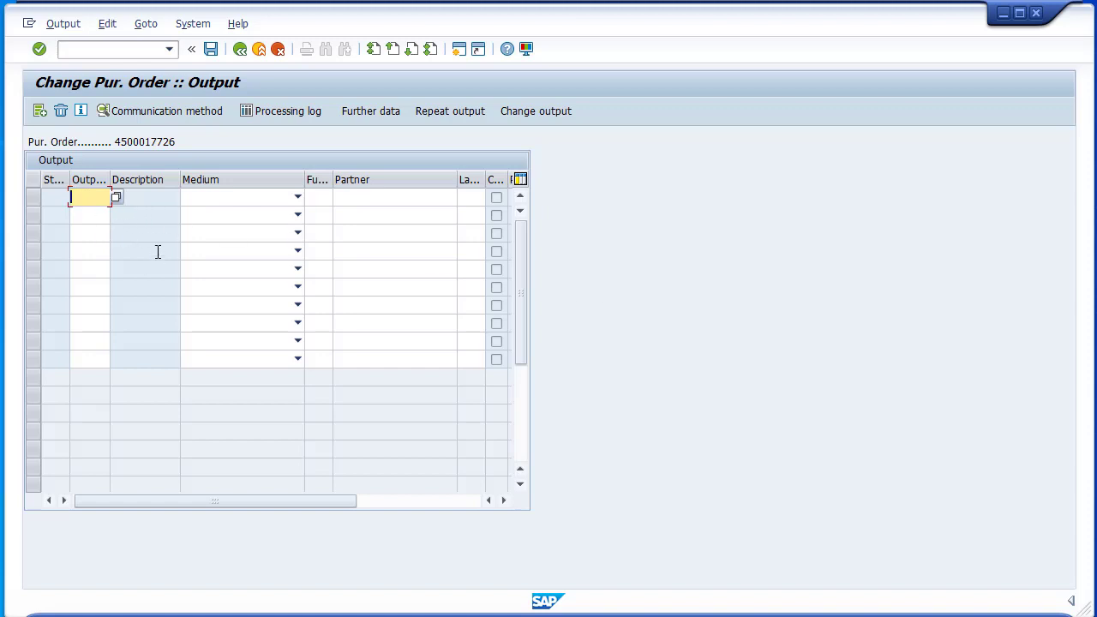
left_click(249, 200)
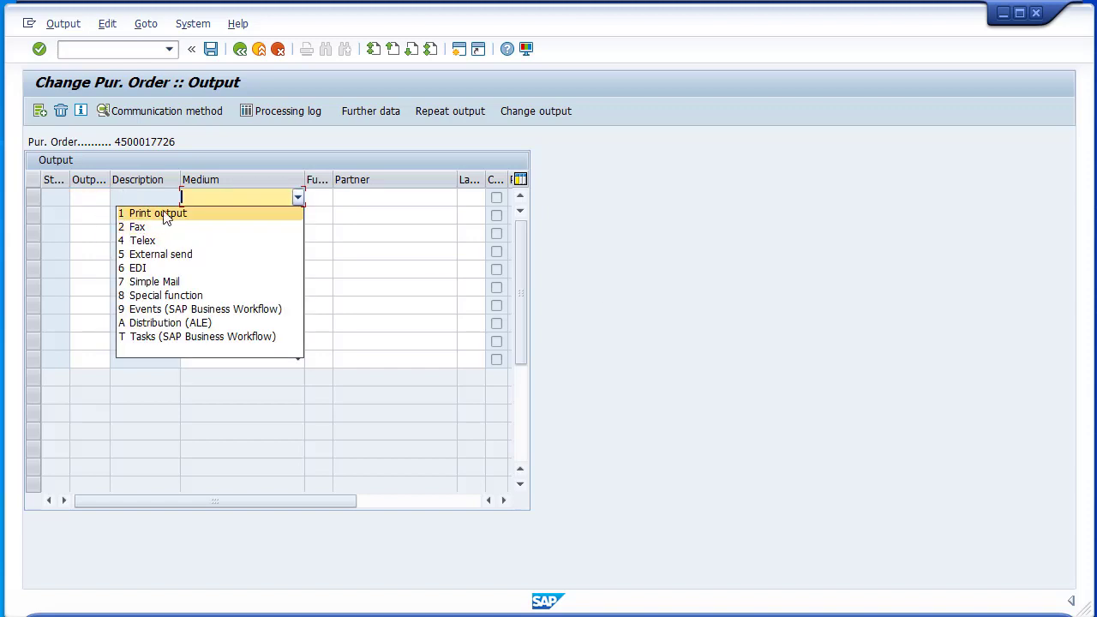
left_click(242, 214)
left_click(86, 199)
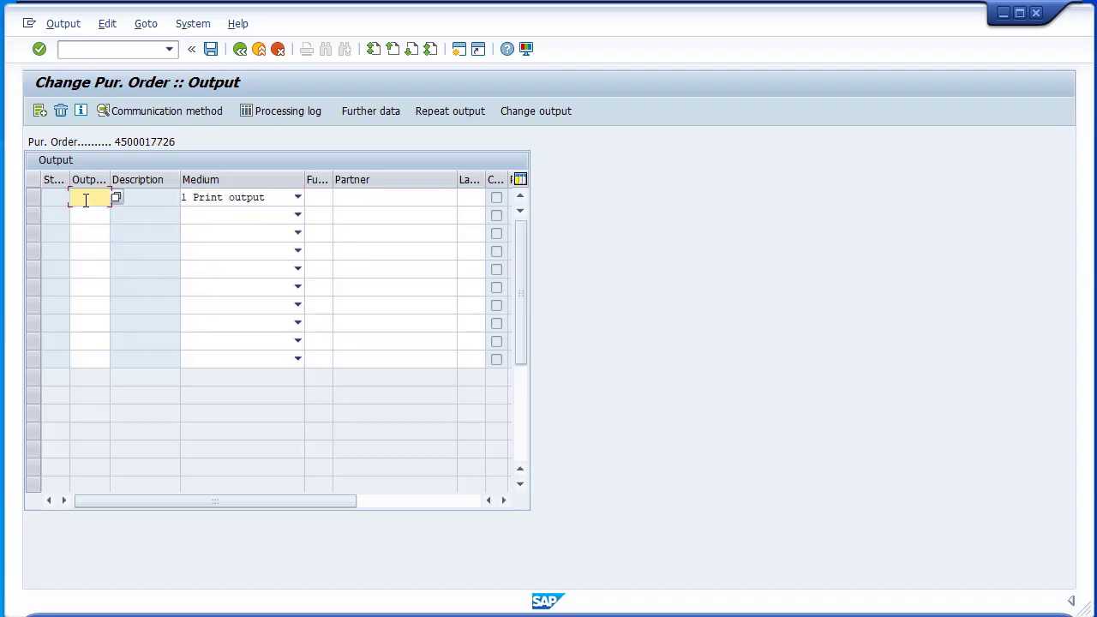
type("NEU")
left_click(240, 48)
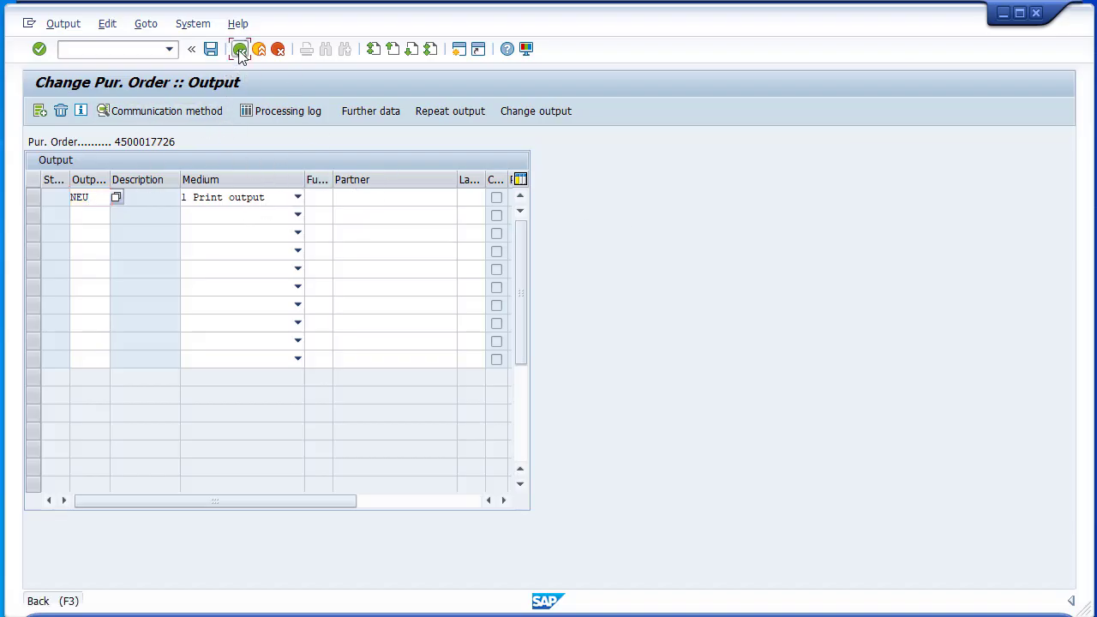
left_click(240, 48)
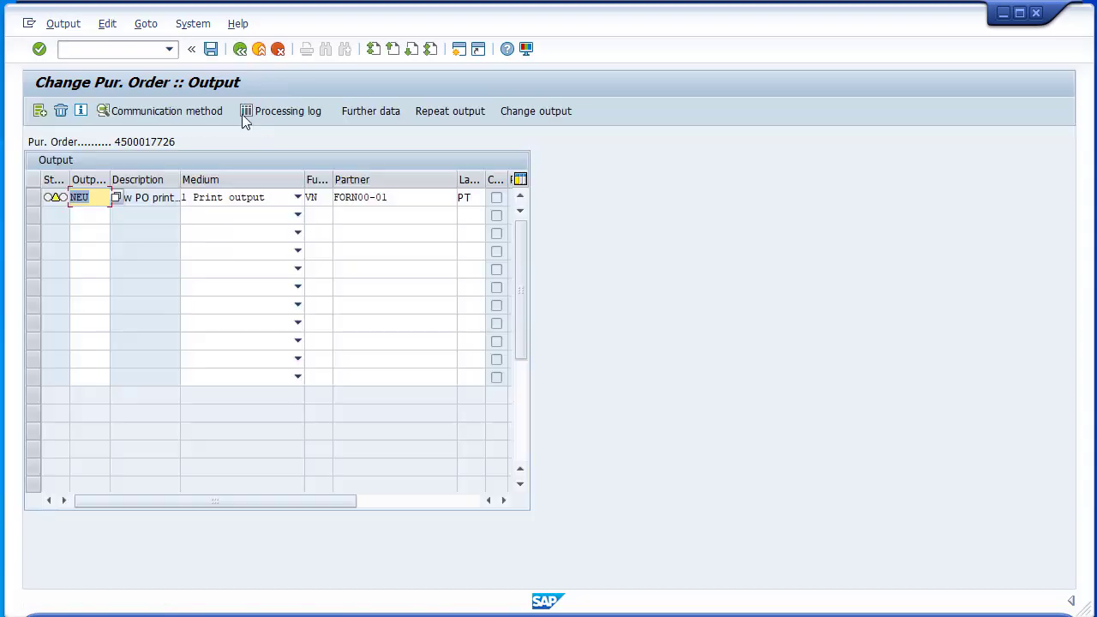
Step: Discard the incomplete output entry and leave the purchase order without saving
left_click(277, 48)
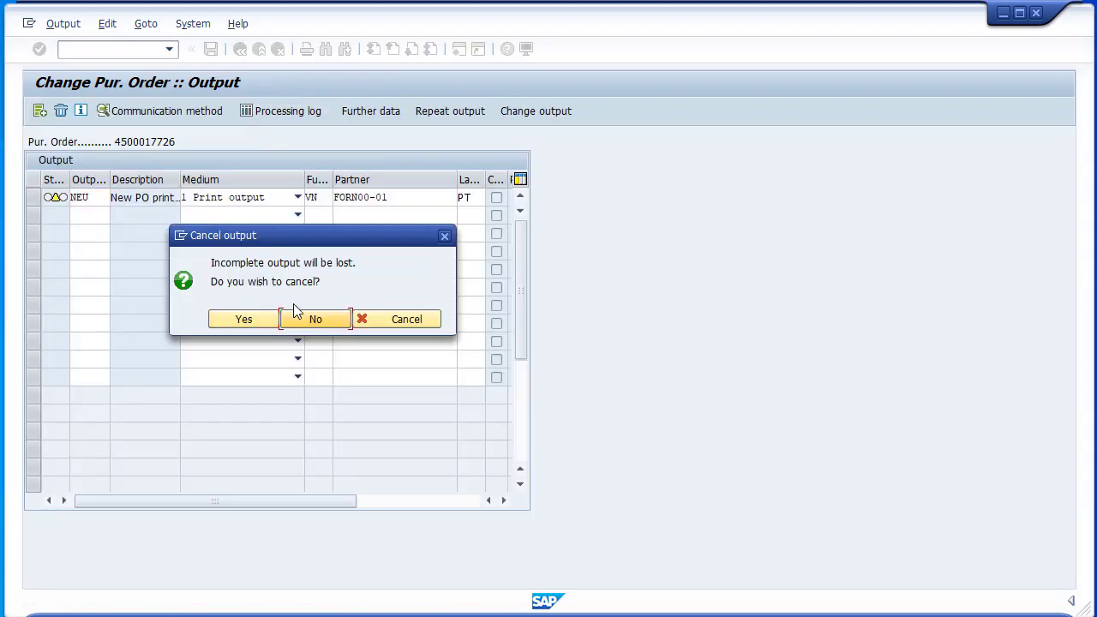
left_click(264, 318)
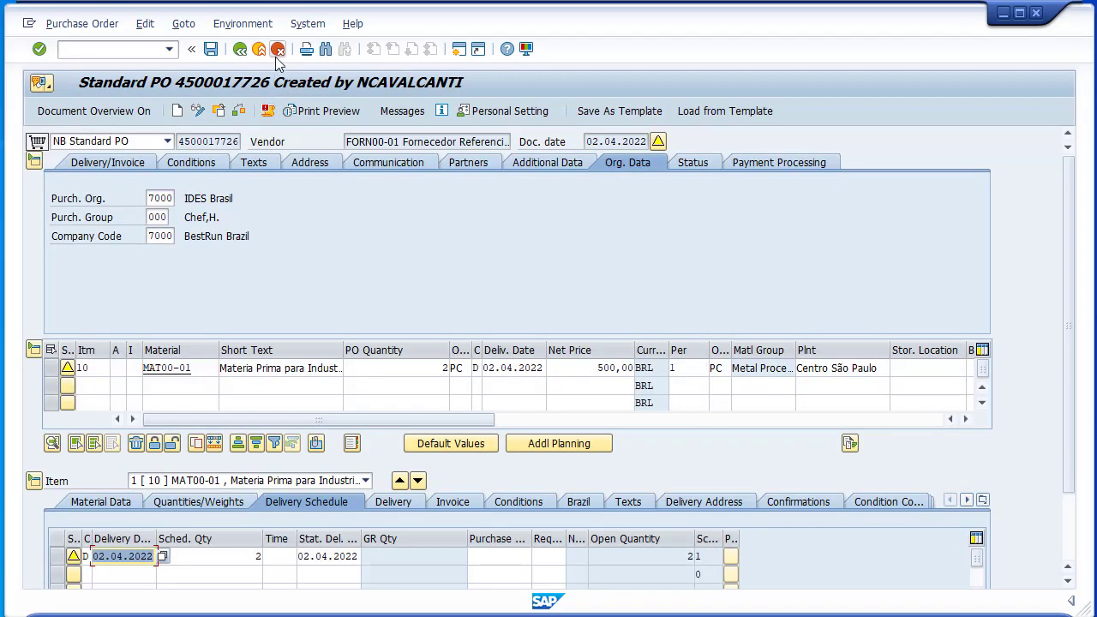
left_click(277, 51)
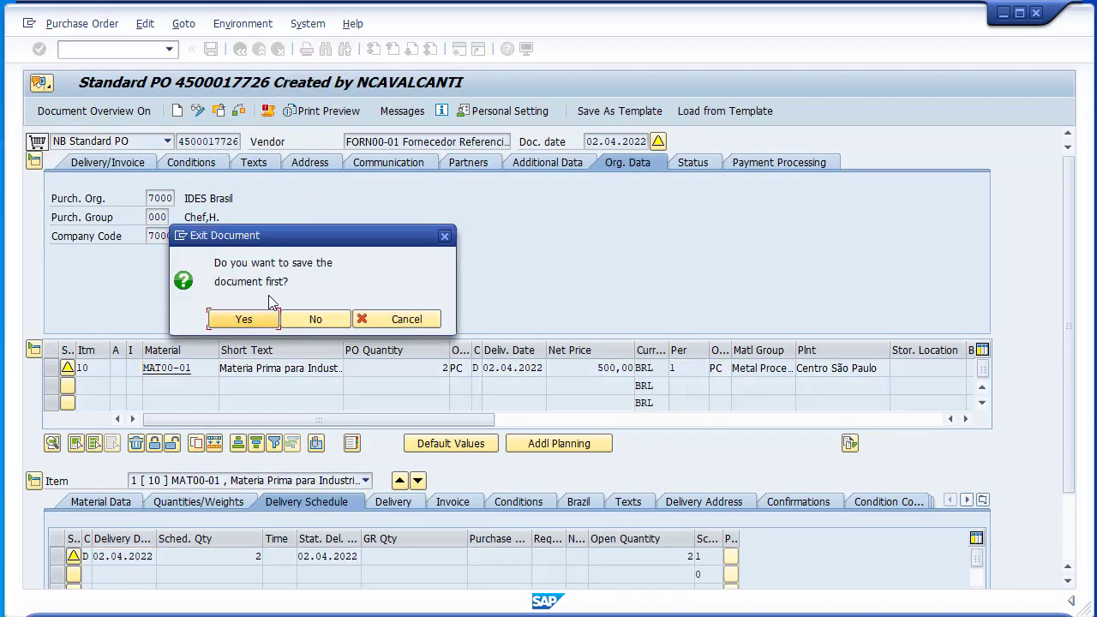
left_click(305, 320)
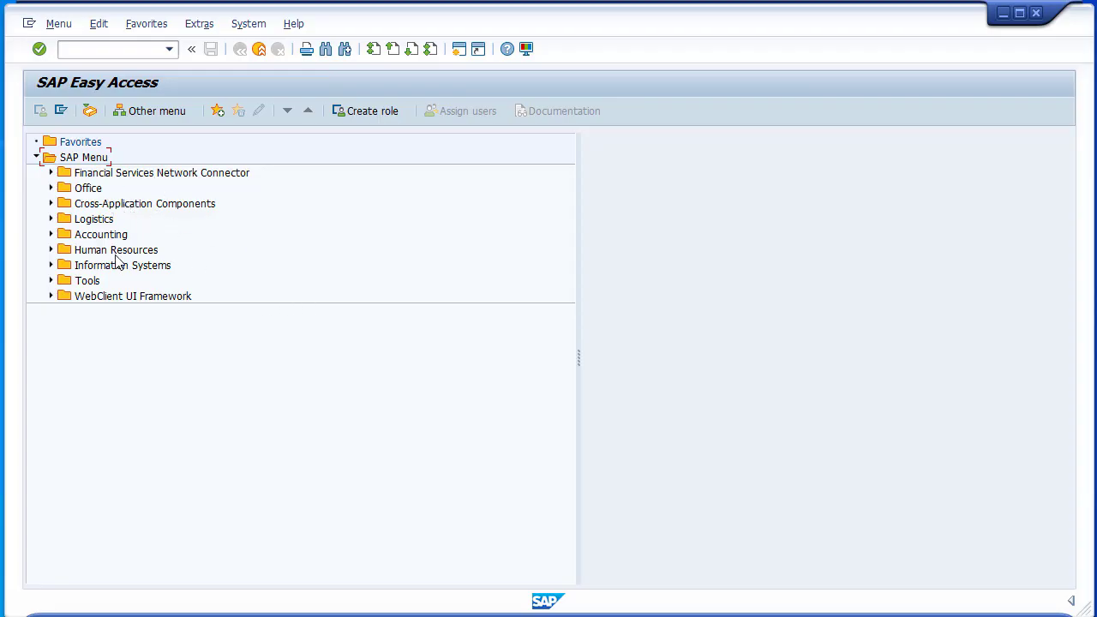
Step: Open transaction MN04 to create output condition records for purchase orders
left_click(50, 219)
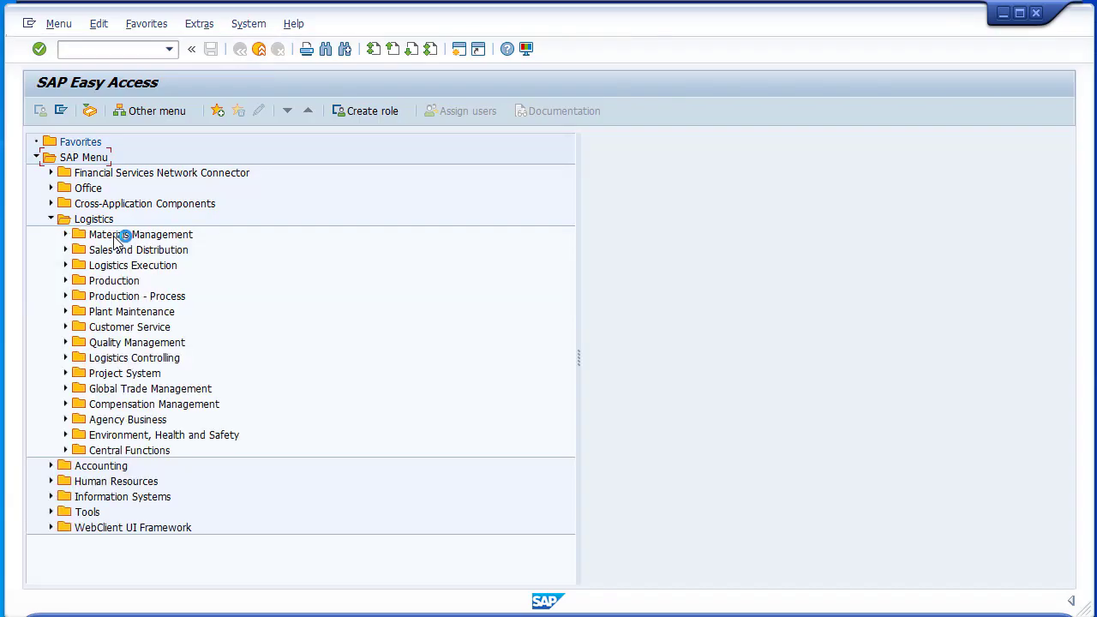
left_click(65, 234)
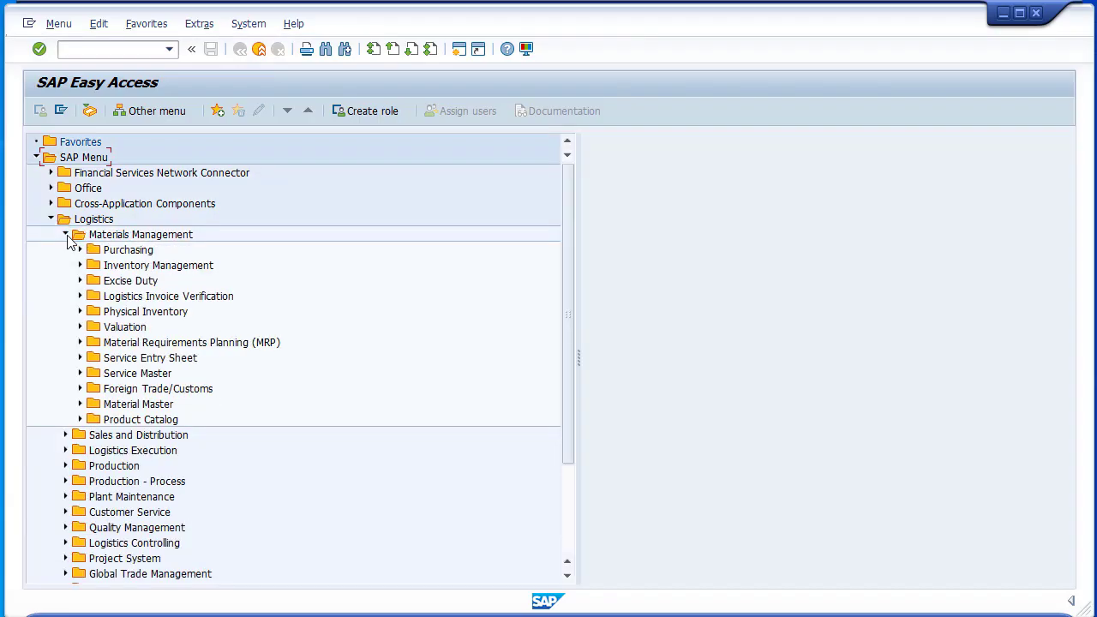
left_click(79, 250)
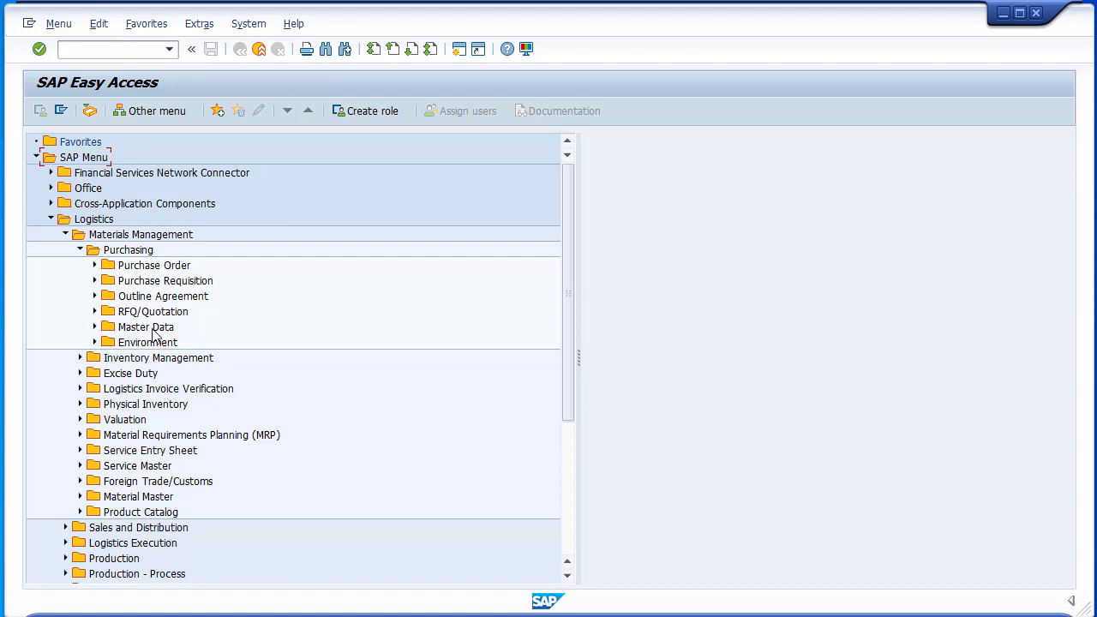
left_click(95, 327)
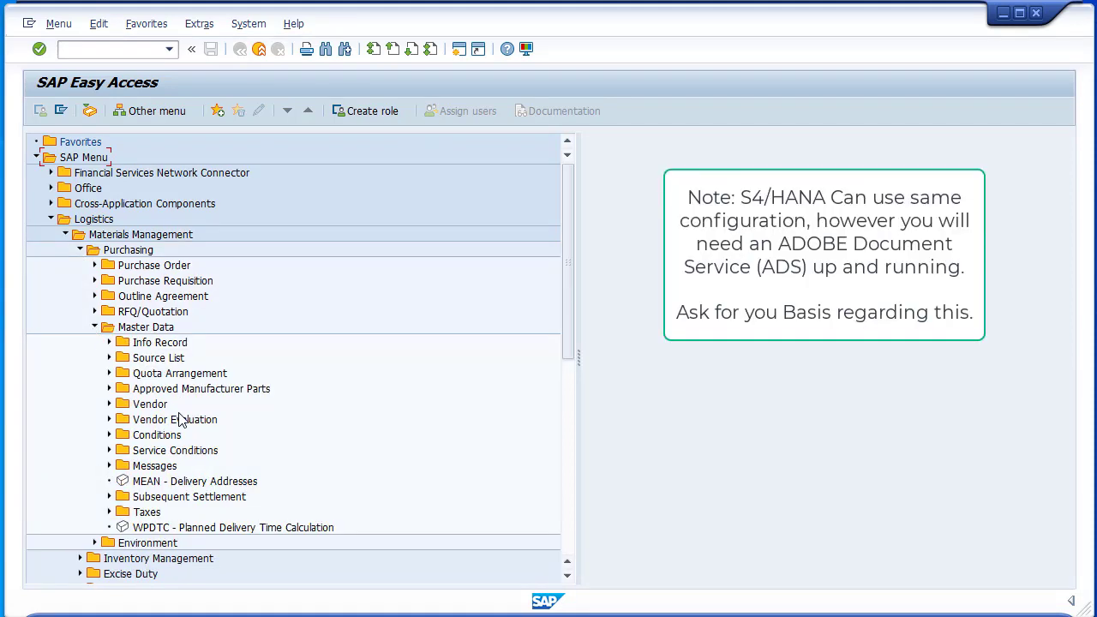
left_click(109, 465)
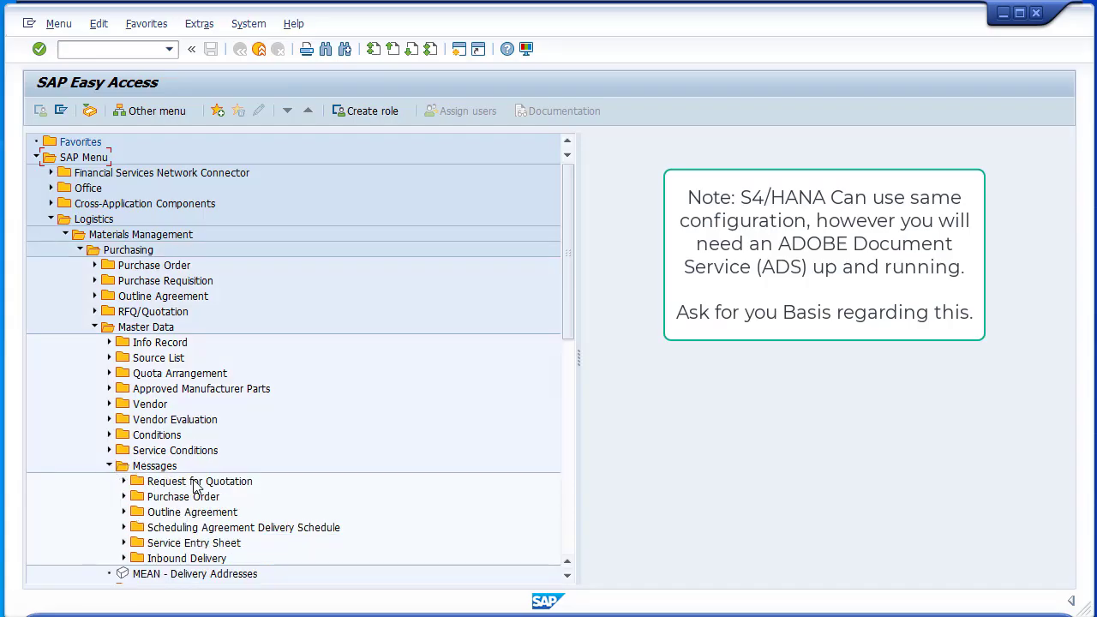
left_click(123, 498)
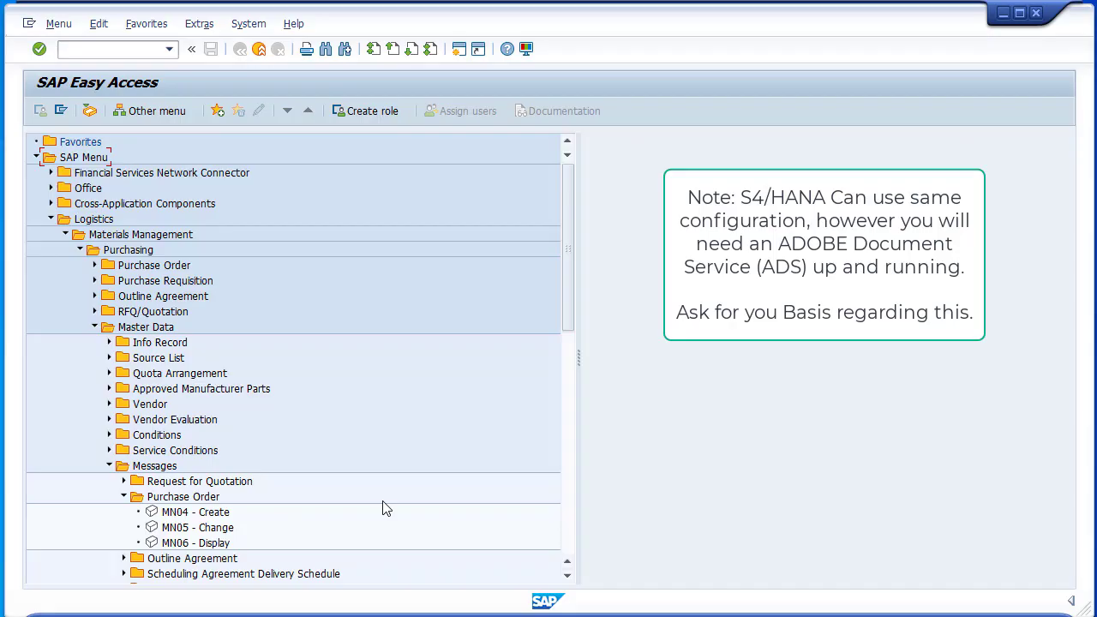
left_click(208, 514)
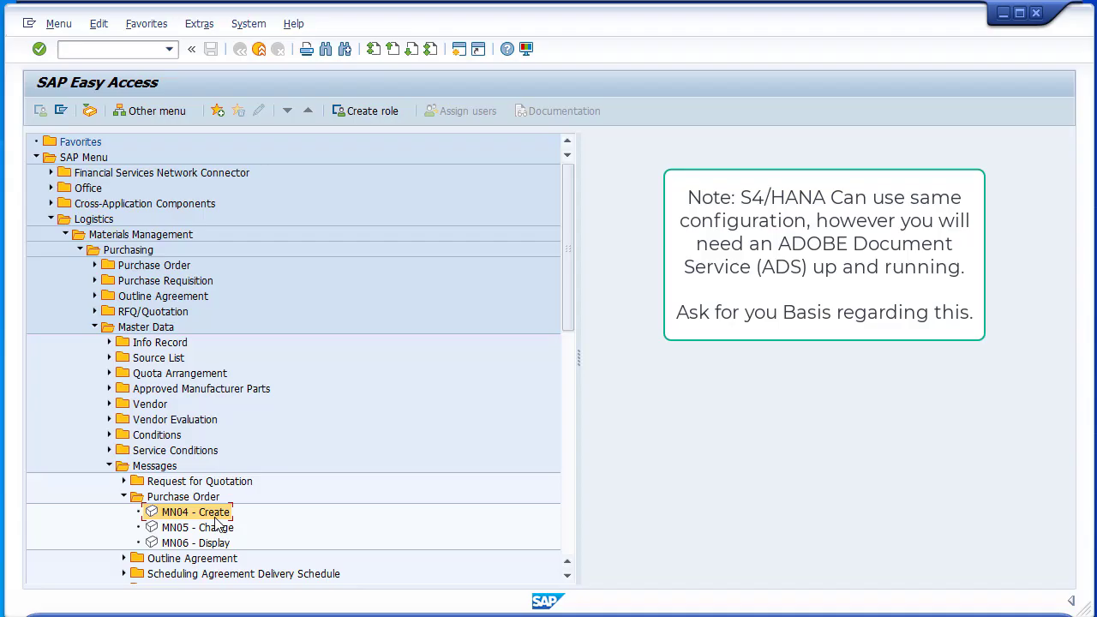
key("Return")
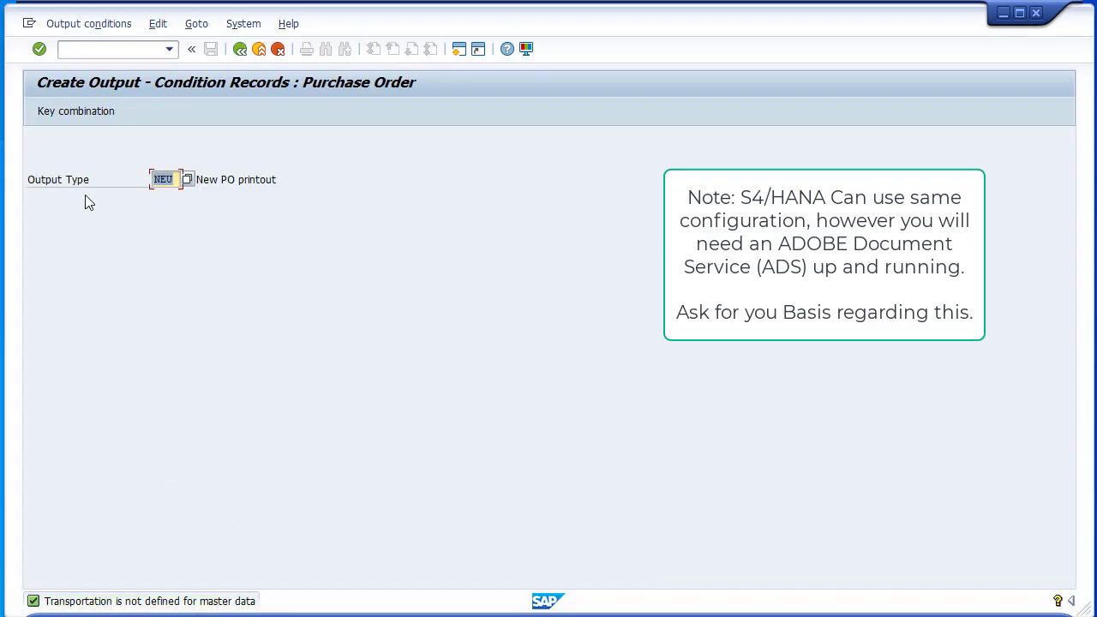
Step: Continue with output type NEU, using the key combination Purchasing Output Determination: Document Type
left_click(215, 183)
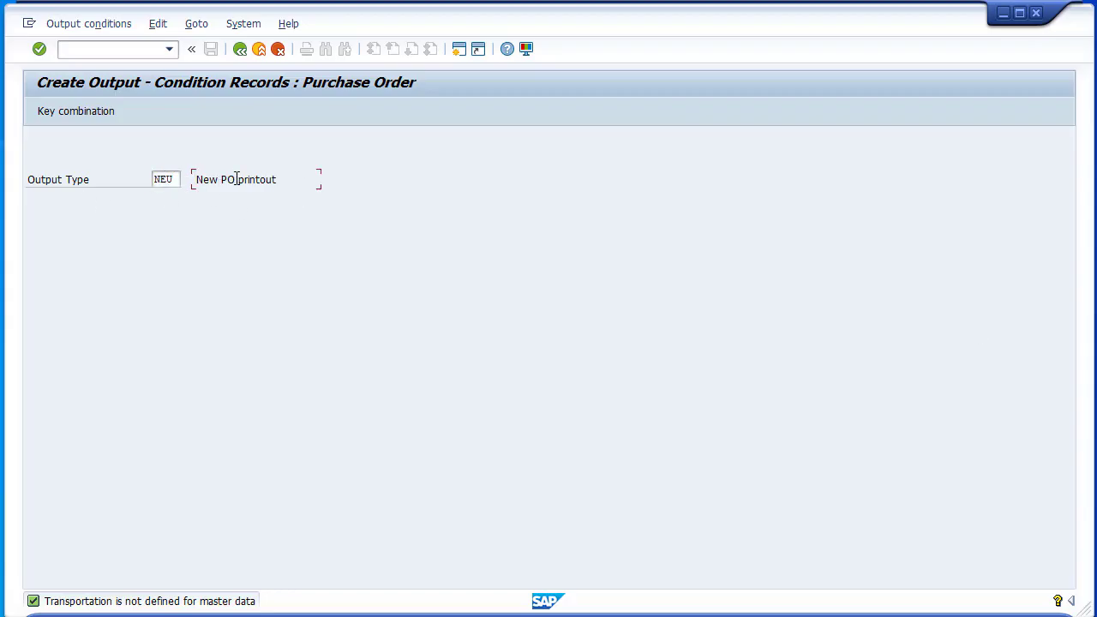
double_click(169, 179)
left_click(174, 180)
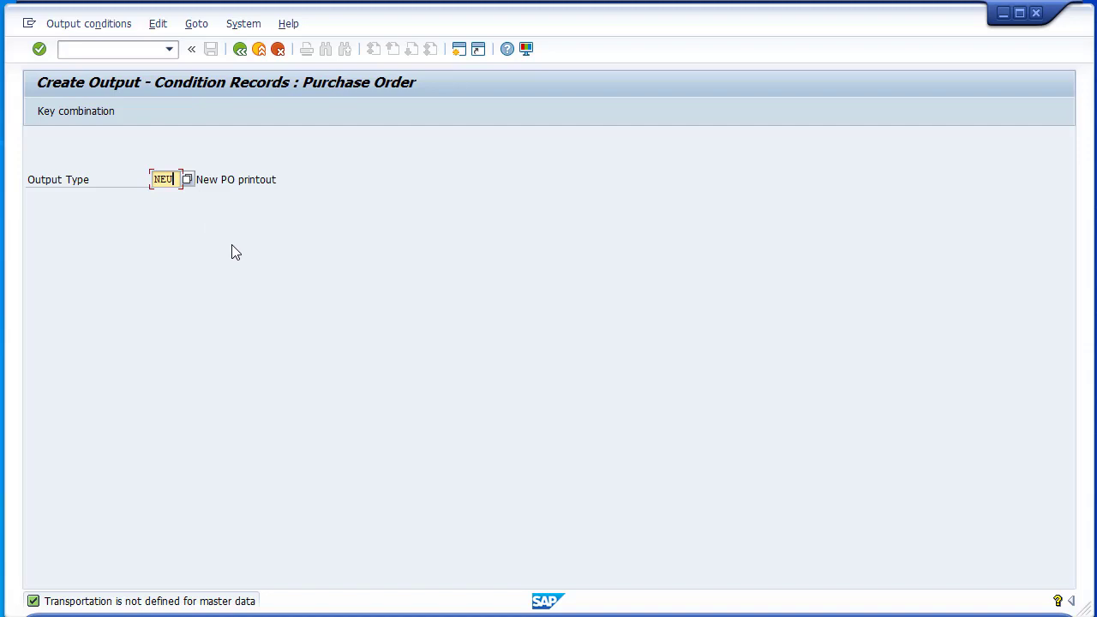
key("Left")
key("Left")
type("Z")
key("BackSpace")
key("Return")
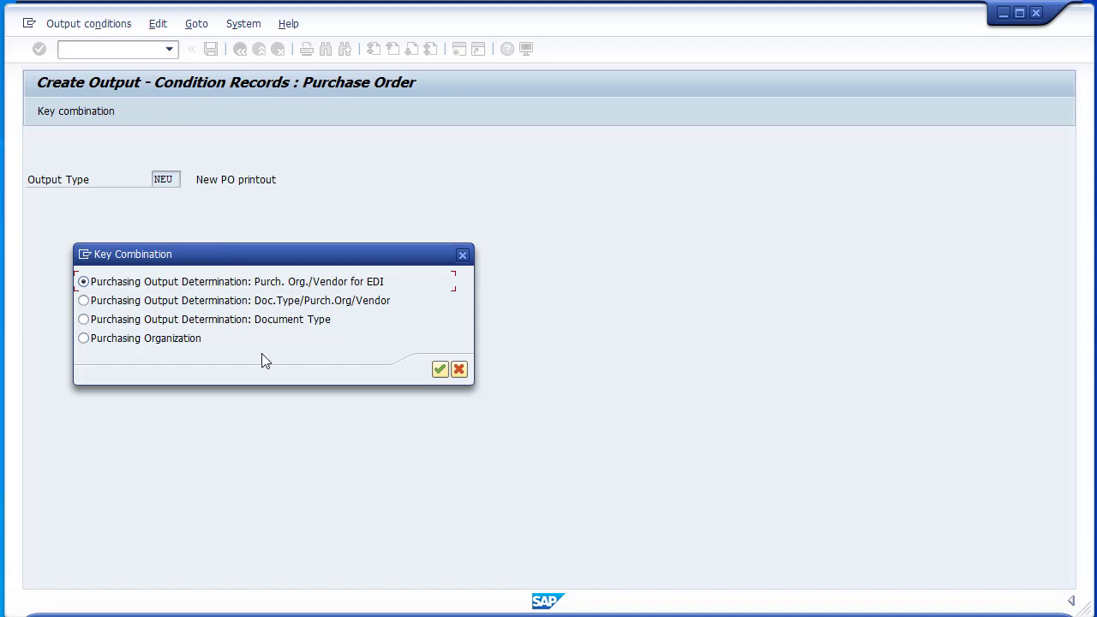
left_click(196, 323)
left_click(439, 369)
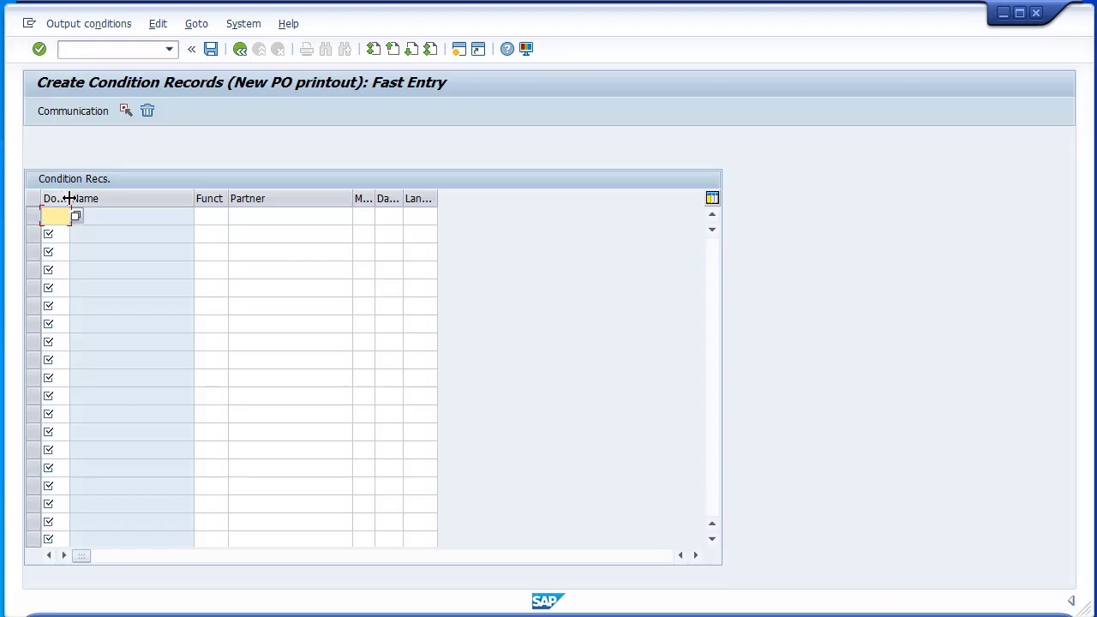
Step: Enter document type NB in the first condition record and consult the list of possible partner functions
left_click_drag(71, 198, 88, 198)
type("NB")
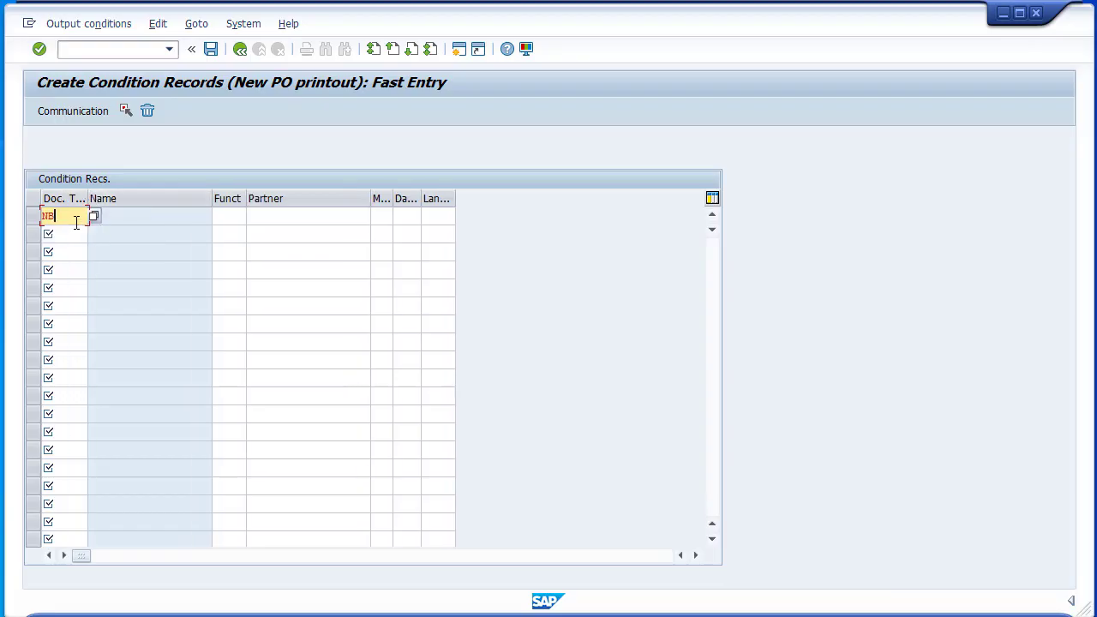
left_click(231, 219)
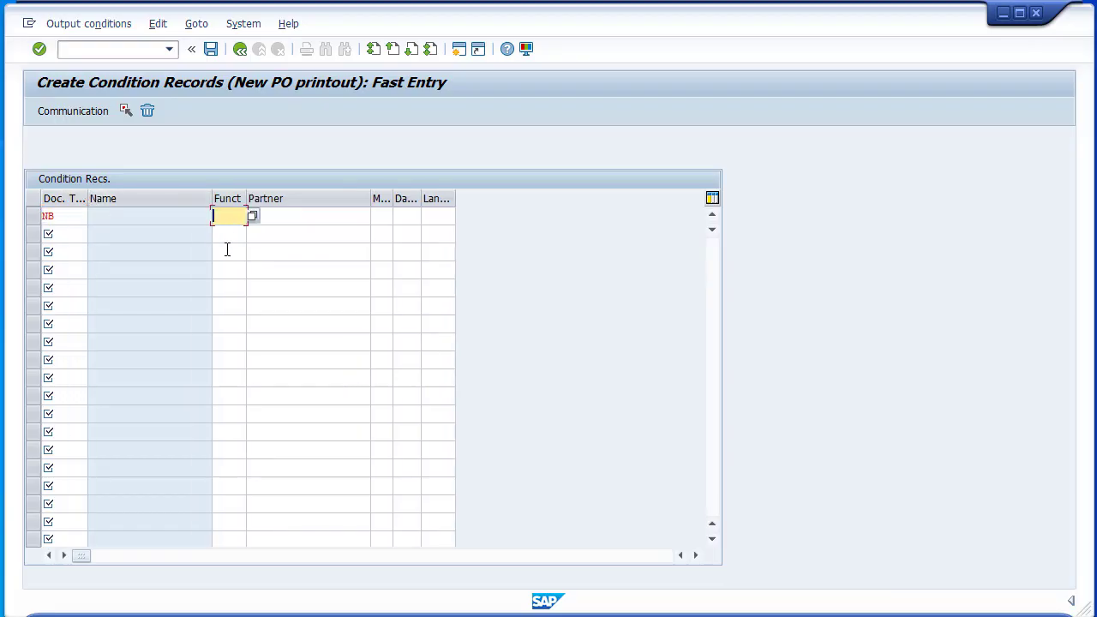
left_click(249, 219)
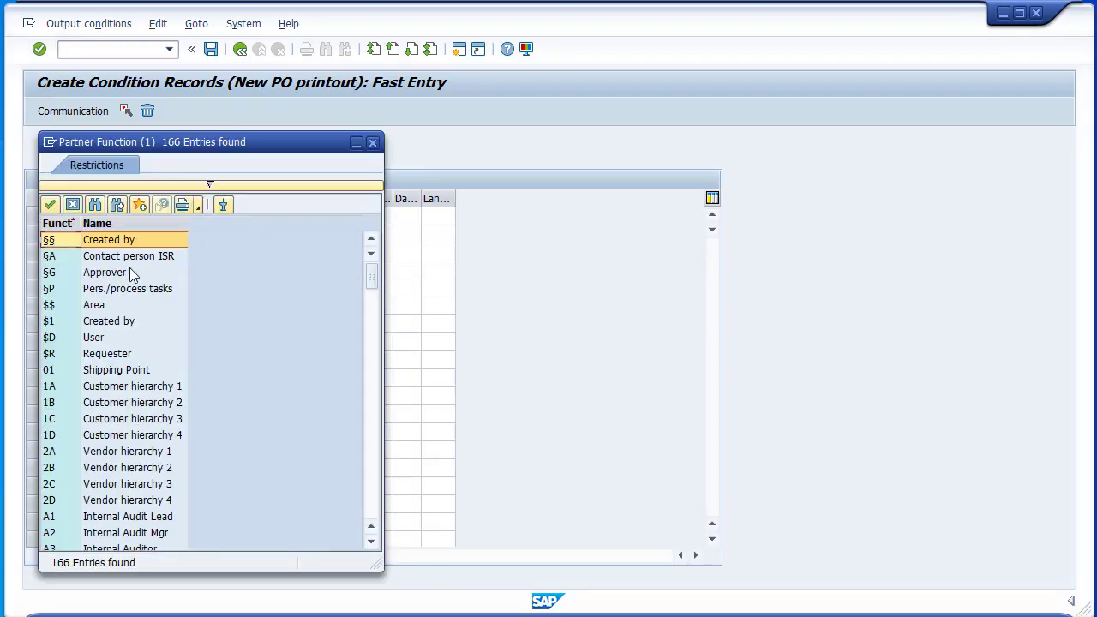
left_click(372, 142)
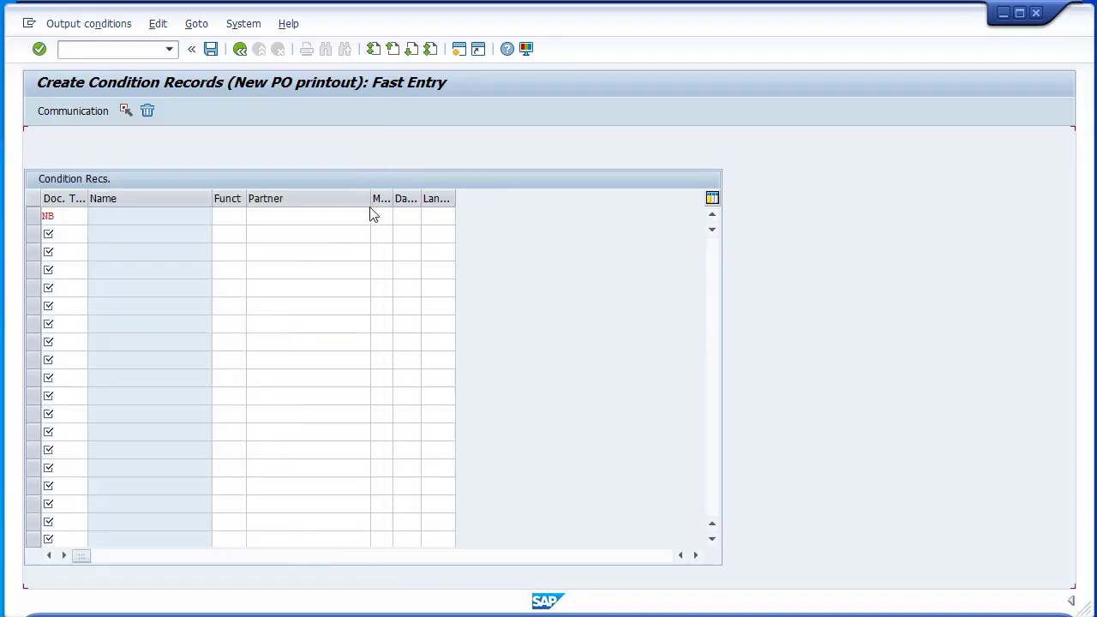
Step: Examine the available transmission media for the NB condition record, then close the list without choosing one
left_click(337, 214)
left_click(400, 219)
left_click_drag(393, 199, 435, 198)
left_click(423, 216)
left_click(440, 215)
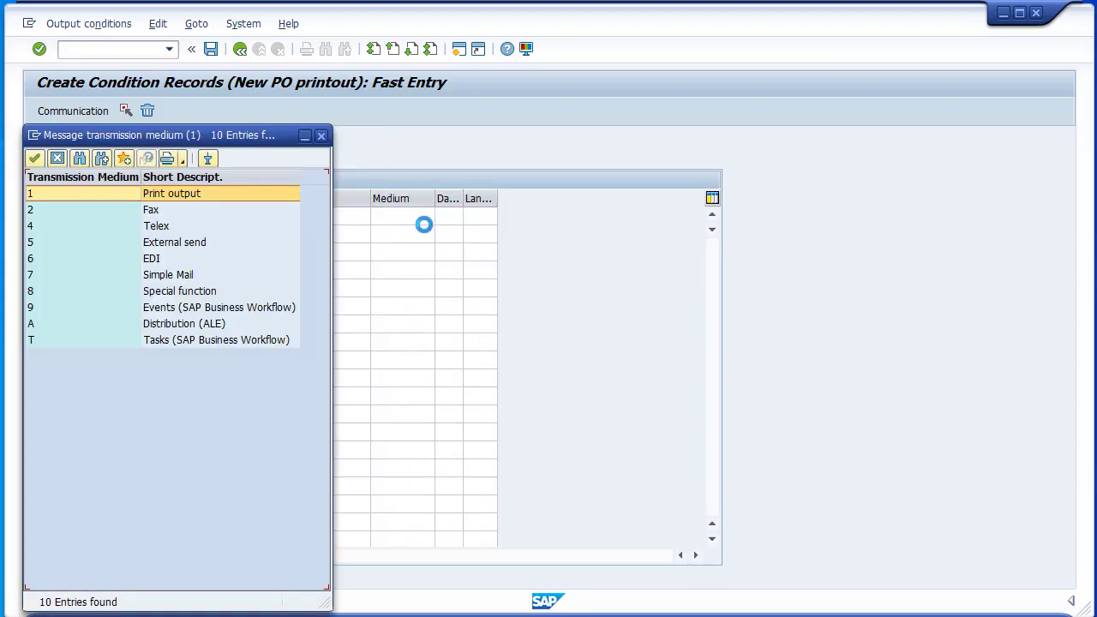
left_click(151, 259)
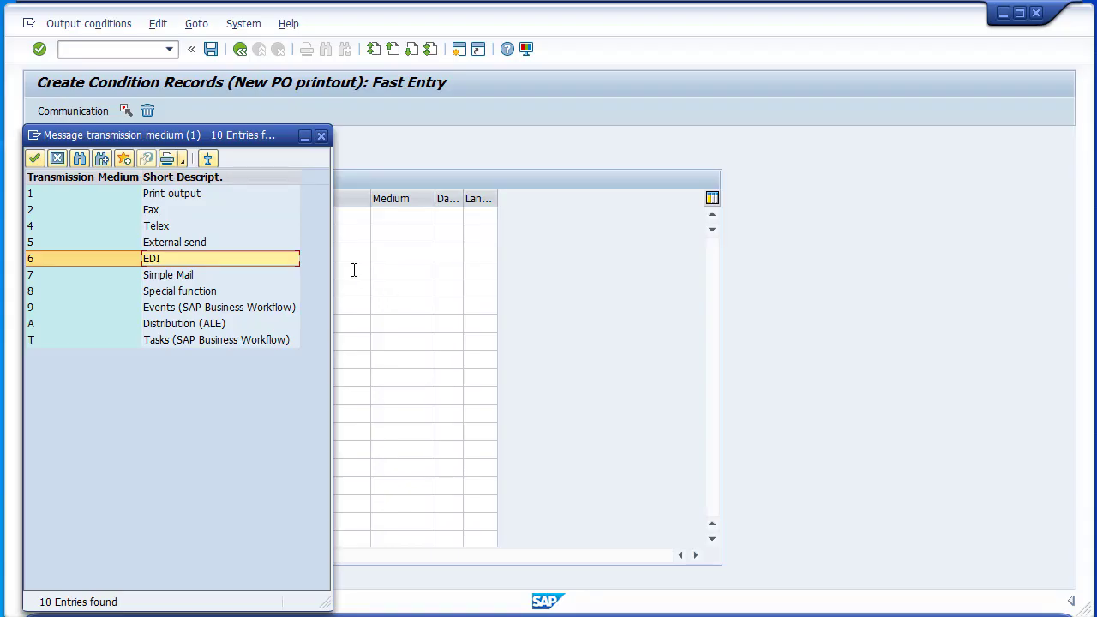
left_click_drag(257, 144, 484, 144)
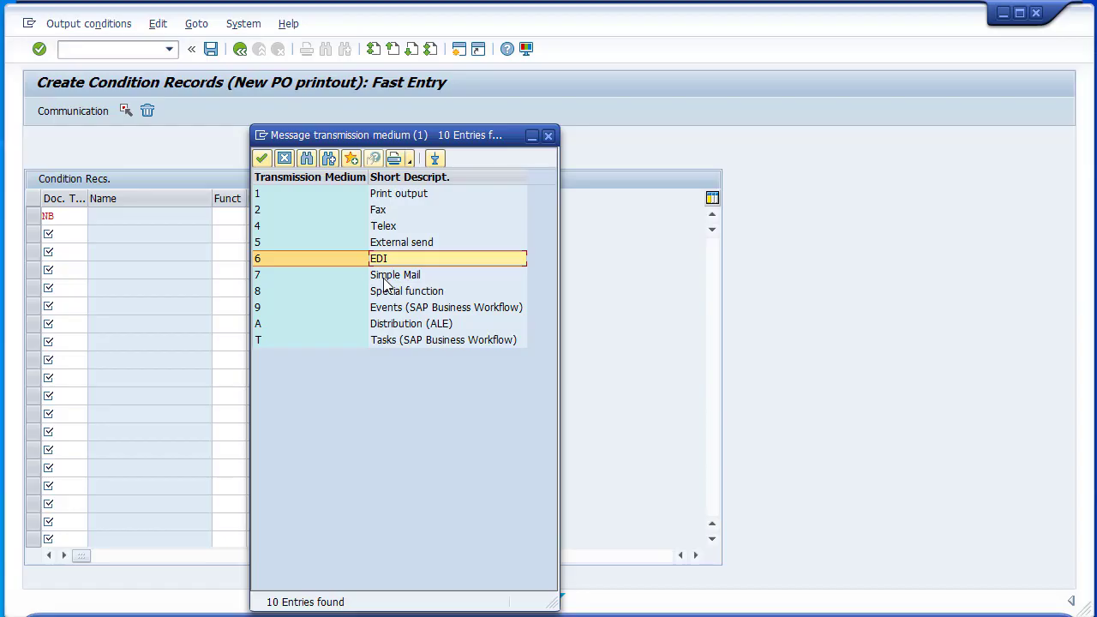
left_click(430, 210)
left_click(418, 195)
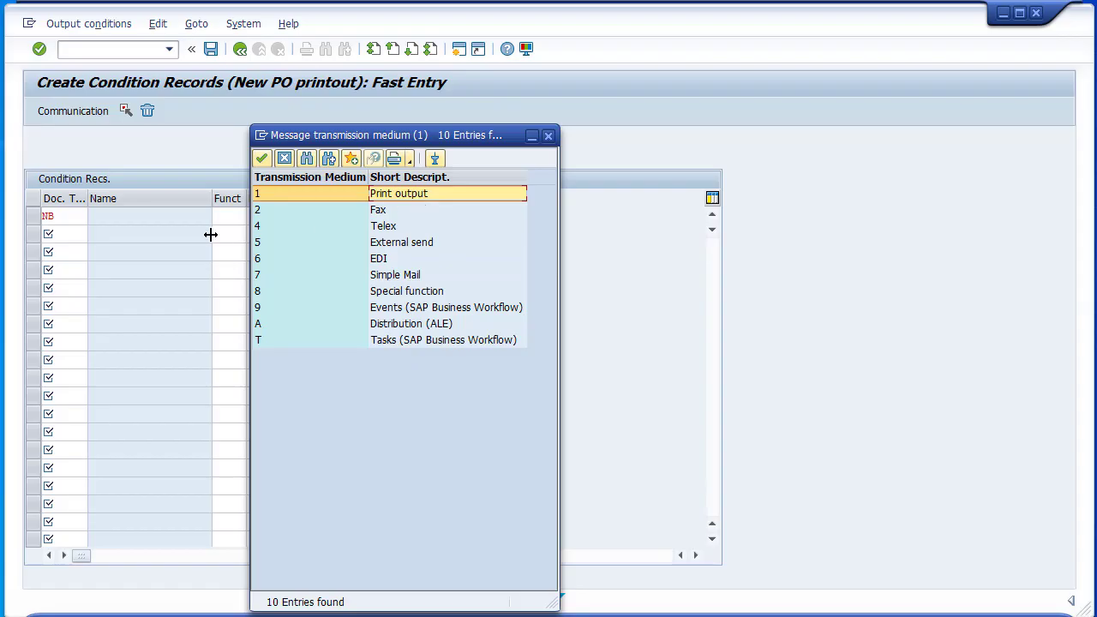
left_click(549, 137)
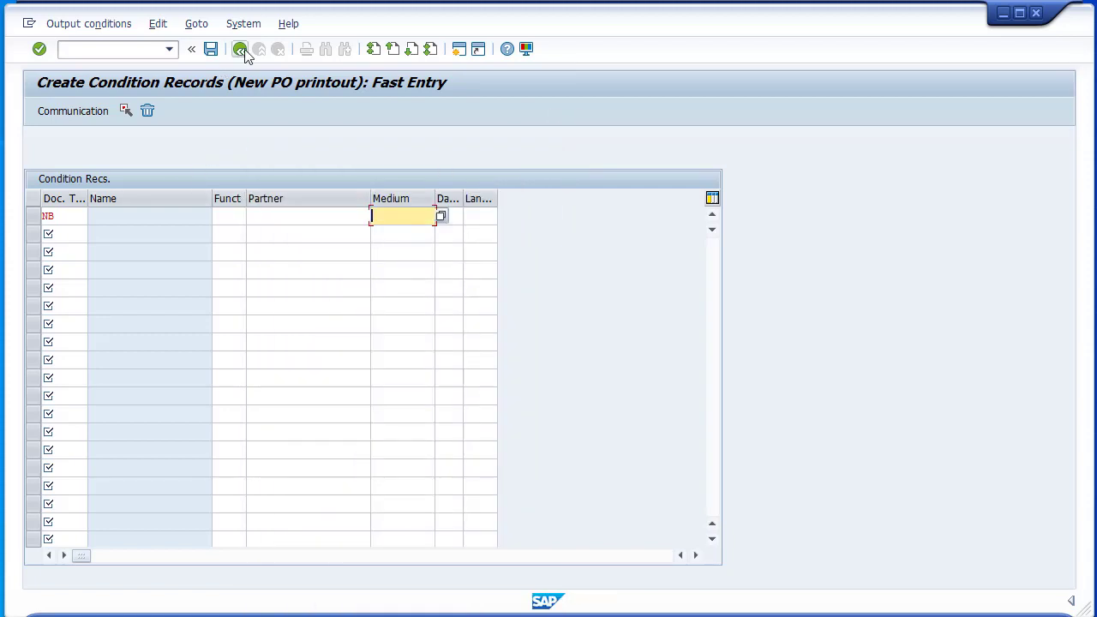
Step: Leave the document type records unsaved and restart output type NEU with the key combination Purchasing Organization
key("F3")
key("Return")
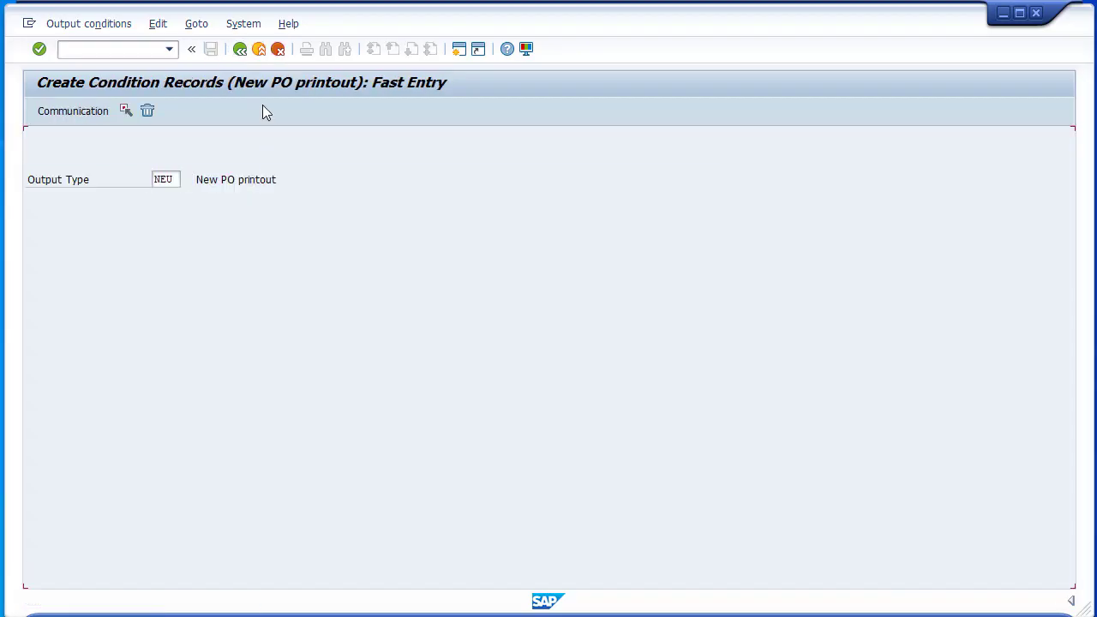
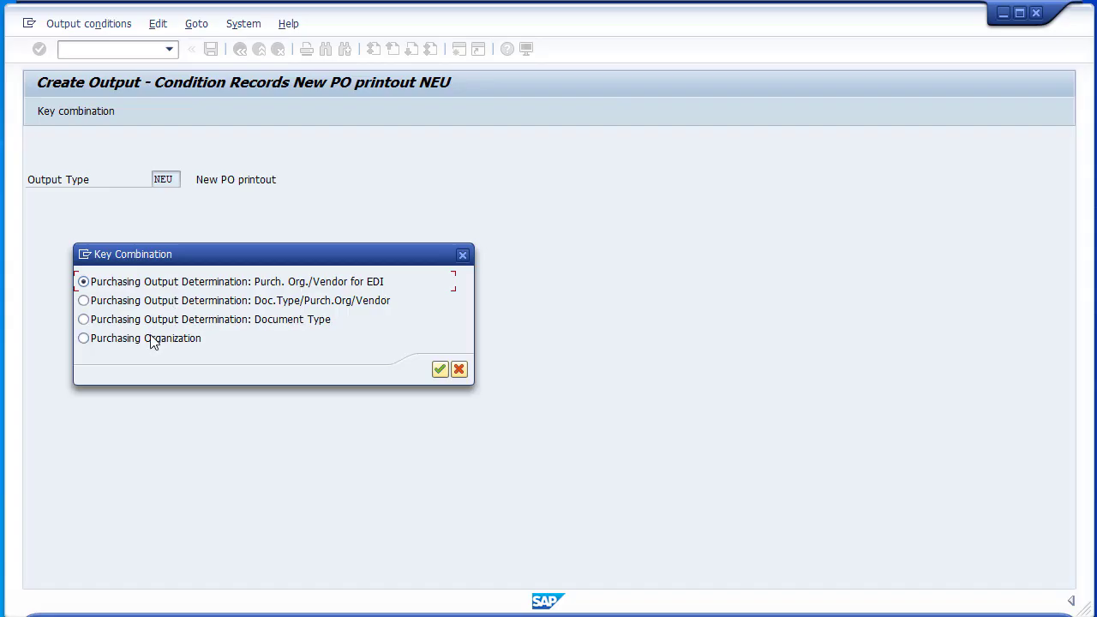
left_click(84, 340)
left_click(83, 320)
left_click(366, 305)
left_click(197, 325)
left_click(254, 302)
left_click(246, 284)
left_click(168, 300)
left_click(148, 317)
left_click(85, 339)
left_click(439, 370)
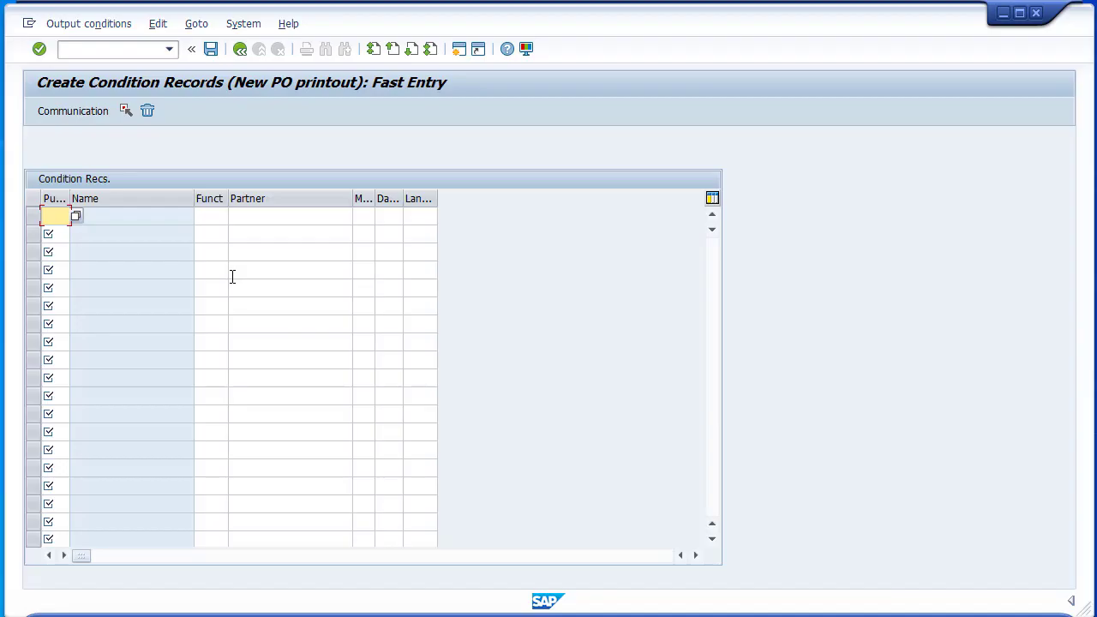
Step: Enter purchasing organization 7000 in the first condition record
left_click(366, 215)
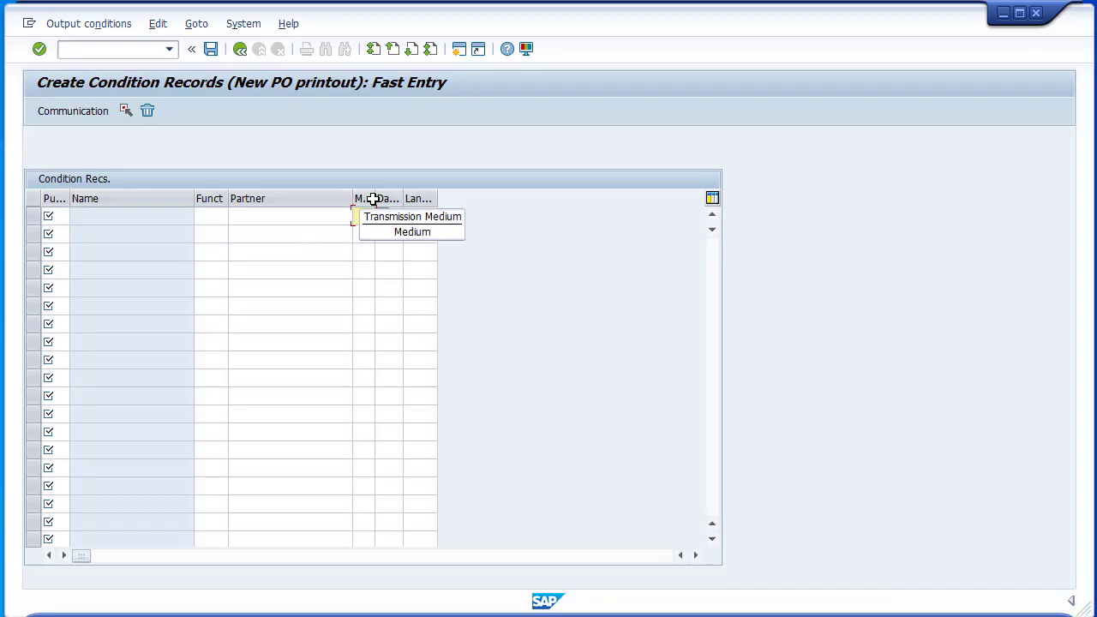
left_click(56, 216)
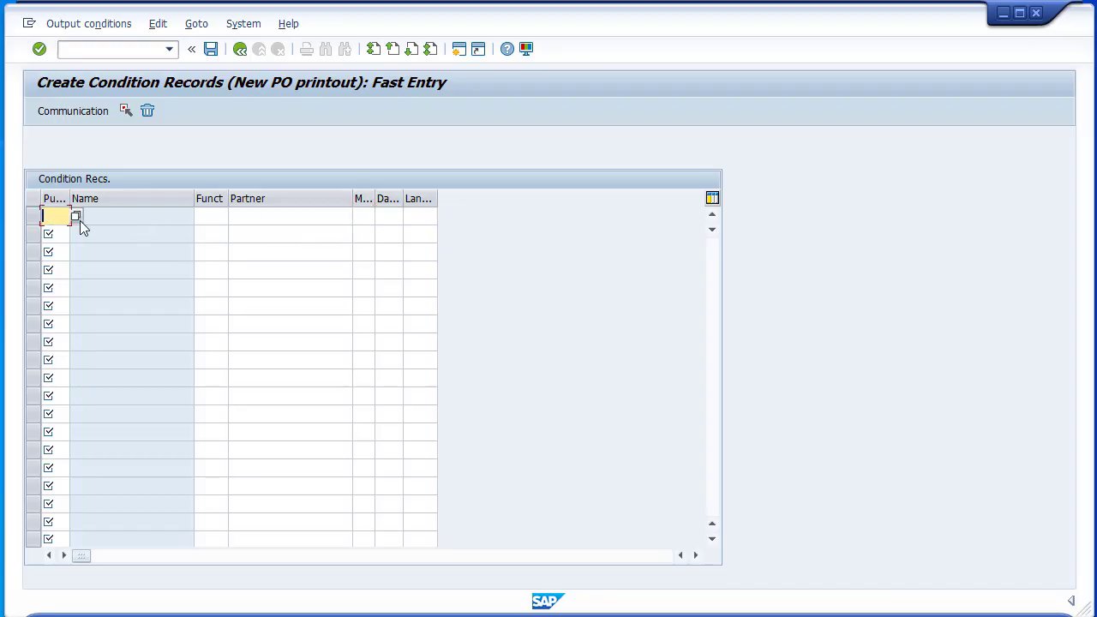
type("7000")
Step: Set the partner function of the purchasing organization 7000 record to VN (Vendor) from the list of possible values
left_click(203, 218)
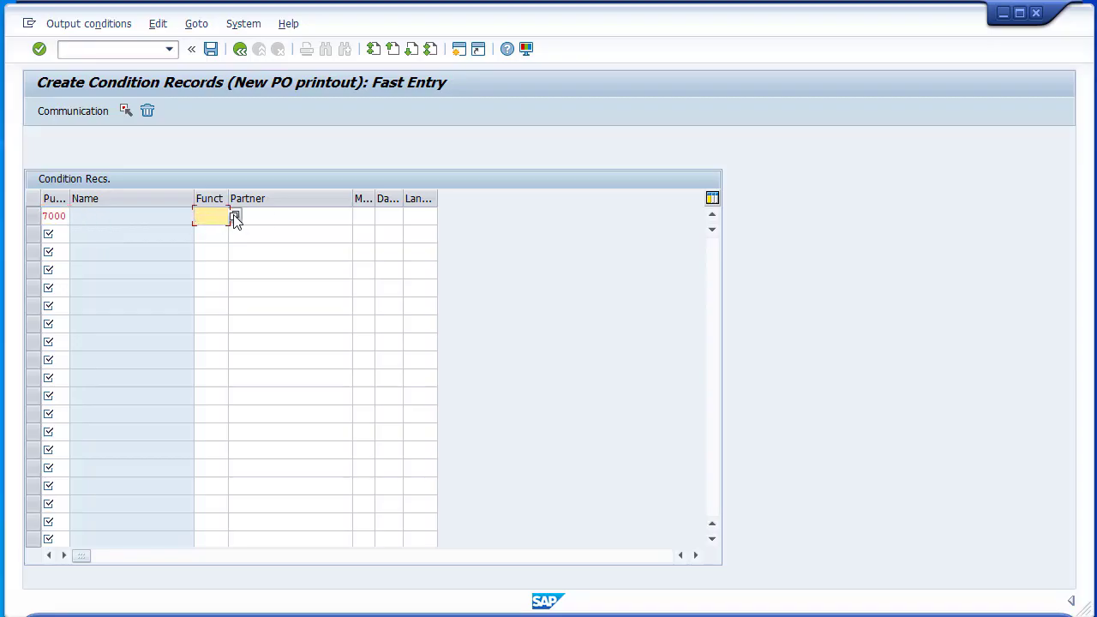
left_click(234, 216)
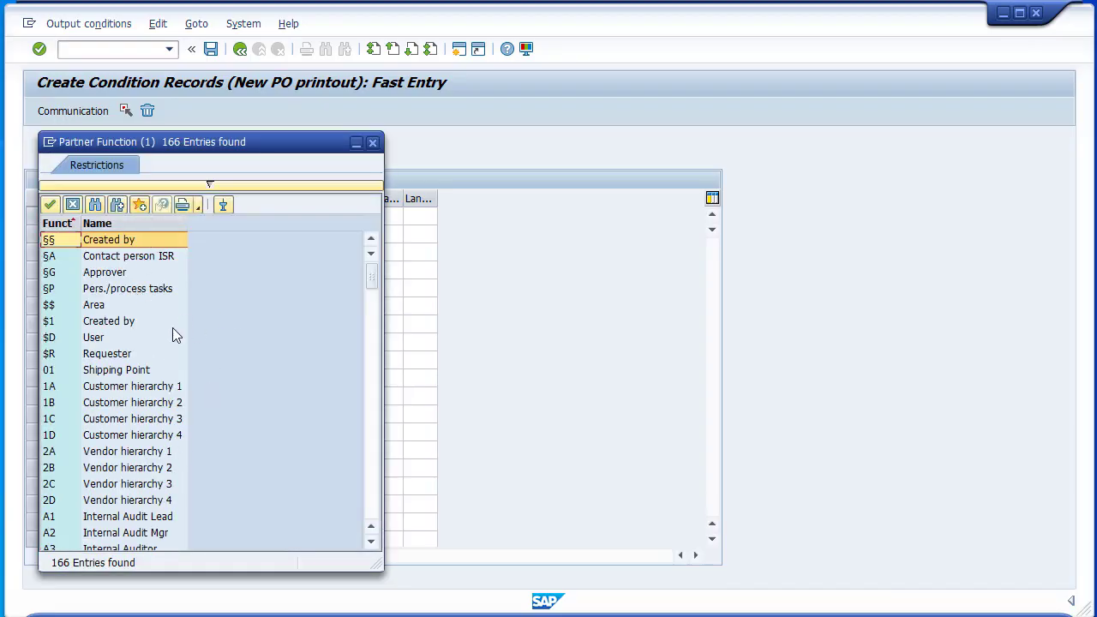
scroll(181, 317, "down", 1)
scroll(170, 417, "down", 9)
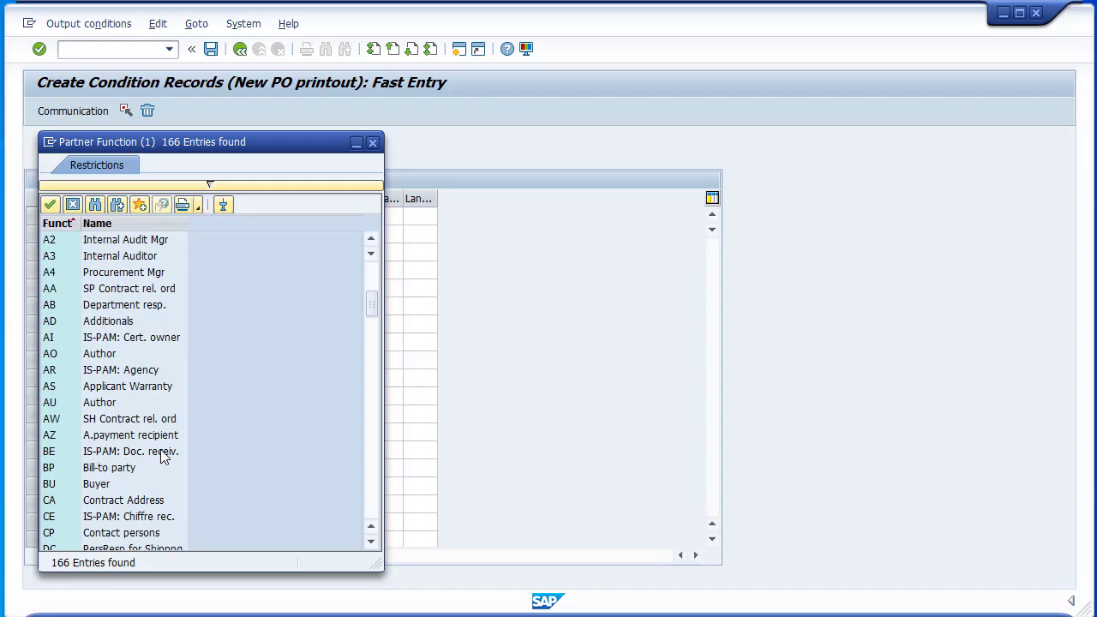
scroll(152, 498, "down", 2)
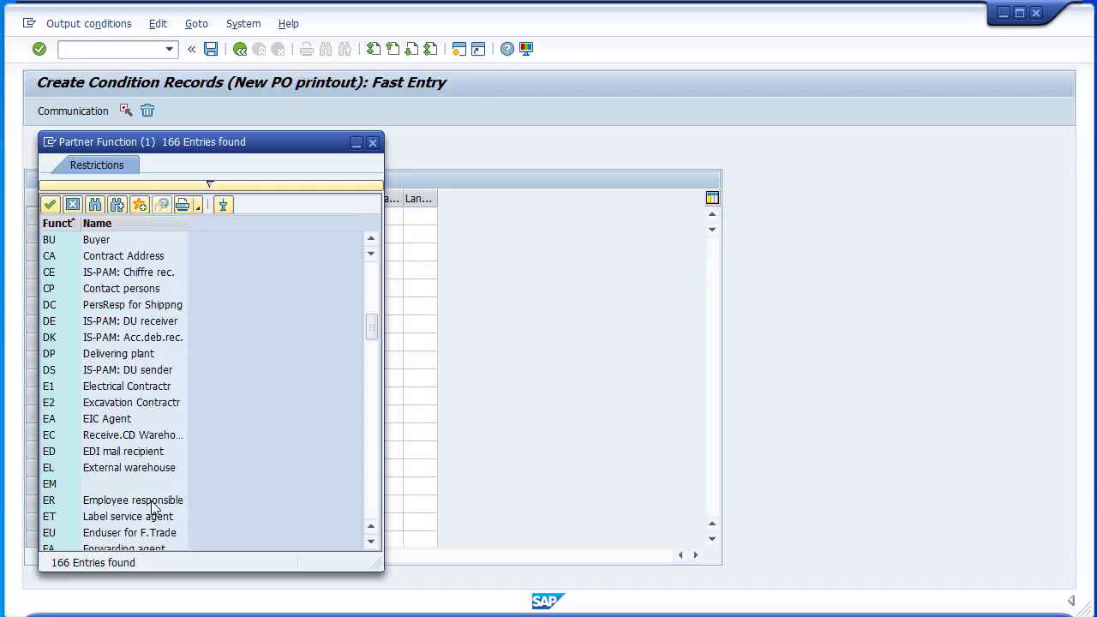
scroll(147, 501, "down", 13)
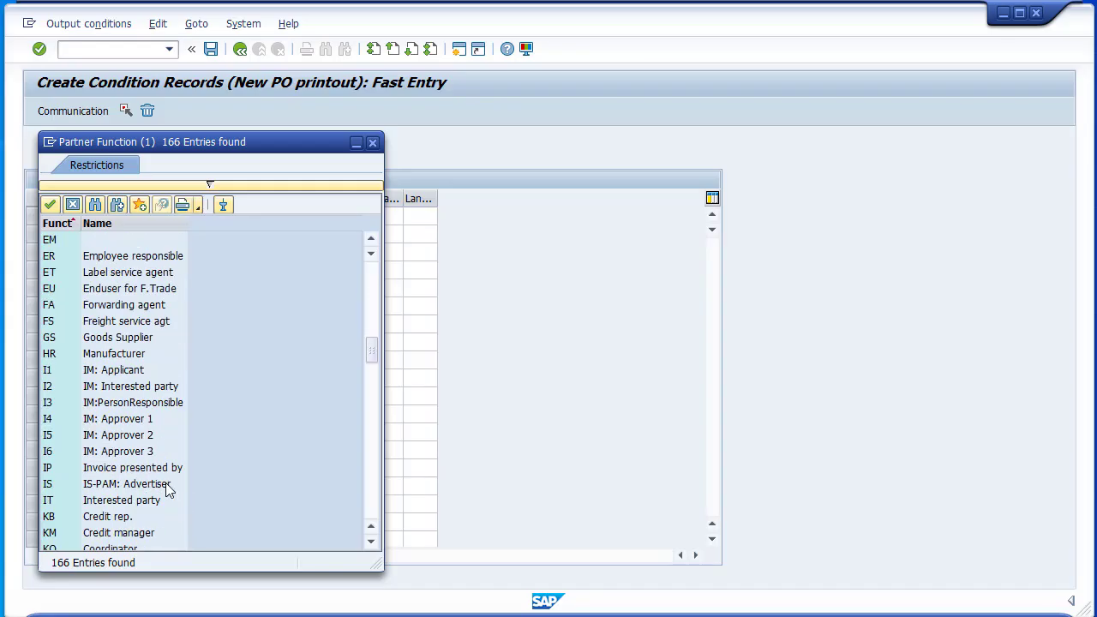
scroll(162, 483, "down", 4)
scroll(172, 481, "down", 1)
scroll(110, 341, "up", 1)
scroll(109, 341, "up", 4)
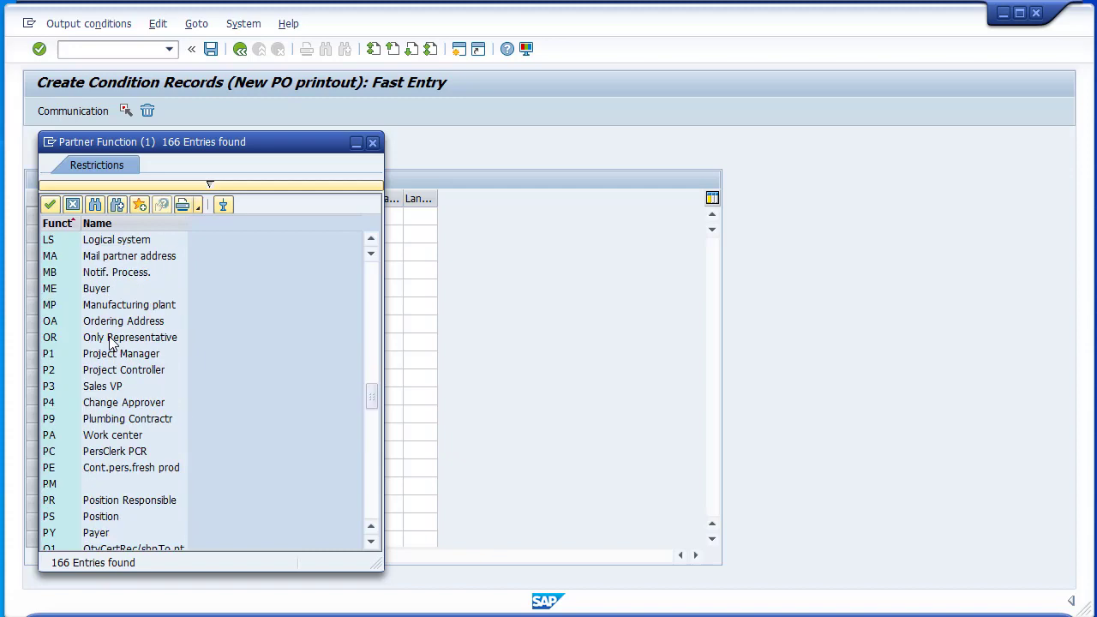
scroll(109, 341, "up", 1)
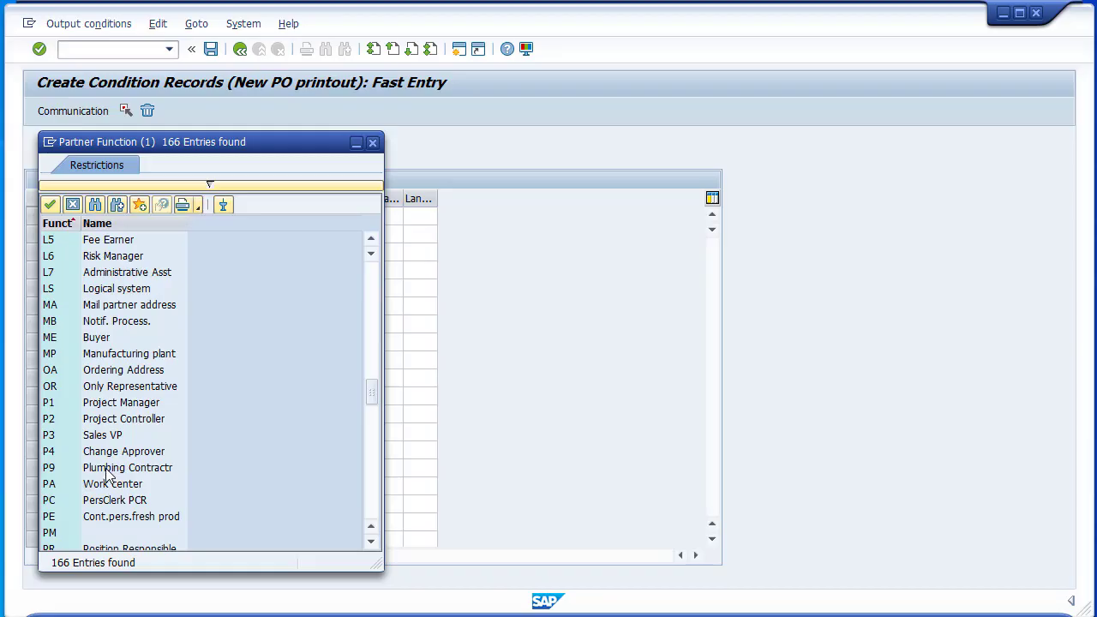
scroll(126, 461, "down", 8)
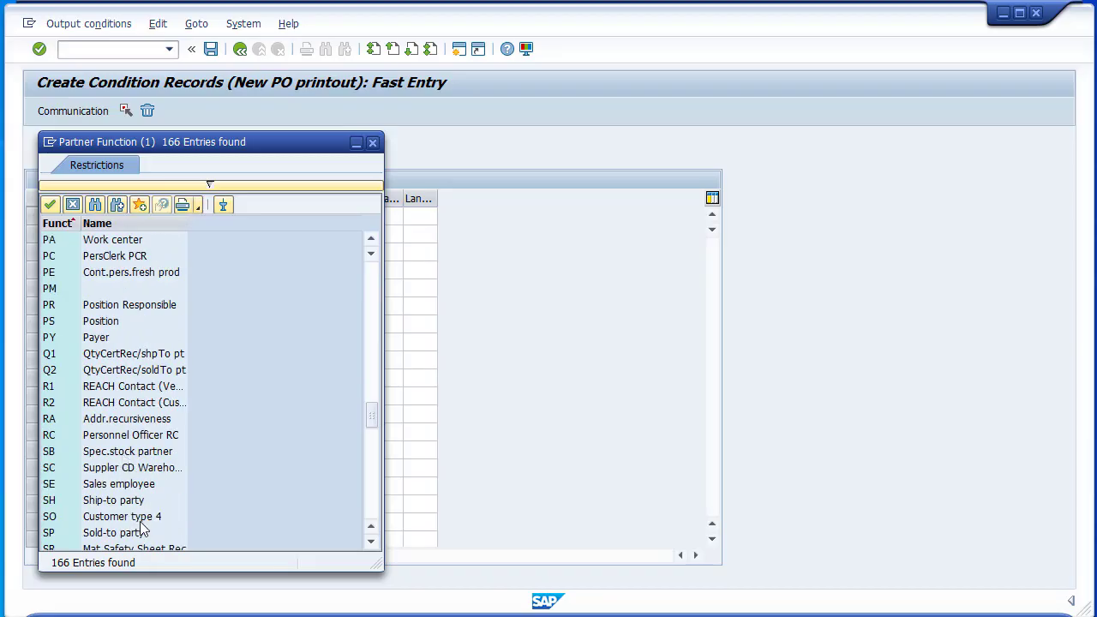
scroll(144, 531, "down", 4)
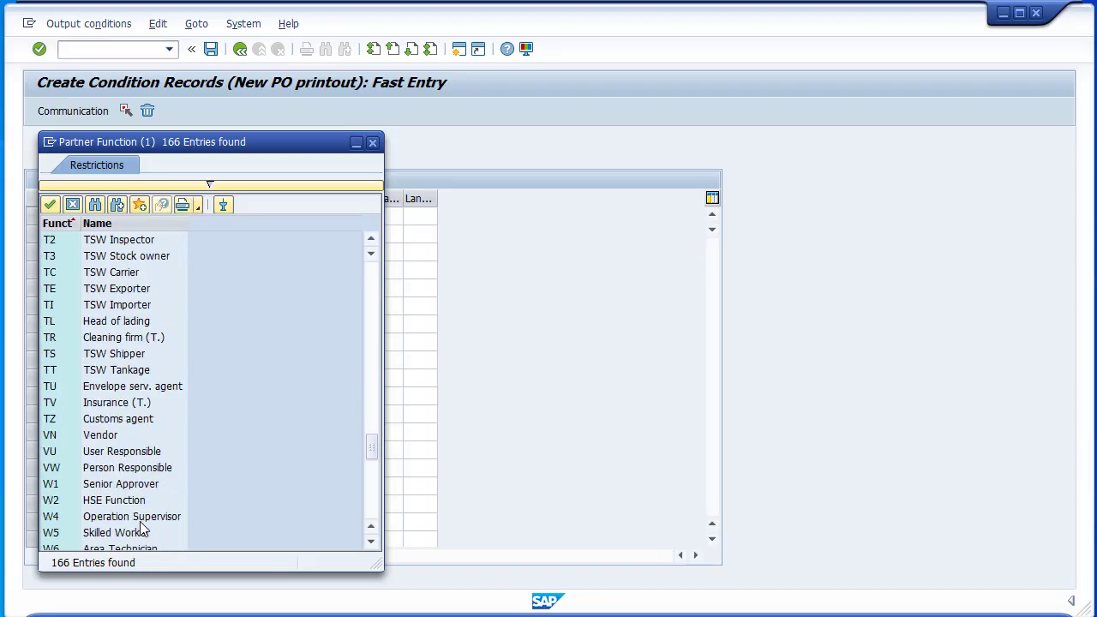
left_click(68, 439)
double_click(69, 436)
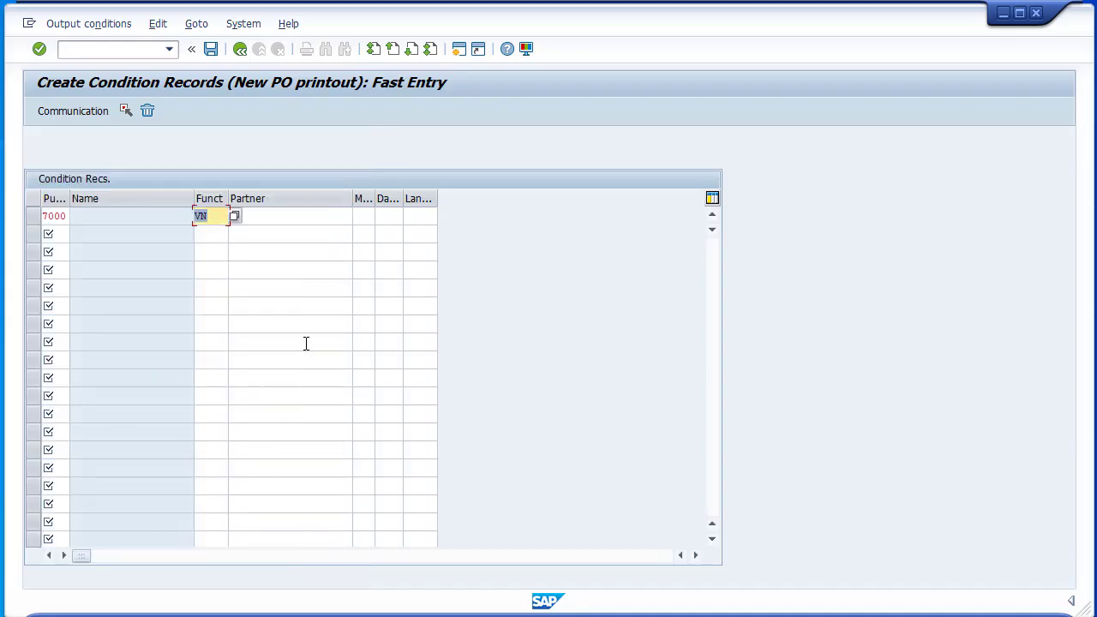
Step: Leave the partner blank and set the record's transmission medium to 1 (Print output)
left_click(292, 217)
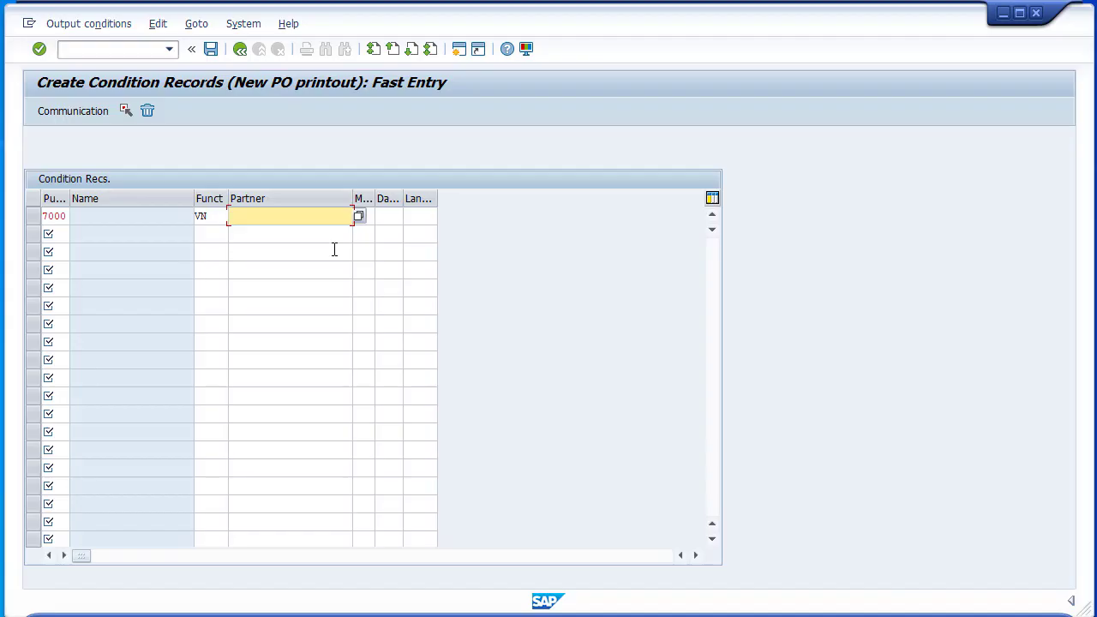
left_click(368, 217)
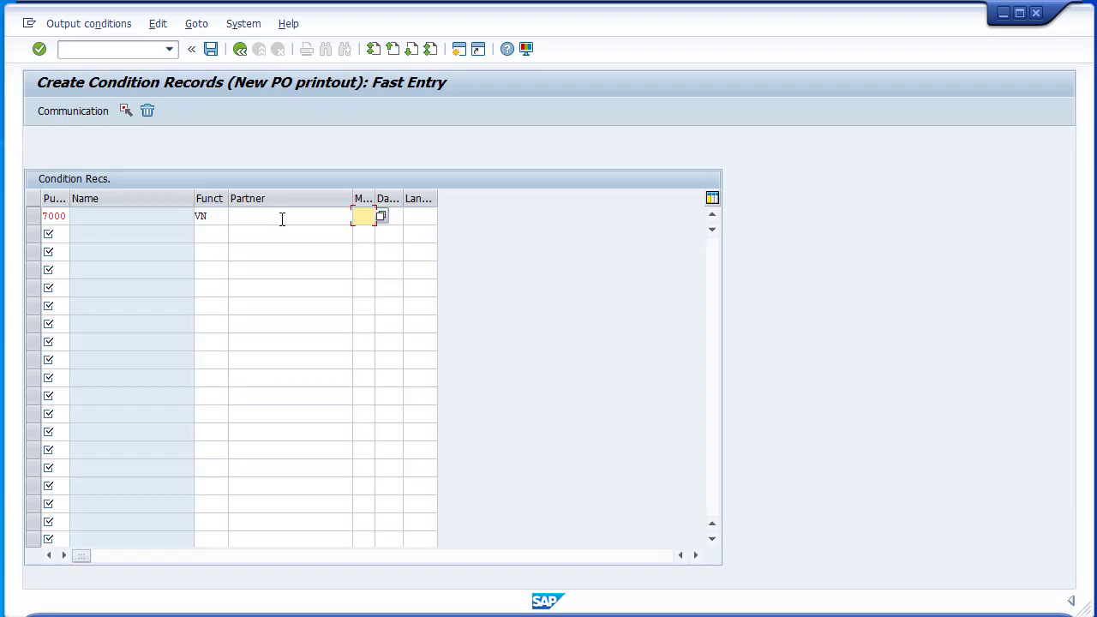
left_click_drag(373, 198, 393, 198)
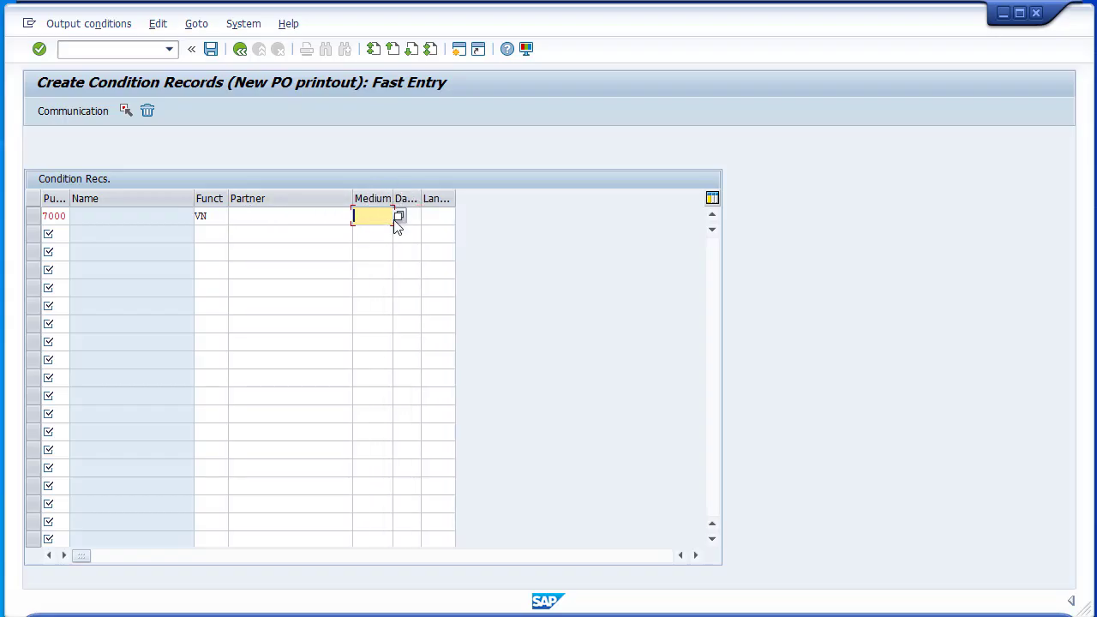
left_click(400, 218)
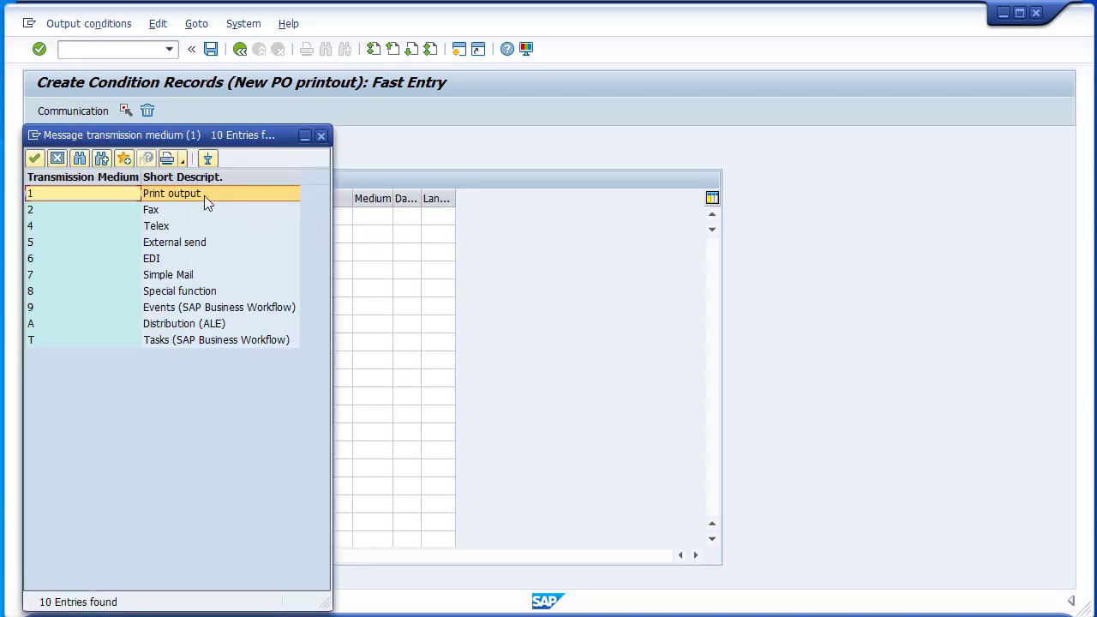
left_click(68, 195)
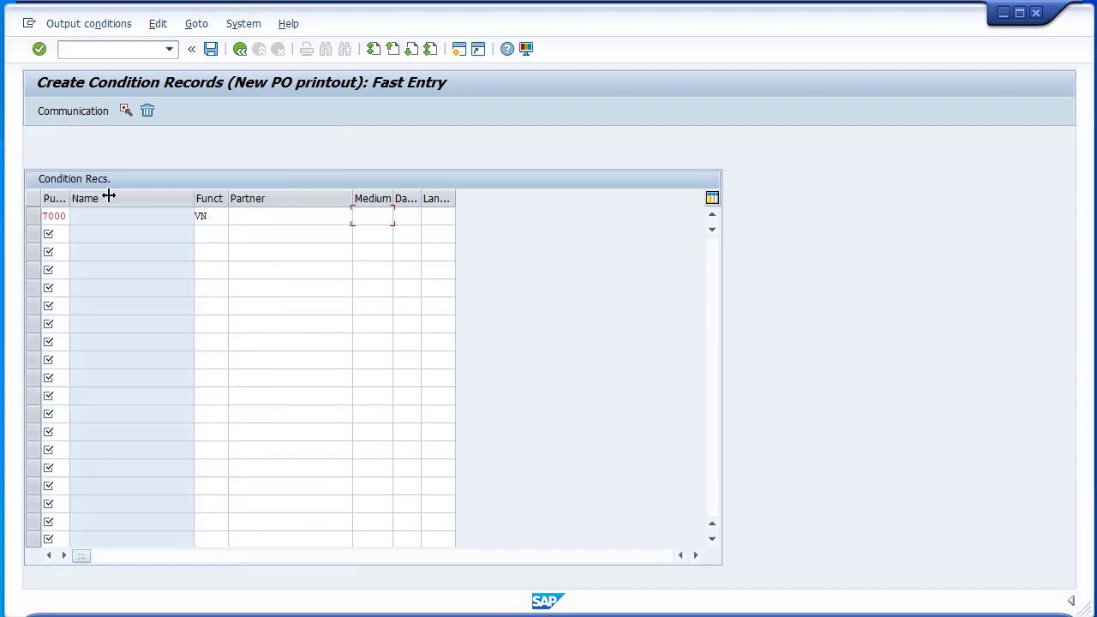
Step: Widen the Date/Time column and set the purchasing organization 7000 record's dispatch time to 3 (Send with application own transaction)
left_click(415, 221)
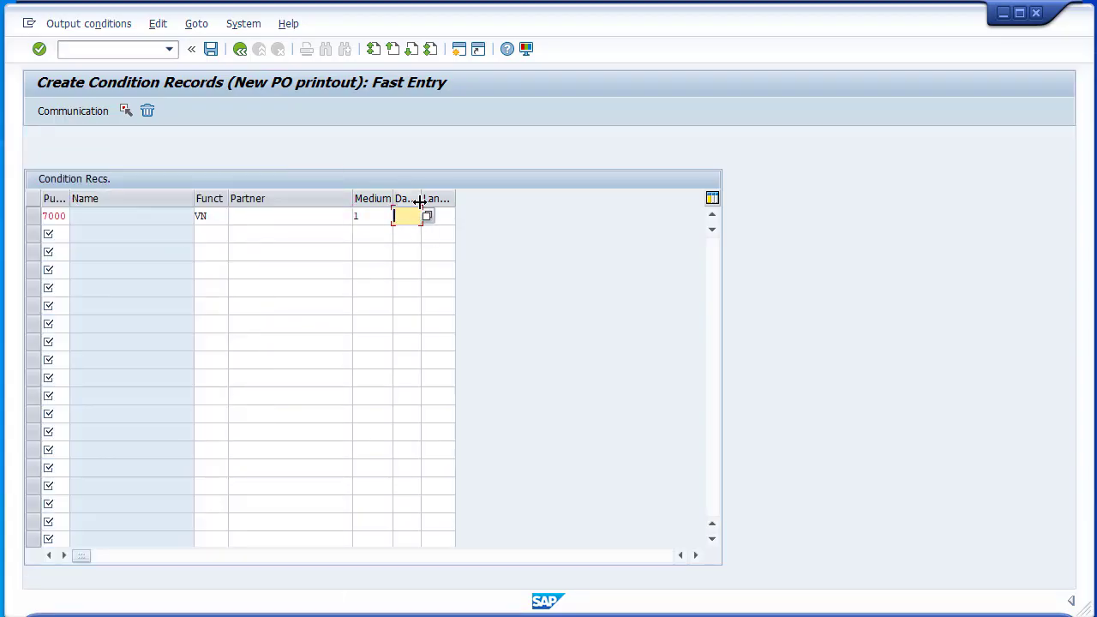
left_click_drag(420, 198, 449, 199)
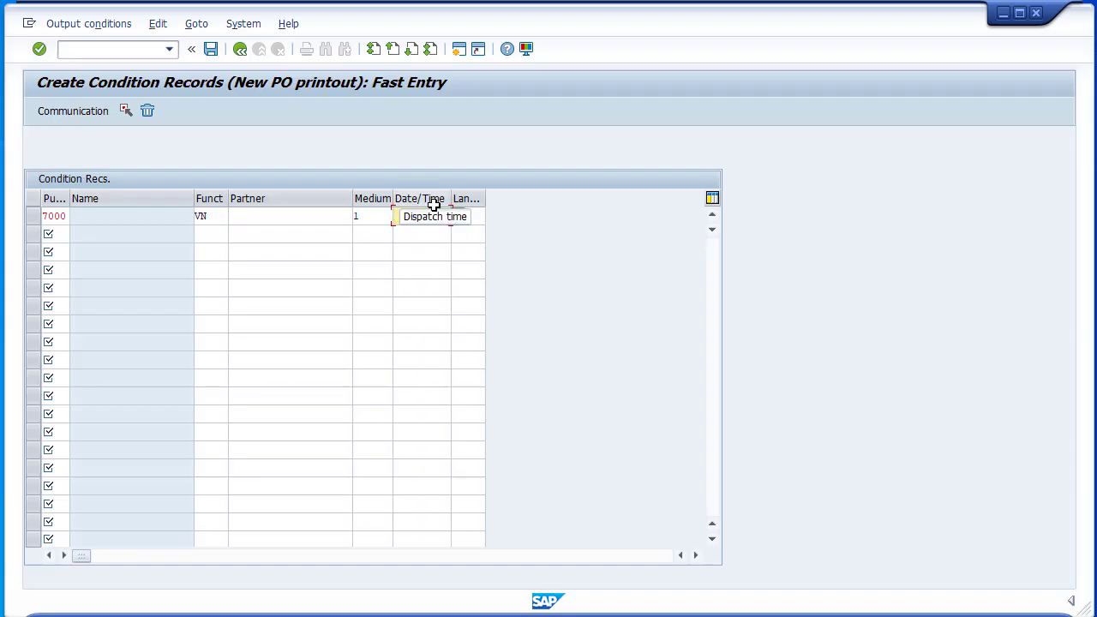
left_click(457, 217)
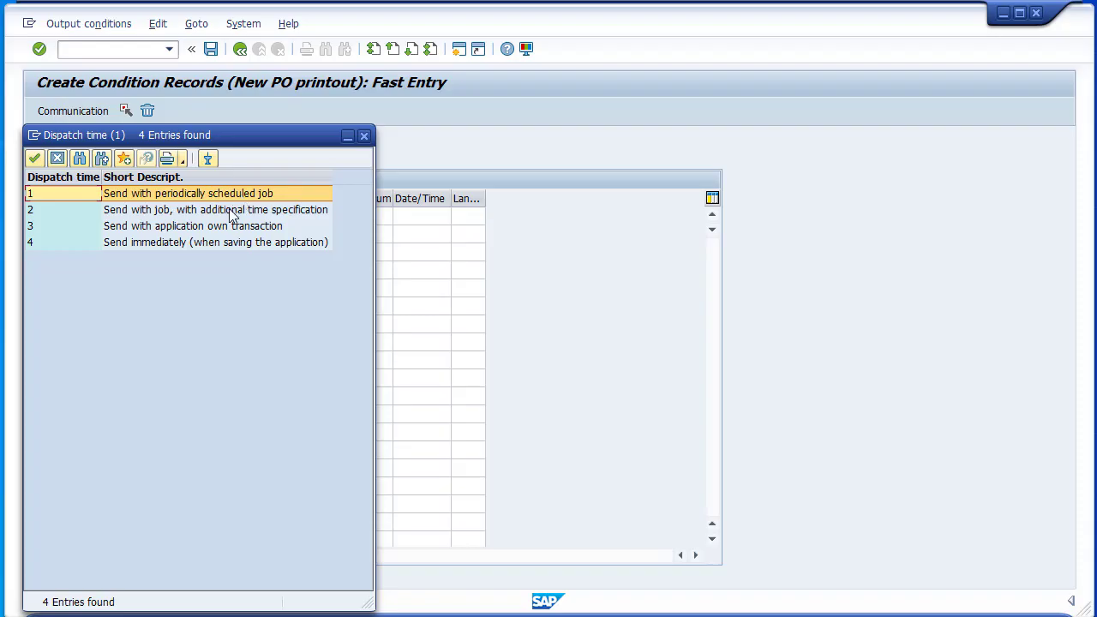
left_click(242, 207)
left_click(242, 199)
left_click(243, 208)
left_click(214, 228)
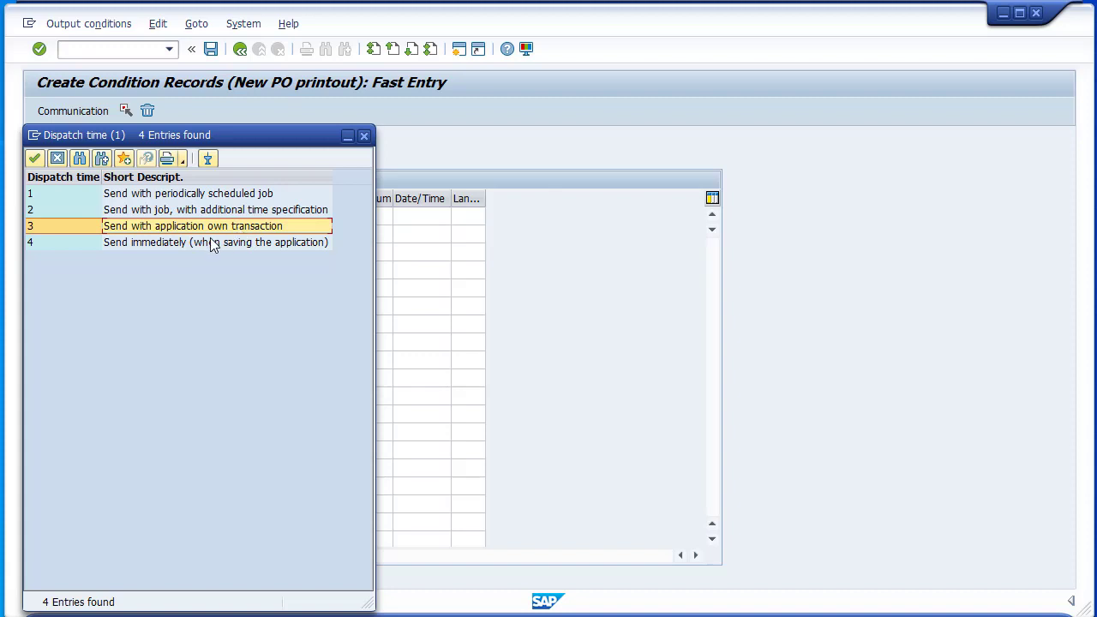
left_click(135, 243)
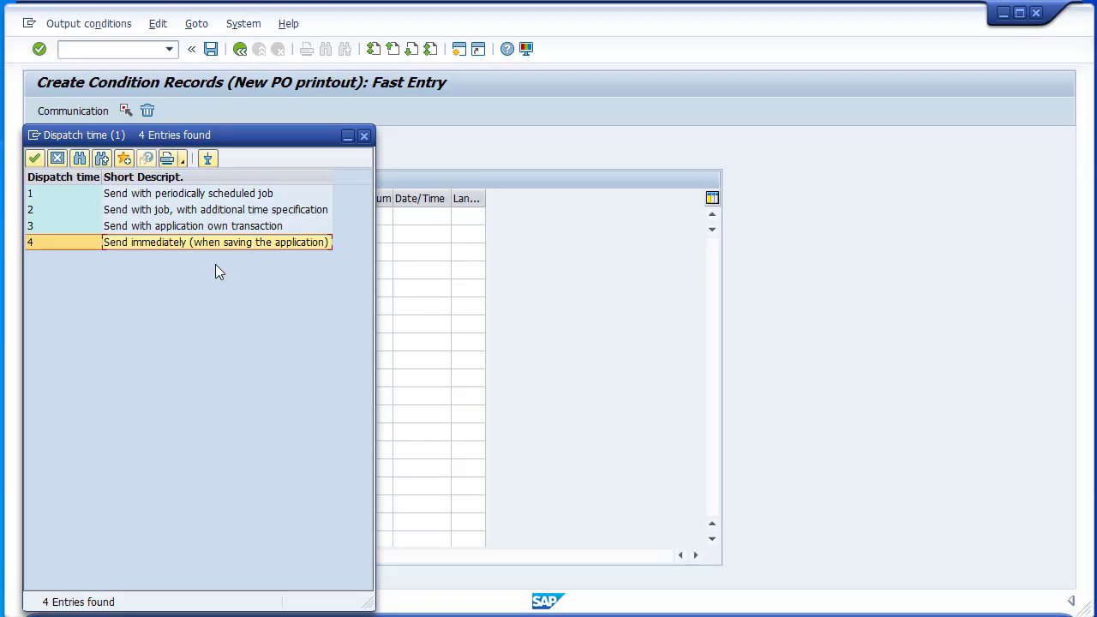
left_click(241, 228)
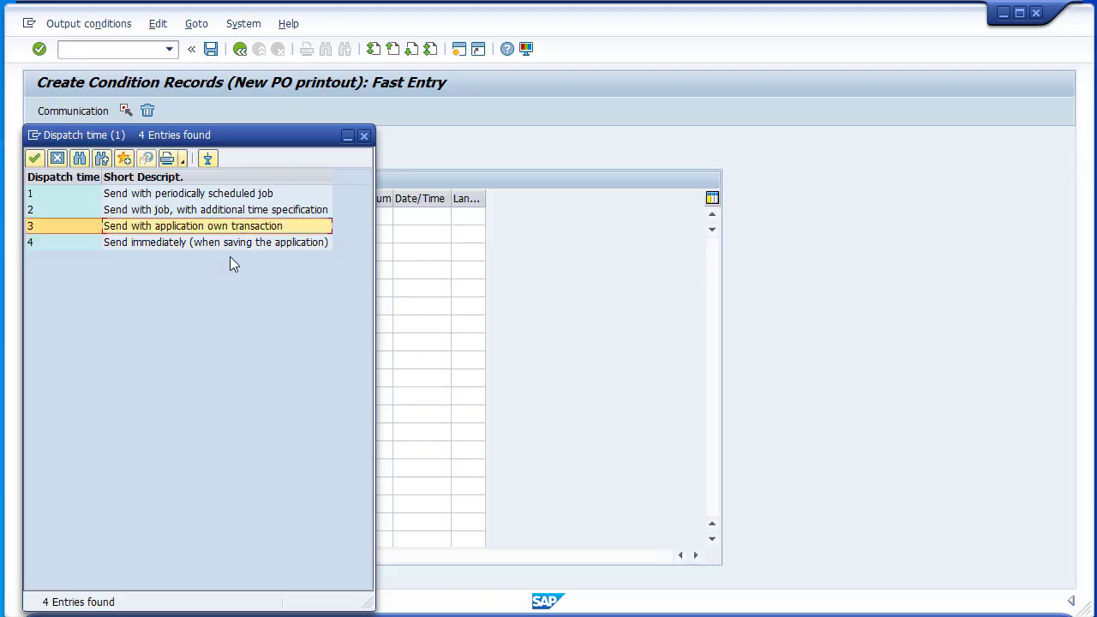
left_click(83, 228)
left_click(60, 196)
left_click(64, 209)
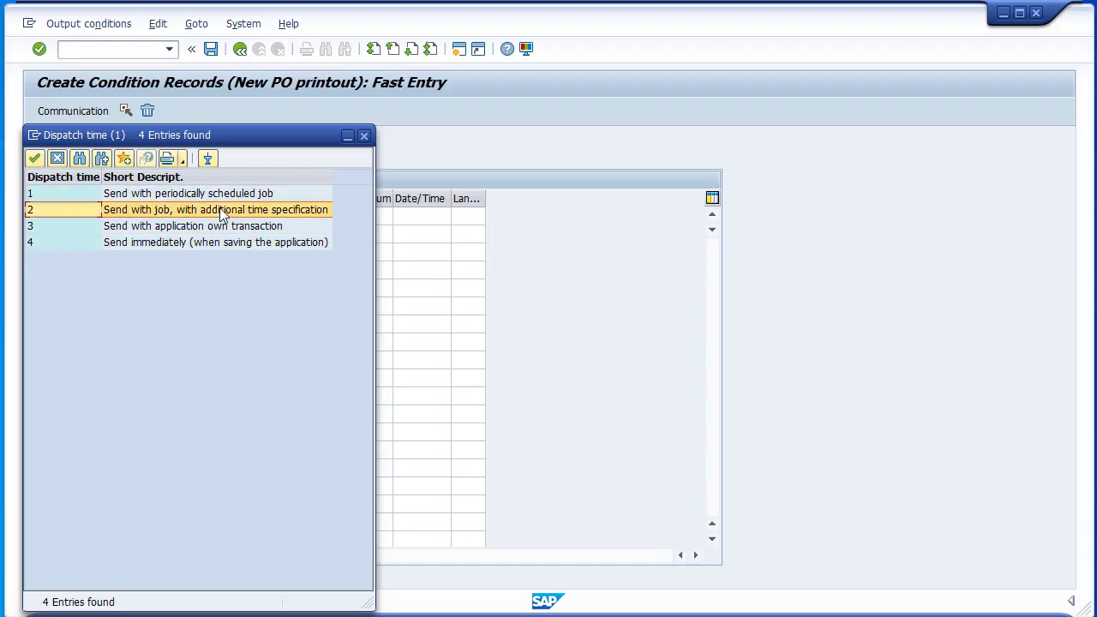
left_click(248, 228)
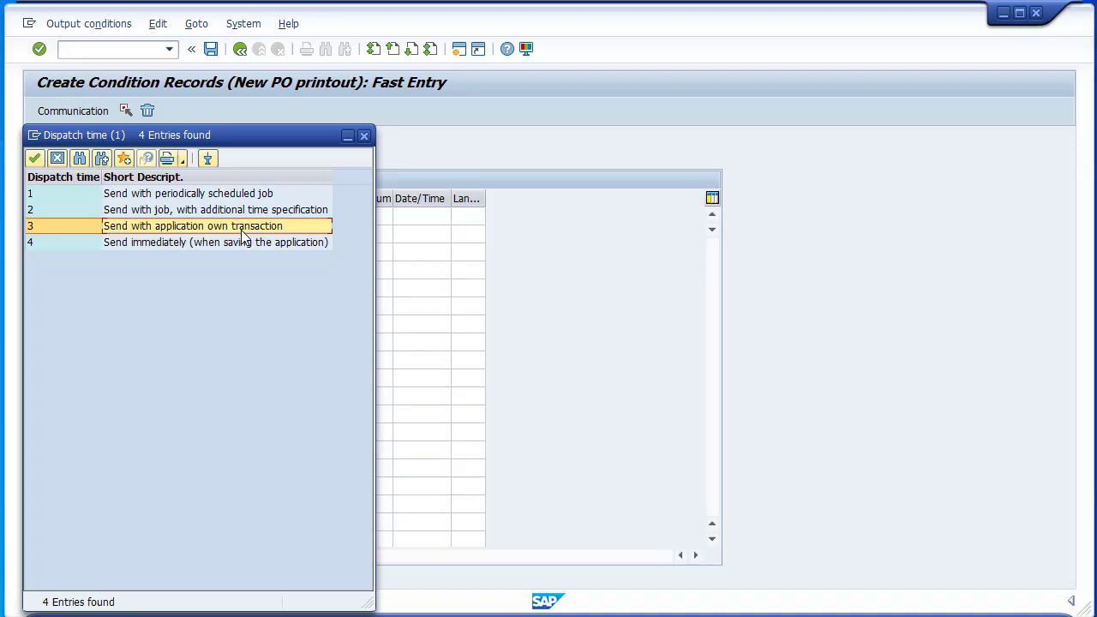
left_click(123, 244)
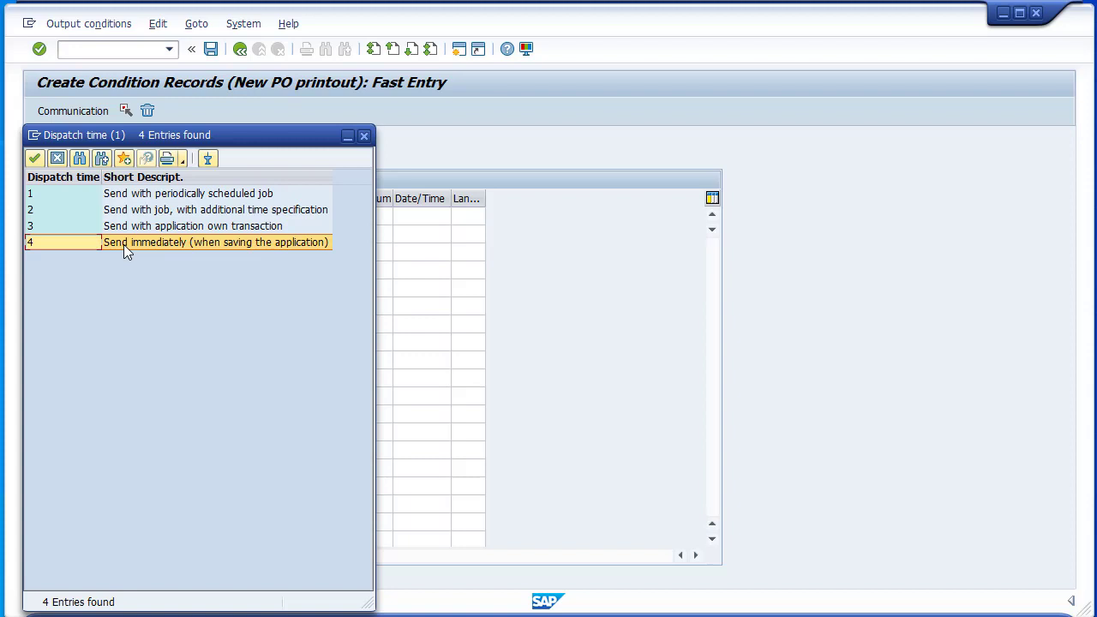
key("Up")
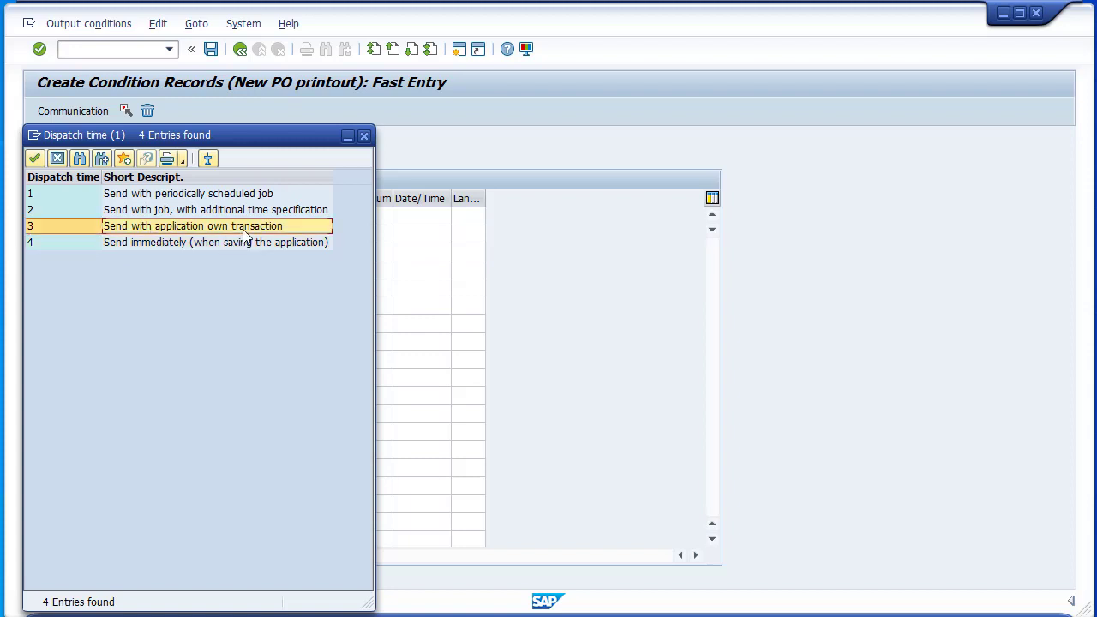
double_click(243, 227)
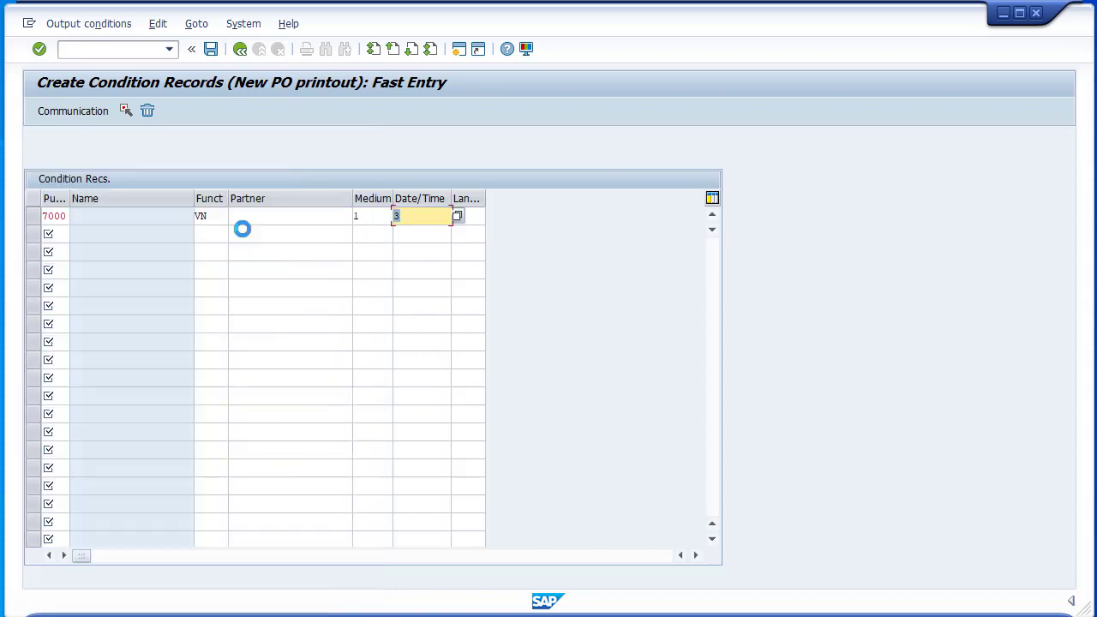
Step: Open the record's communication data, browse the available output devices and set the output device to LOCL
left_click(476, 215)
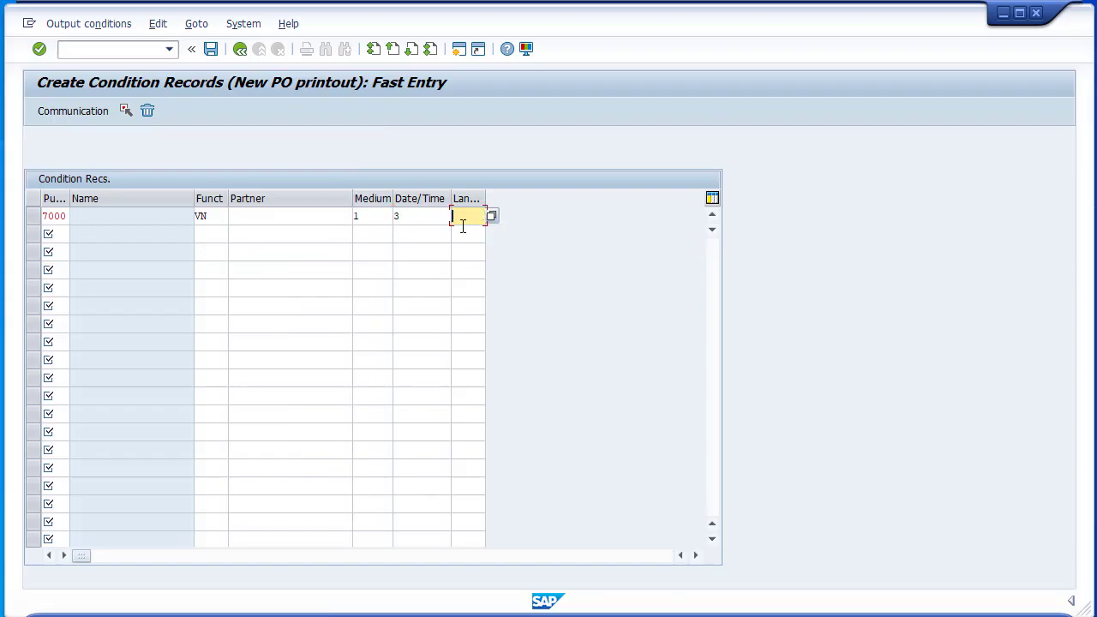
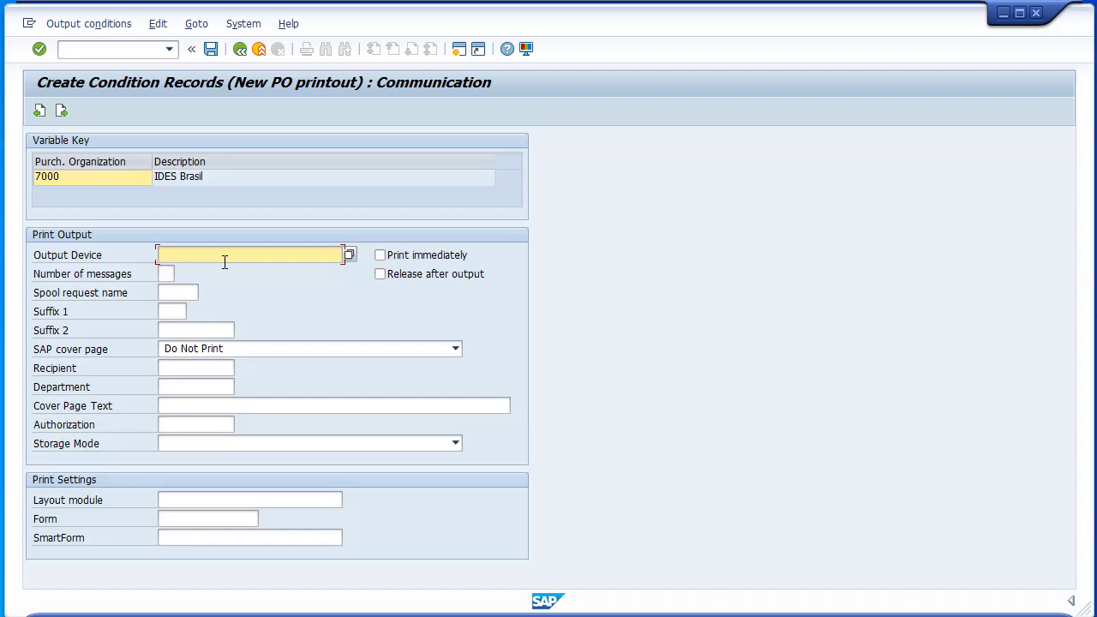
left_click(348, 255)
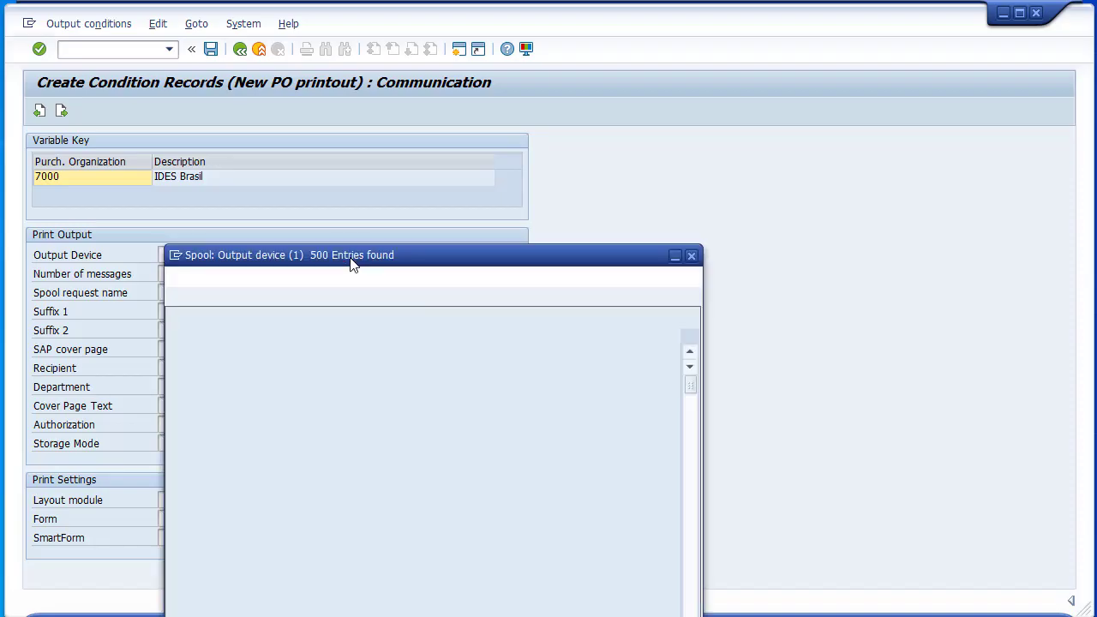
scroll(355, 580, "down", 3)
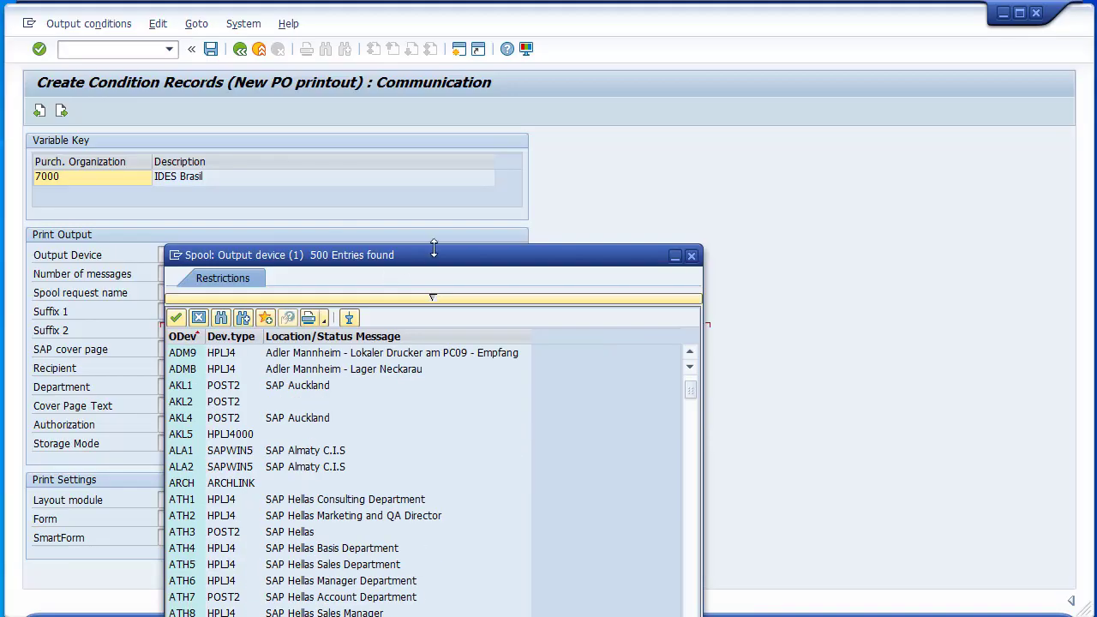
left_click_drag(432, 247, 512, 83)
scroll(290, 493, "down", 7)
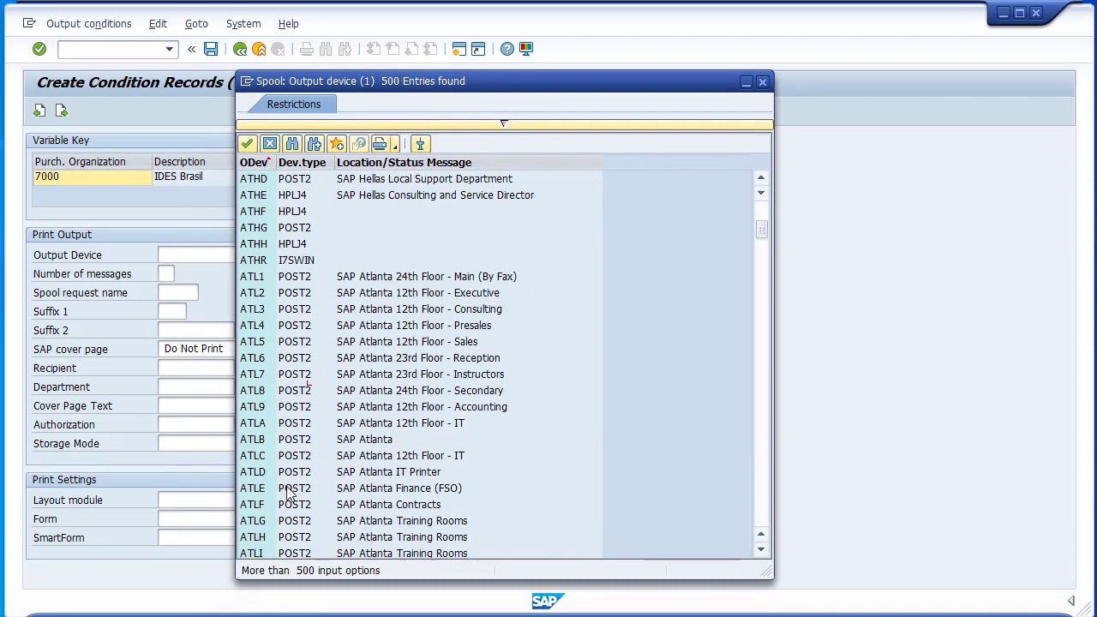
scroll(289, 493, "down", 4)
left_click(329, 471)
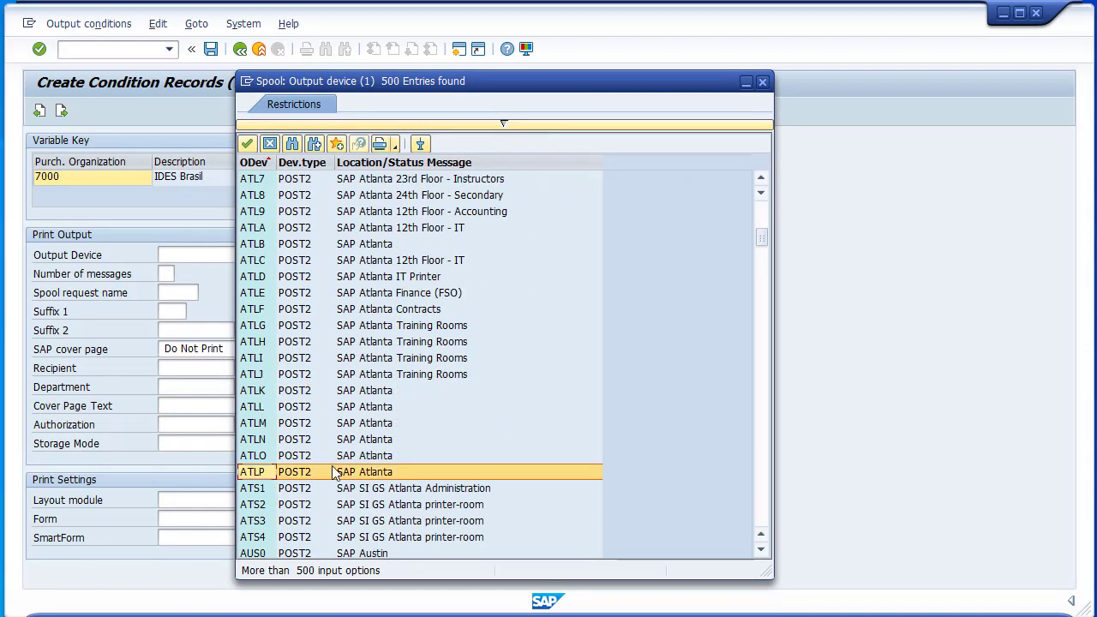
left_click(762, 82)
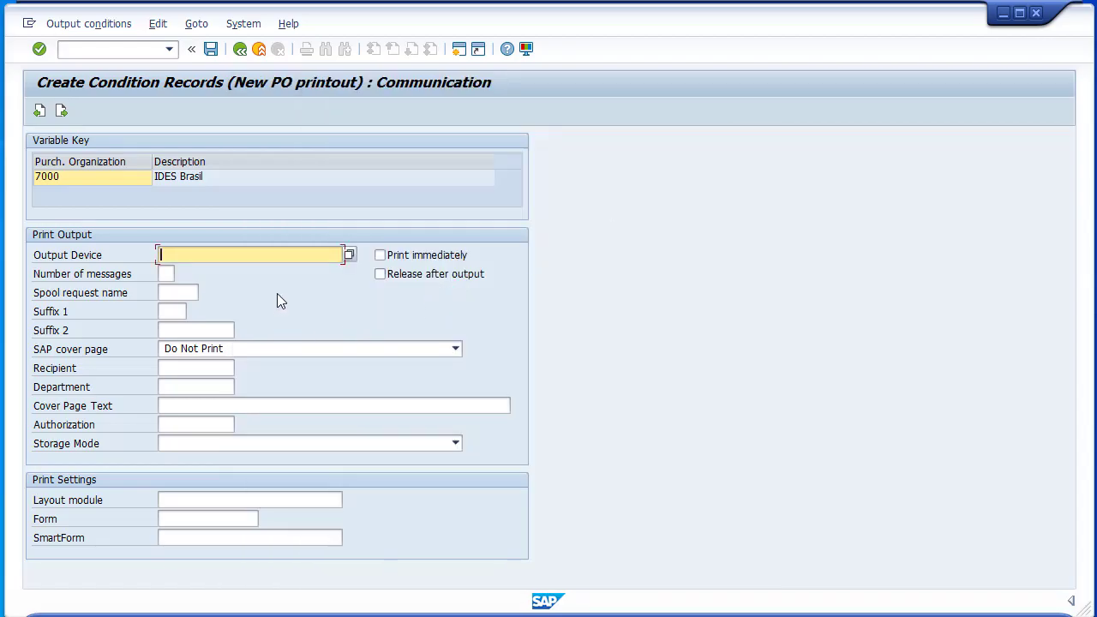
type("LOCL")
key("Return")
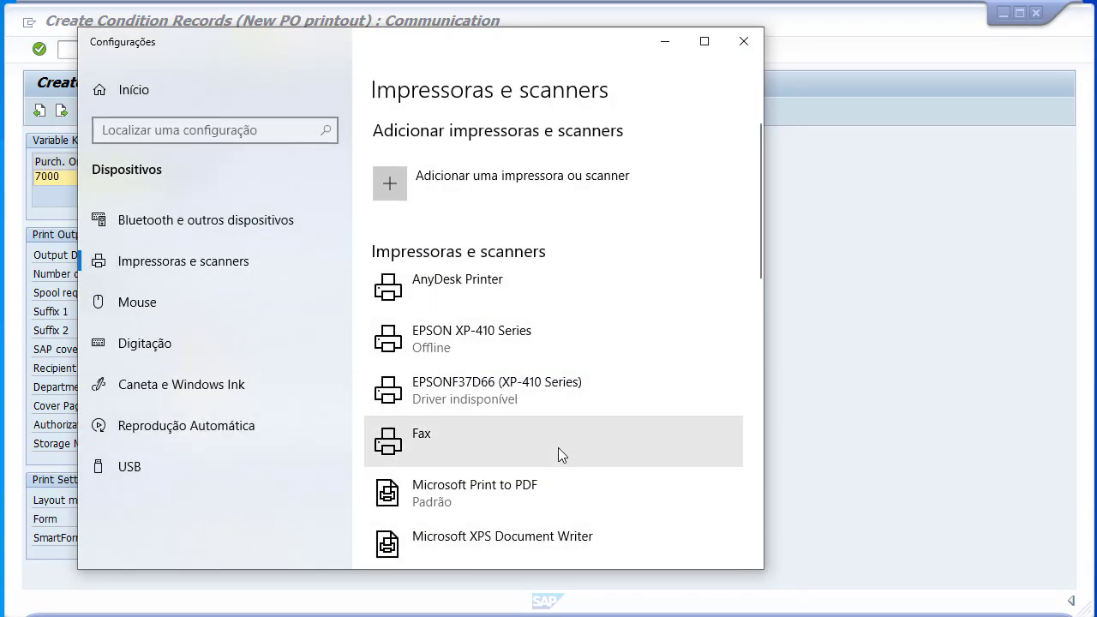
Step: Check which printer is the default in the Windows printers and scanners settings and close them
scroll(594, 431, "down", 1)
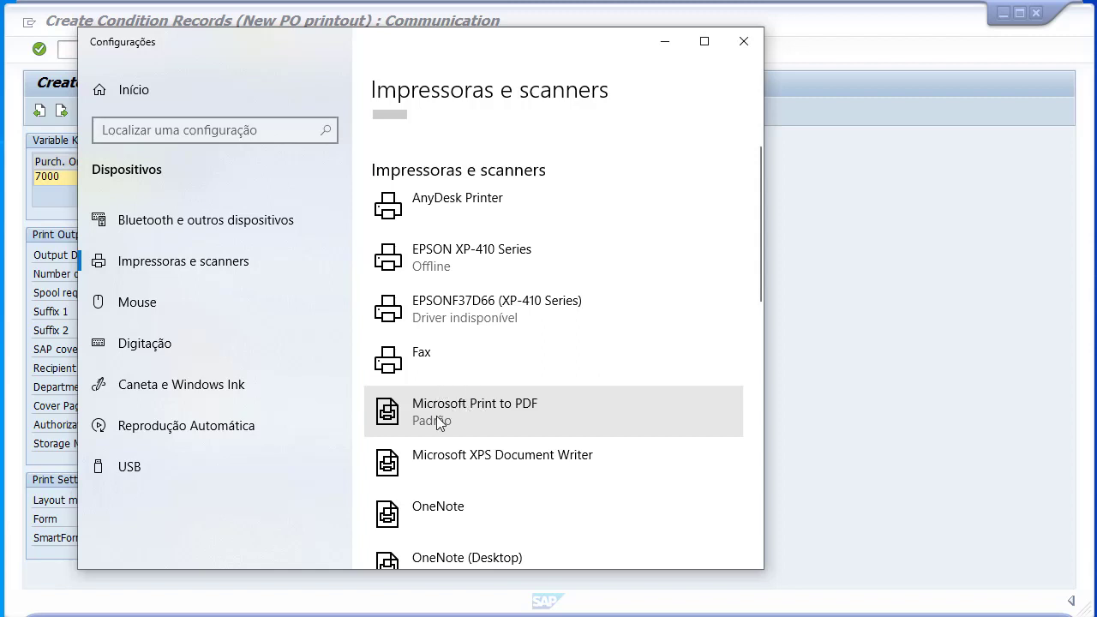
left_click(586, 420)
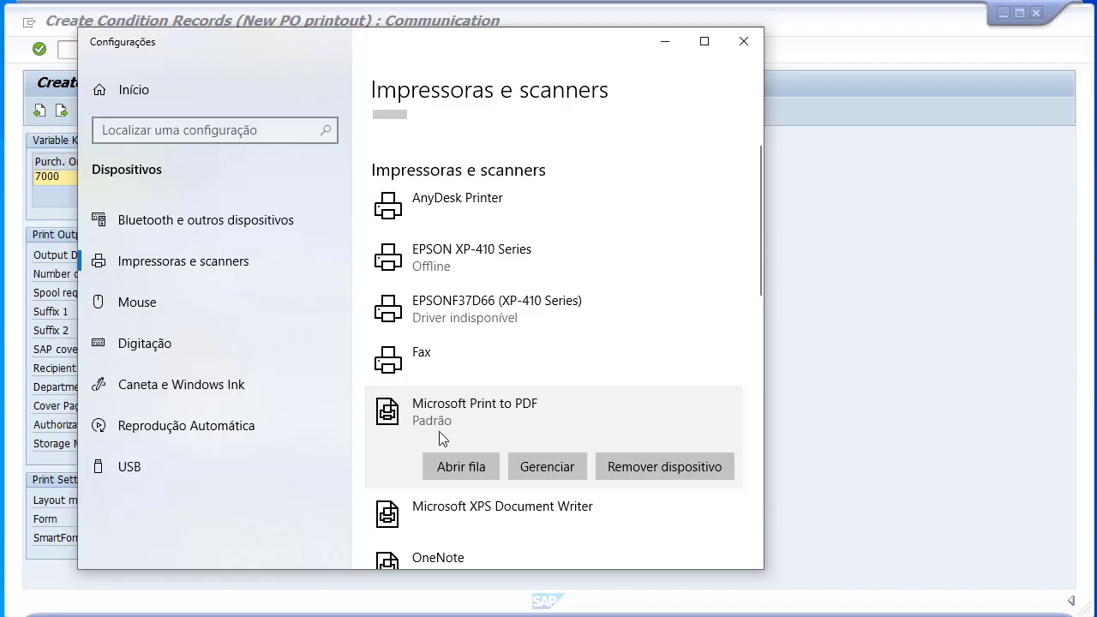
left_click(752, 41)
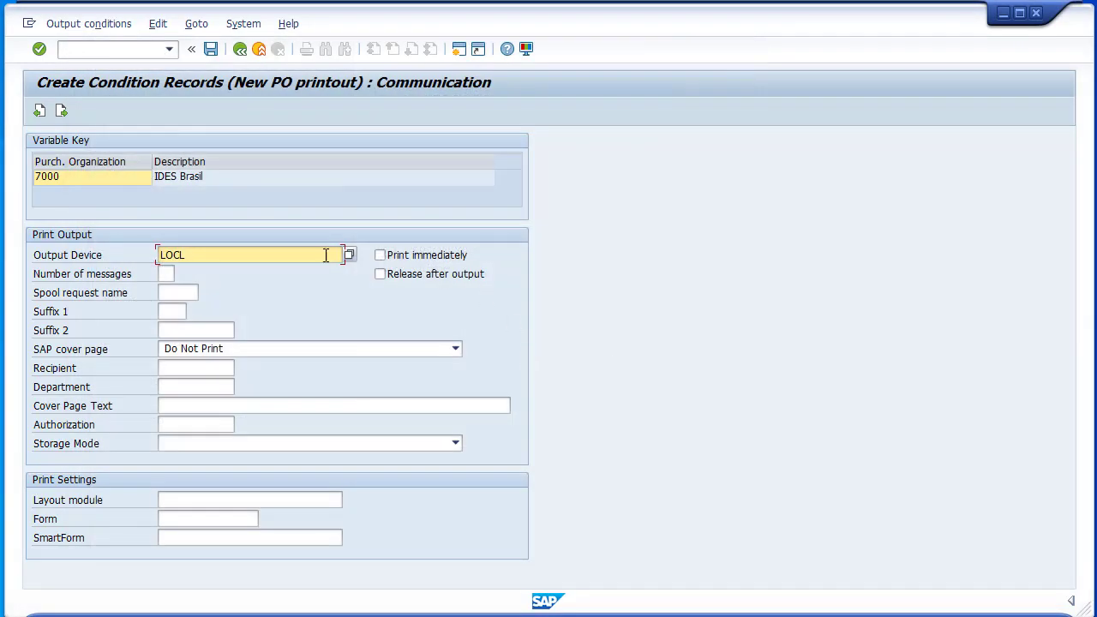
Step: Enable immediate printing in the record's communication data and save the condition record
left_click(409, 260)
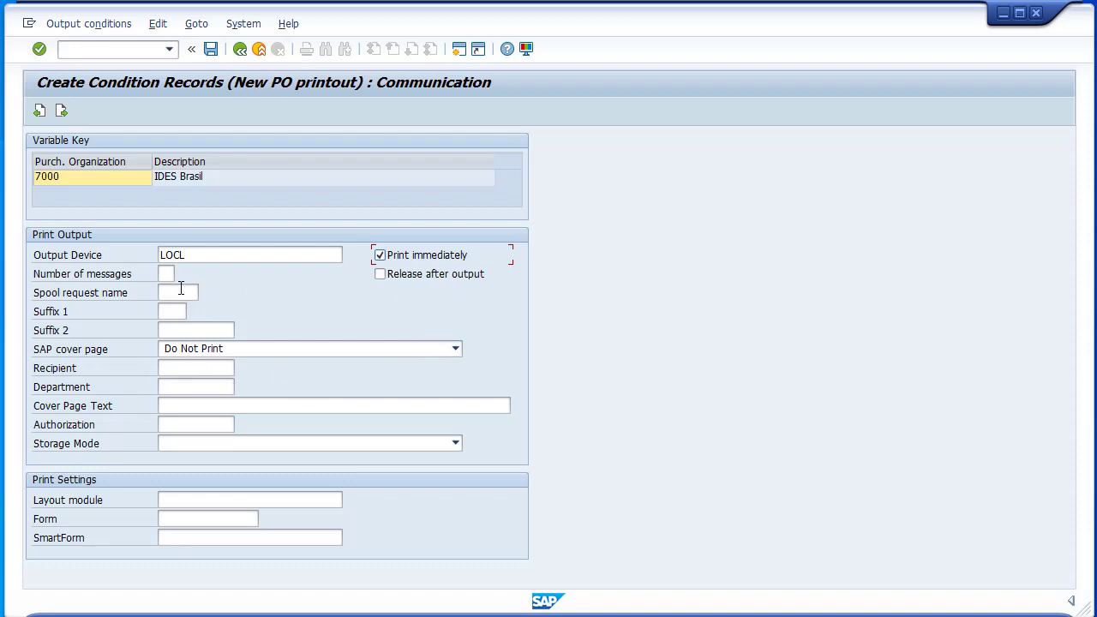
left_click(45, 297)
left_click(211, 50)
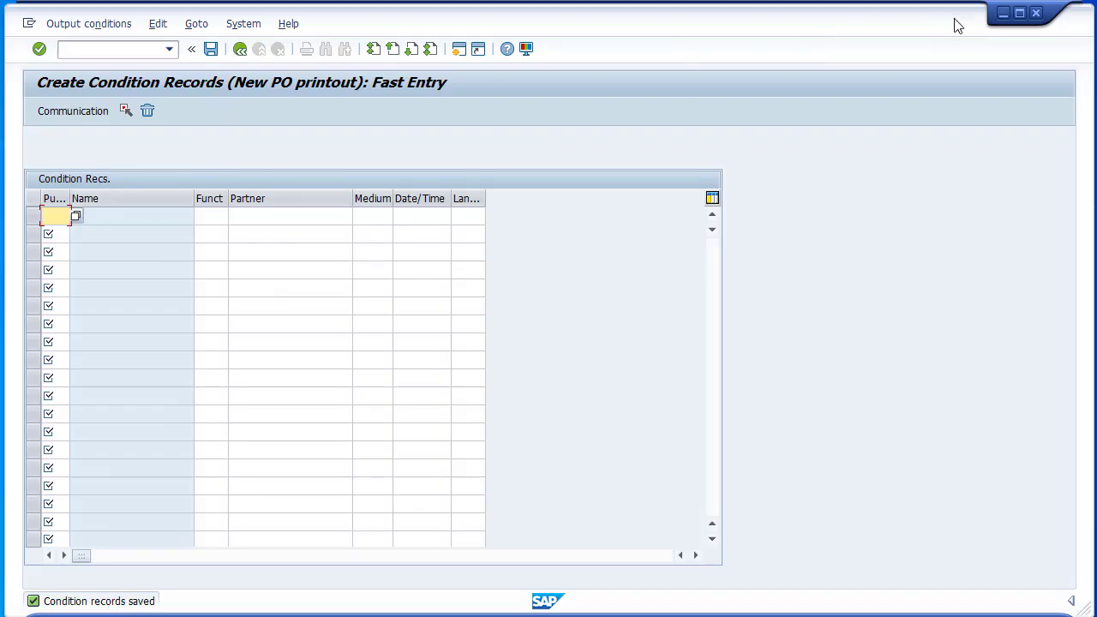
Step: Switch to the other SAP session and start transaction ME21N for a new purchase order
left_click(1002, 14)
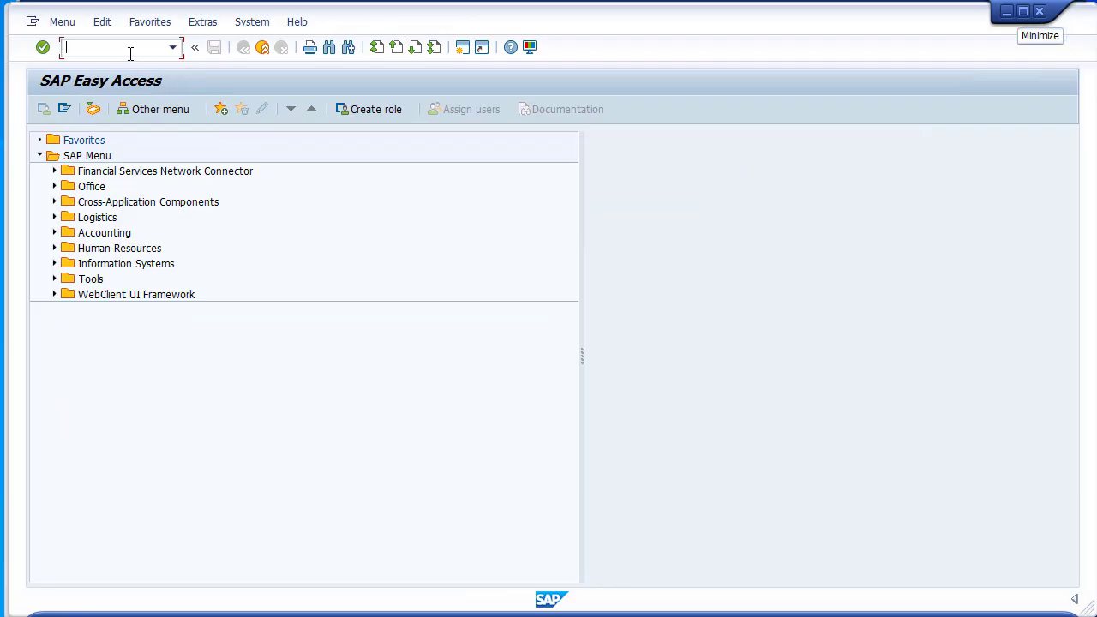
type("/nme21n")
key("Return")
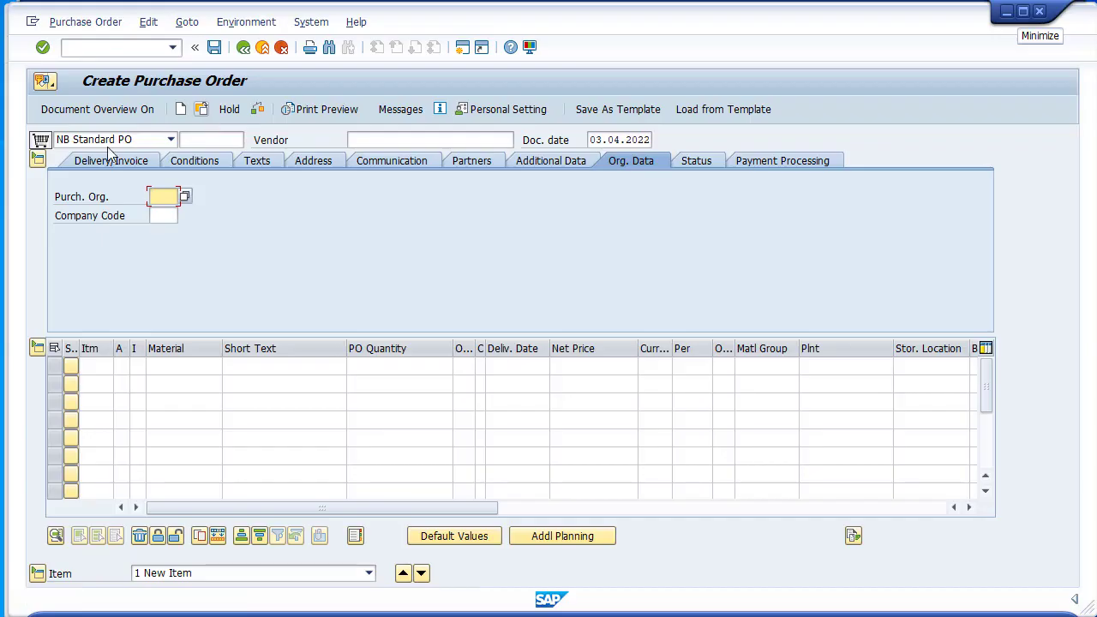
Step: Copy the existing purchasing organization 7000 order from the document overview into the new purchase order and hide the overview
left_click(125, 114)
left_click(43, 217)
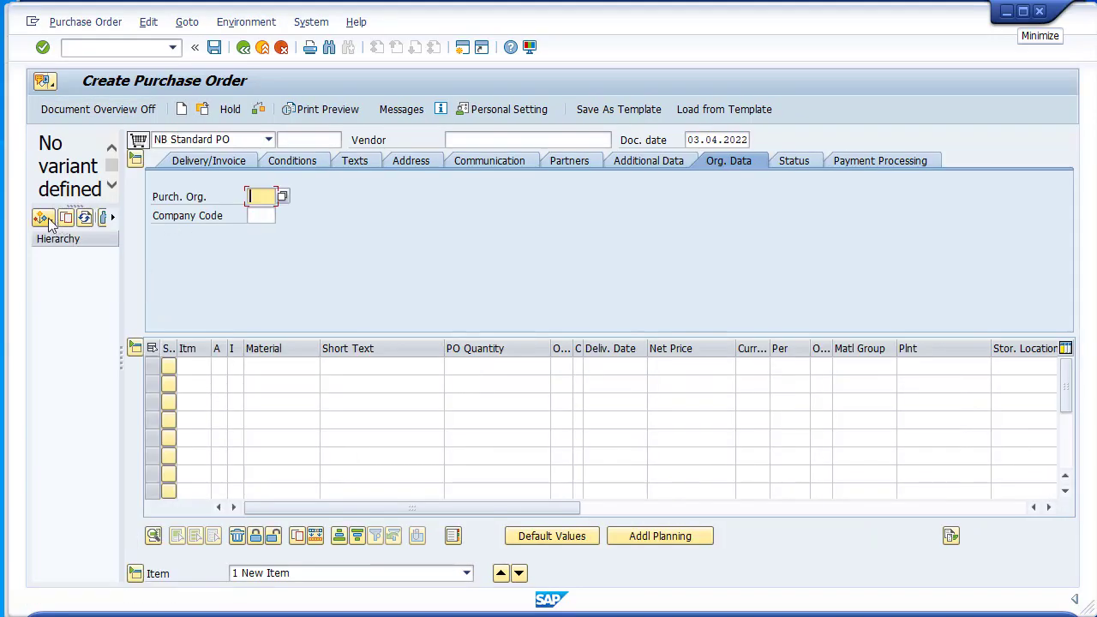
left_click(107, 239)
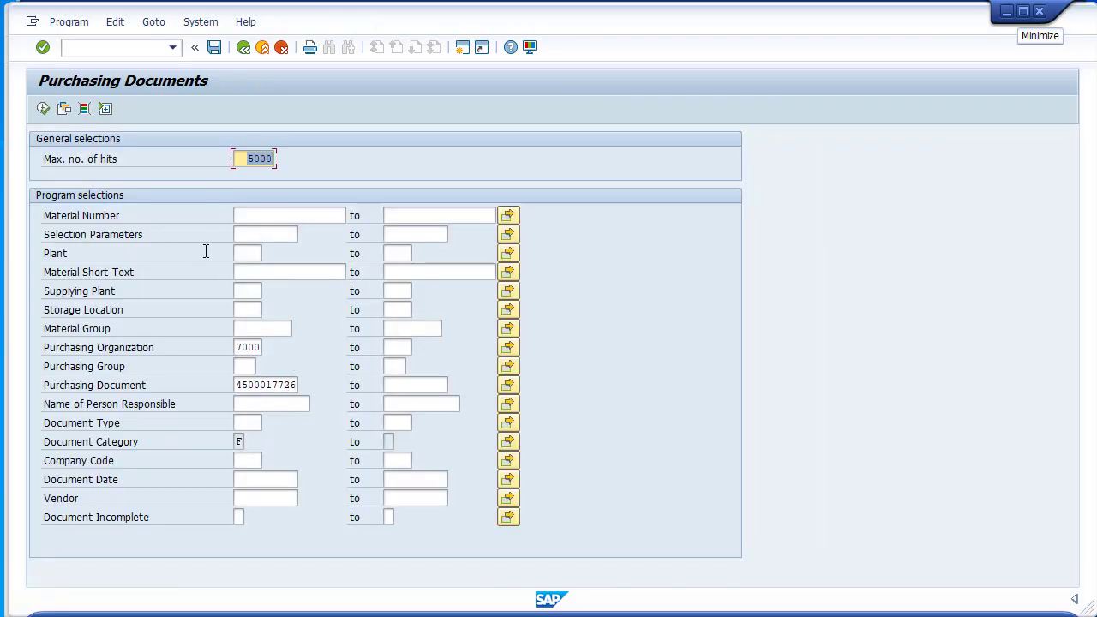
left_click(43, 108)
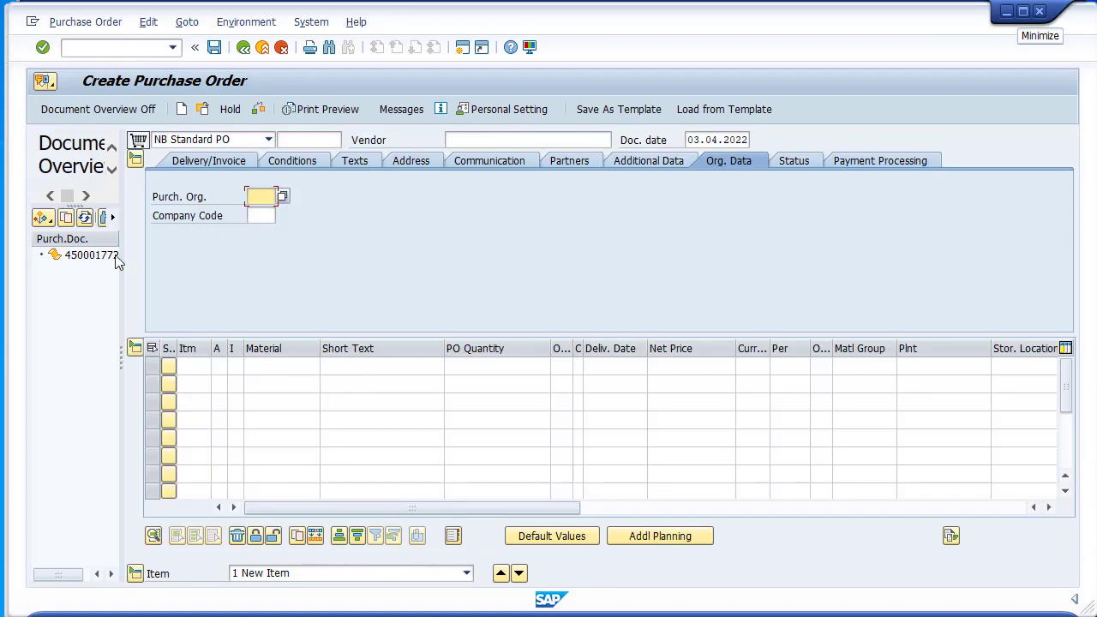
left_click(66, 218)
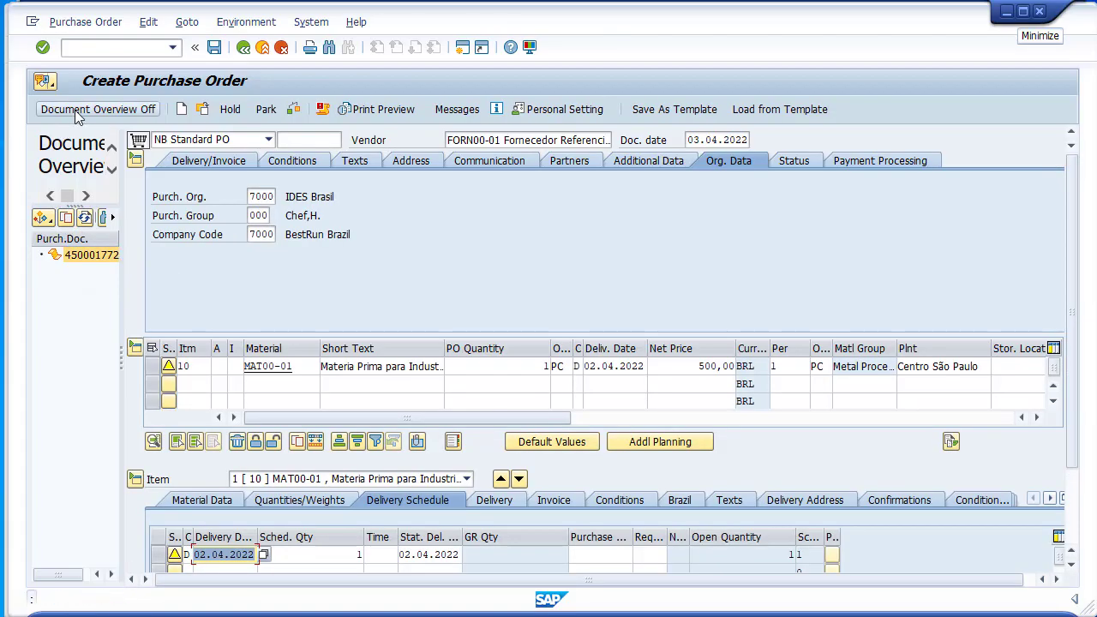
left_click(88, 109)
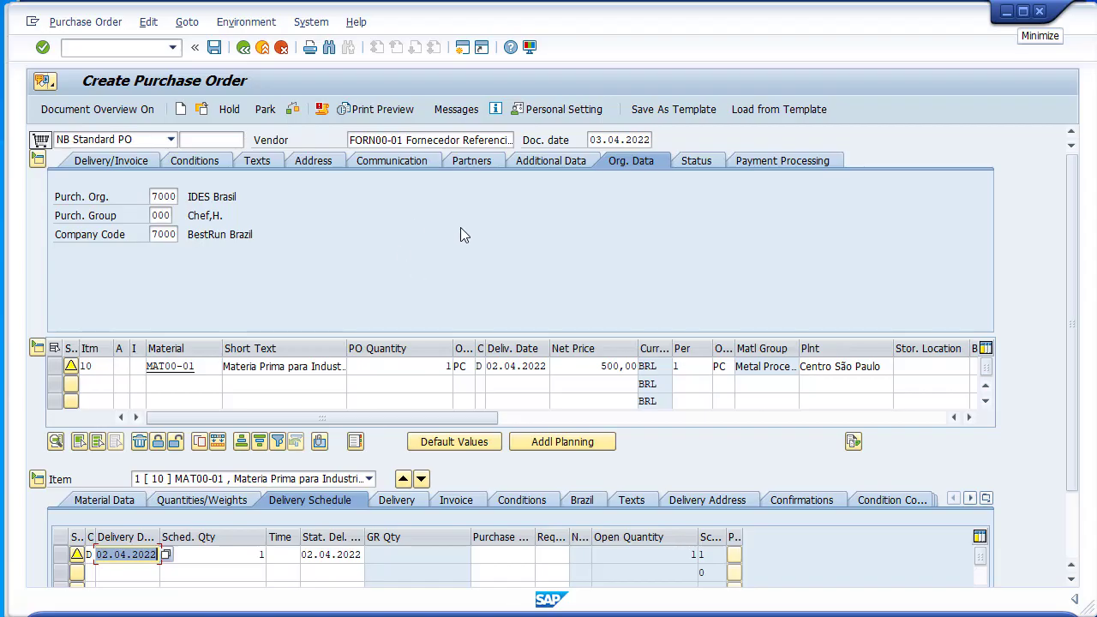
Step: Check the NEU output determined in the new order's messages against its purchasing organization in the organizational data
left_click(456, 110)
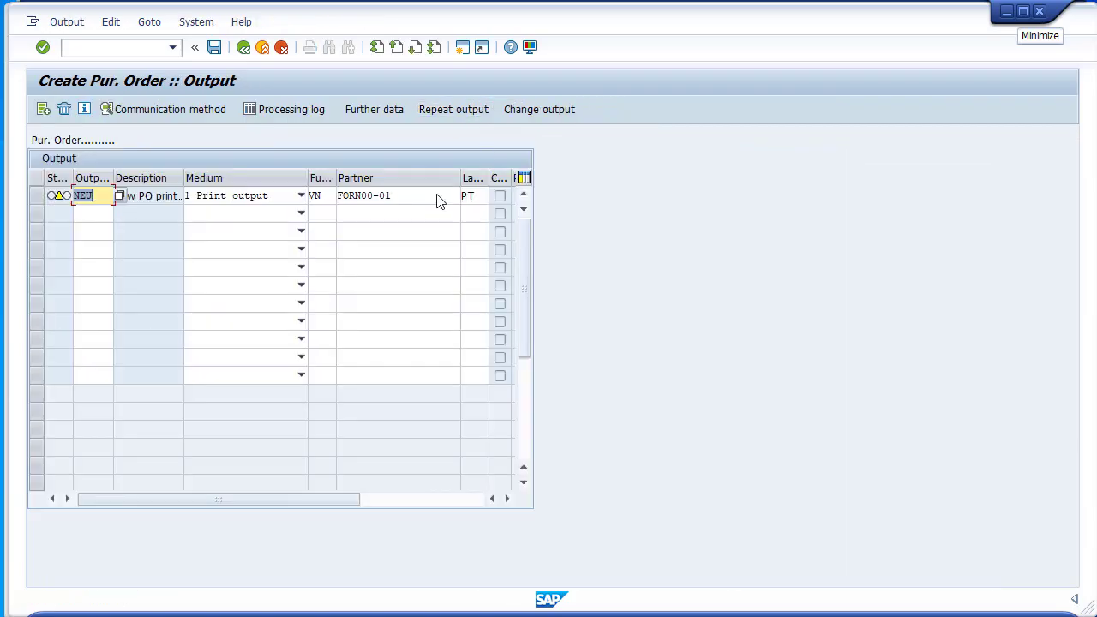
left_click(104, 198)
left_click(248, 50)
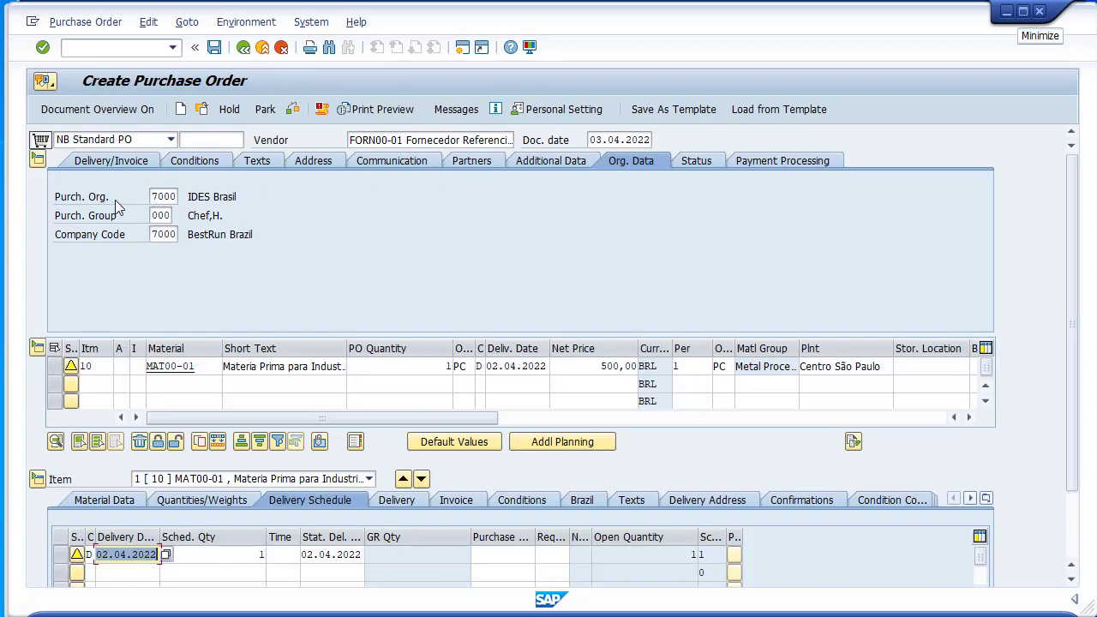
double_click(155, 196)
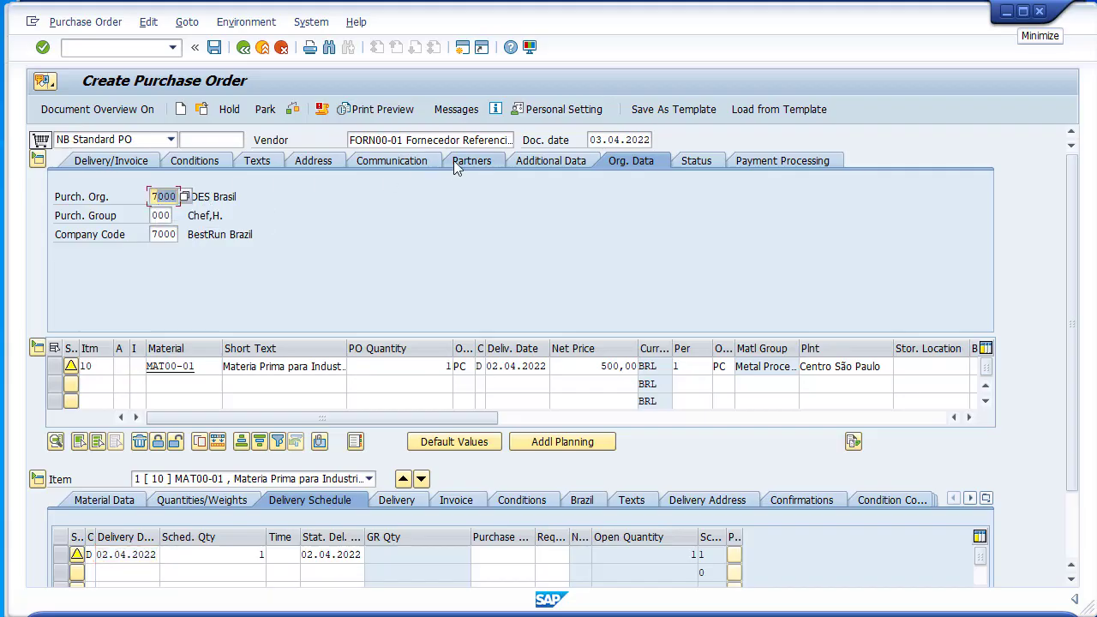
Step: Examine the logical destination and immediate printing setting in the NEU output's communication method and return to the output list
left_click(477, 118)
left_click(36, 195)
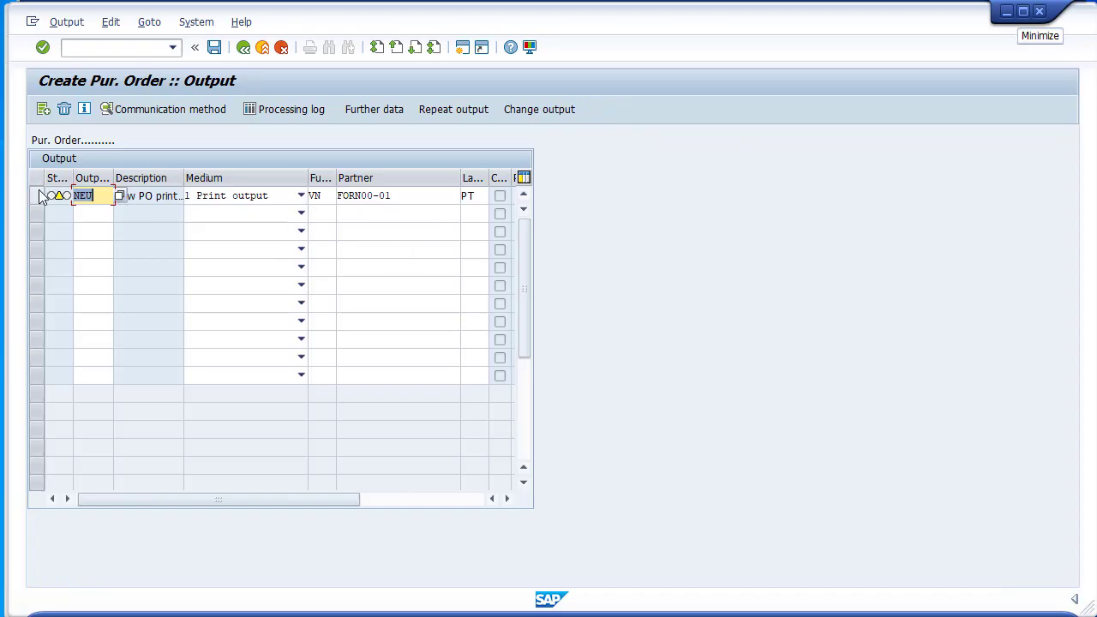
left_click(222, 117)
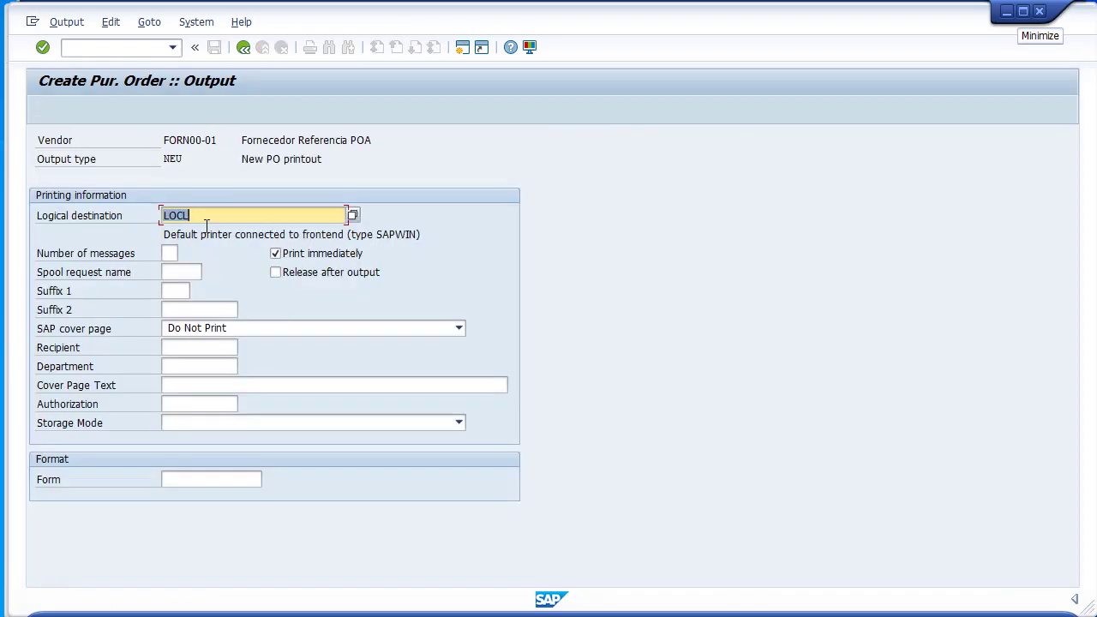
left_click(245, 215)
left_click(243, 50)
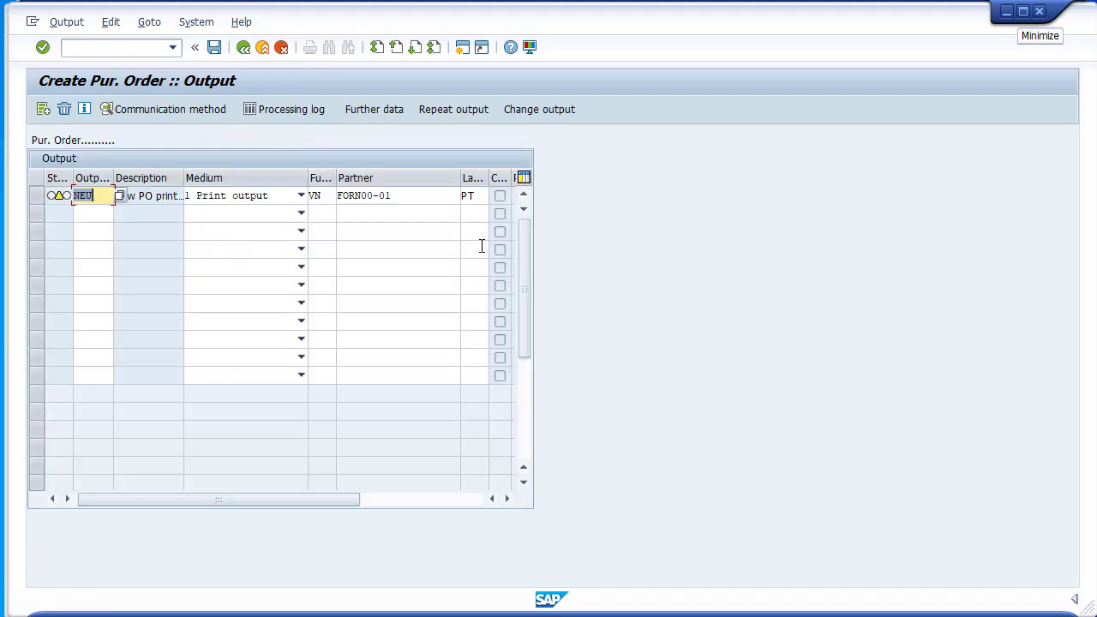
Step: Check the partner and language PT of the NEU output and save the purchase order
left_click_drag(411, 199, 338, 203)
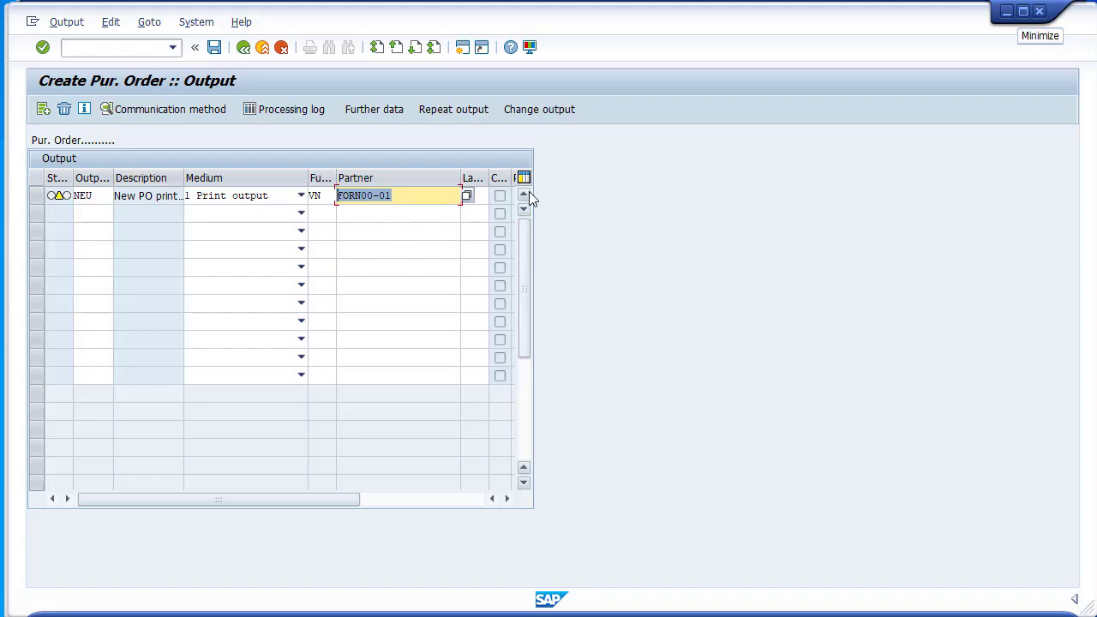
left_click(469, 197)
type("PT")
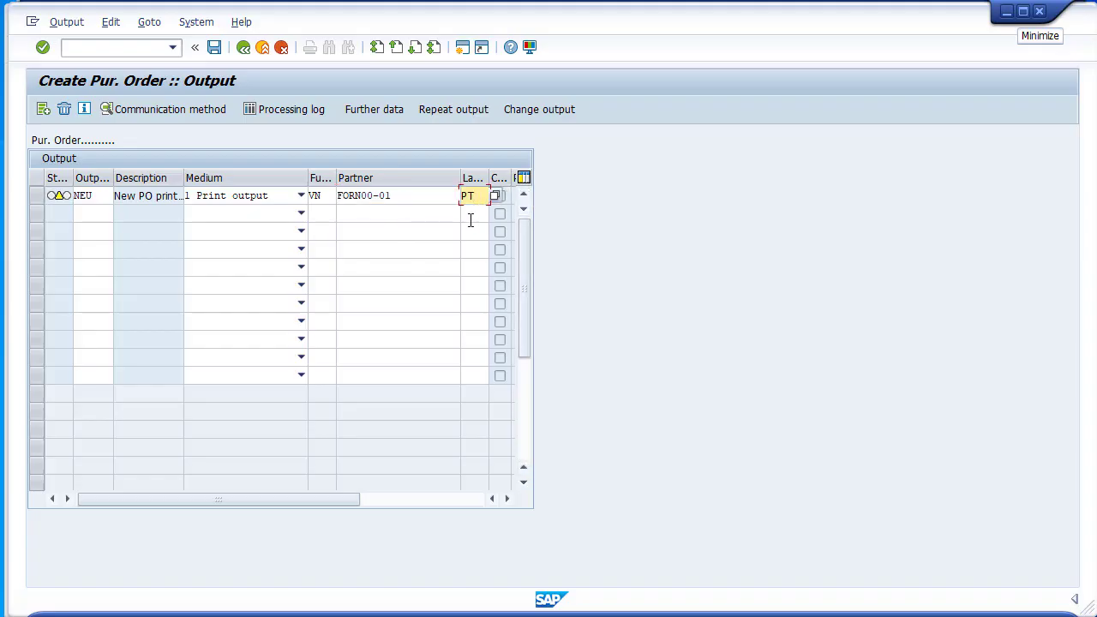
left_click(214, 49)
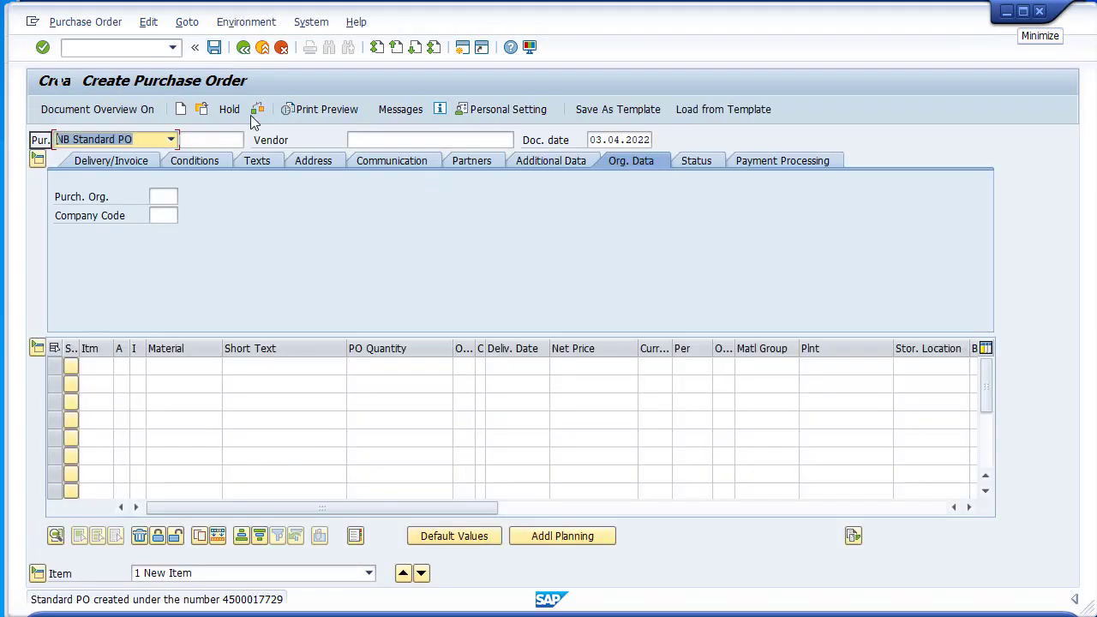
Step: Copy the newly saved purchase order's number from the document selection and display that order
left_click(202, 110)
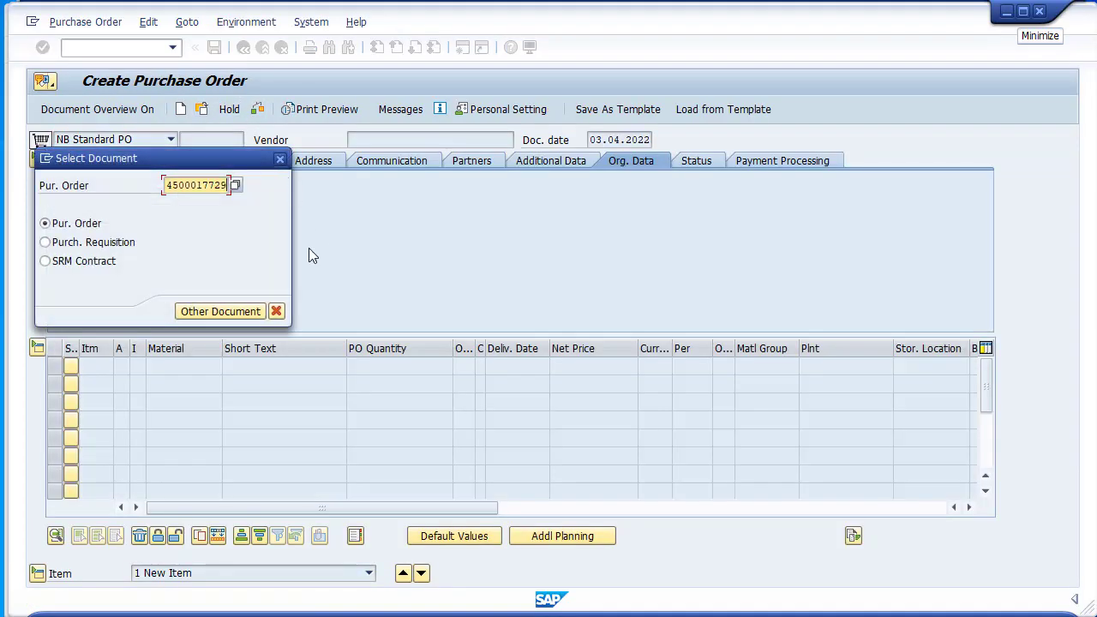
key("shift+Left")
key("shift+Left")
key("shift+Left")
key("shift+Left")
key("shift+Left")
key("shift+Left")
key("shift+Left")
key("shift+Left")
key("shift+Left")
key("shift+Left")
key("ctrl+c")
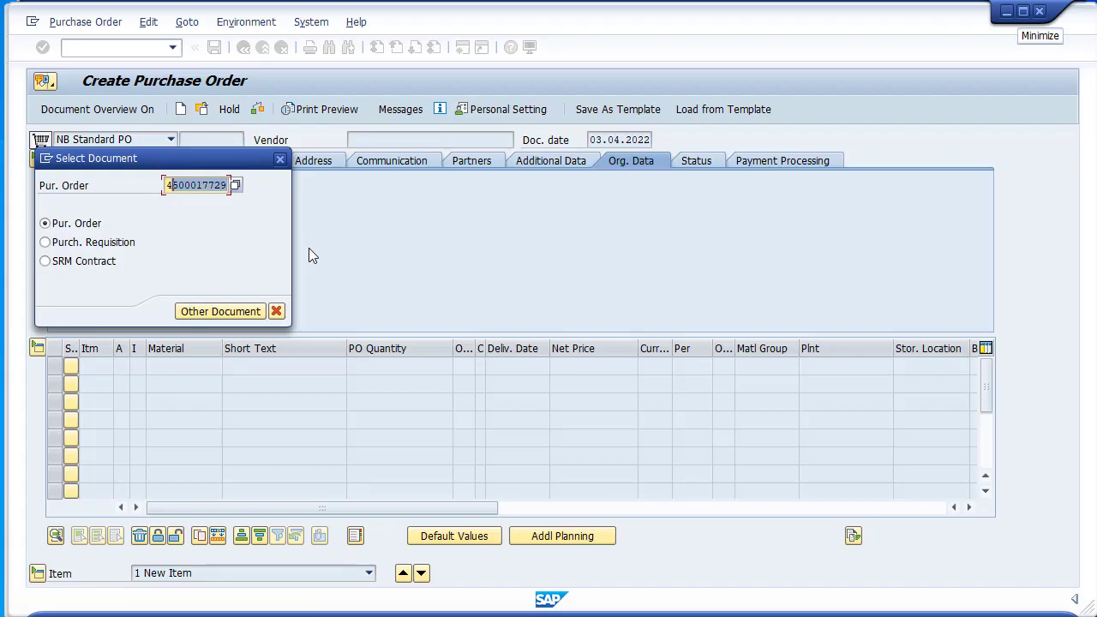
key("Left")
key("Return")
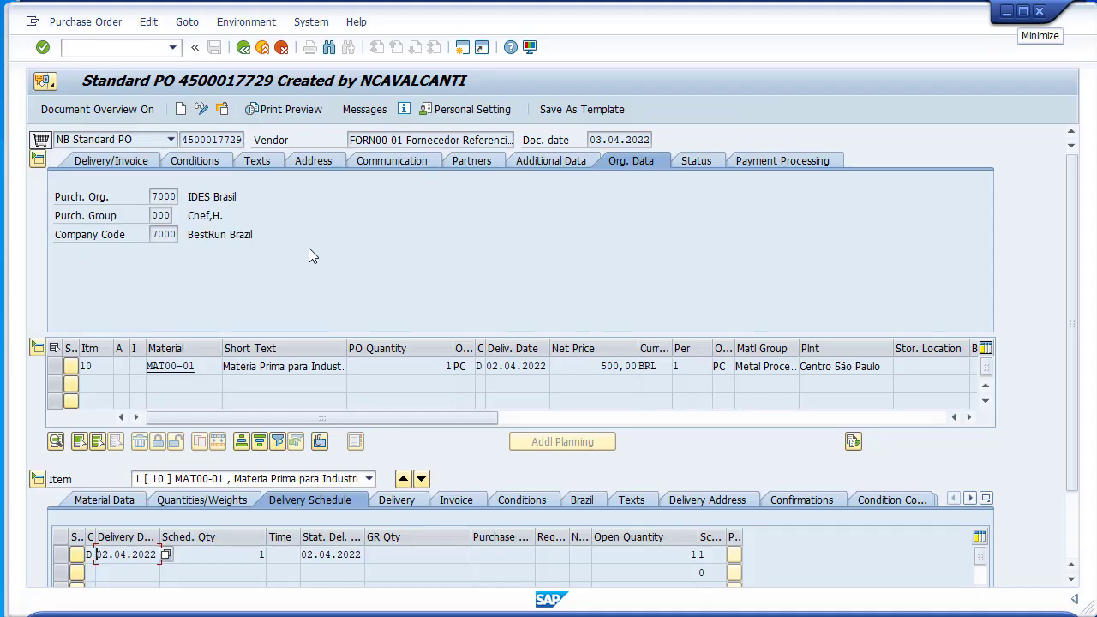
Step: Leave the order and start ME9F - Print/Transmit from the Purchase Order Messages folder under Logistics, Materials Management, Purchasing
left_click(243, 47)
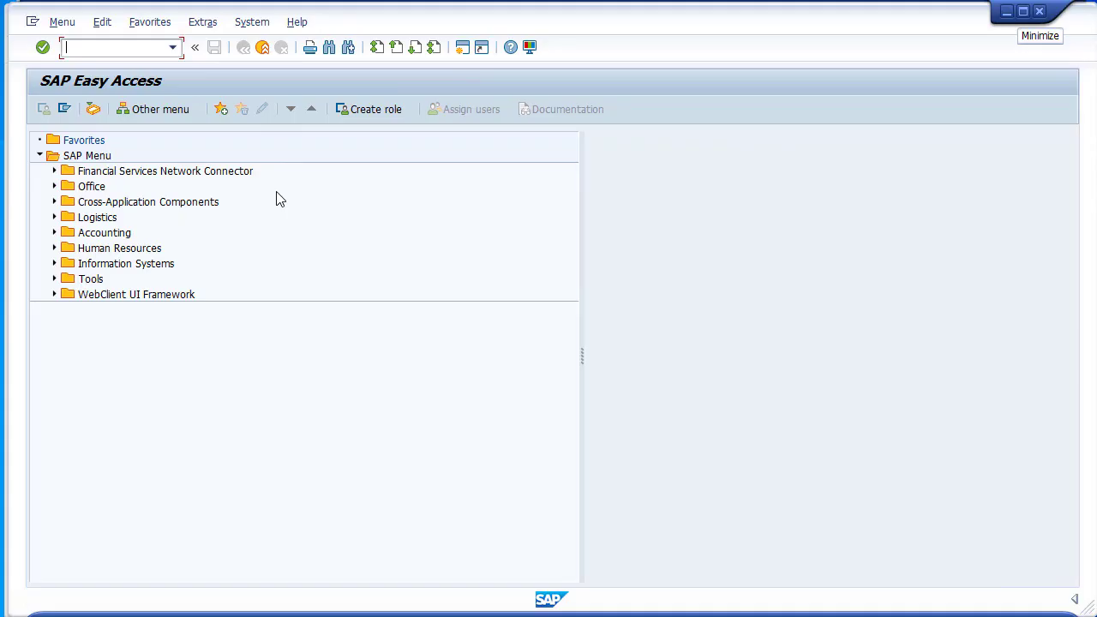
type("ME9F")
left_click(53, 218)
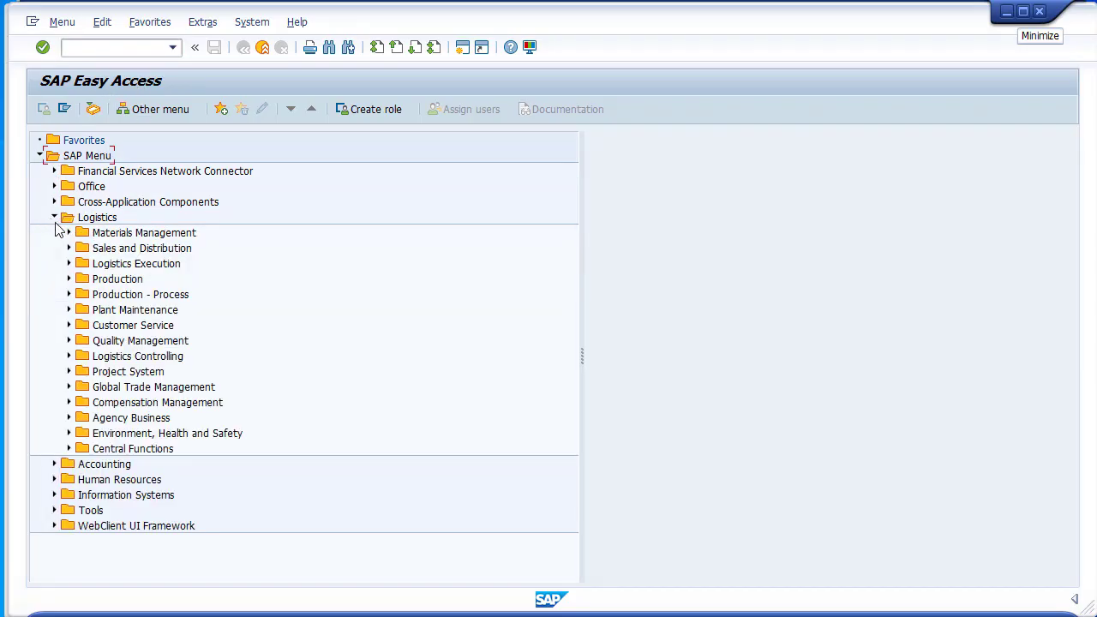
left_click(70, 233)
left_click(83, 248)
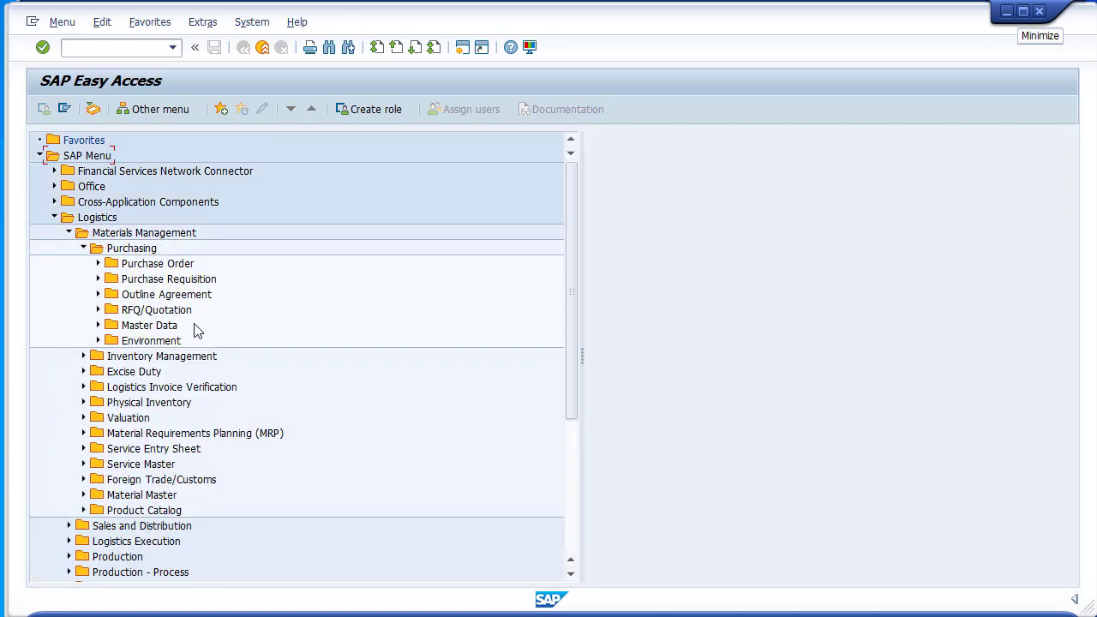
left_click(97, 264)
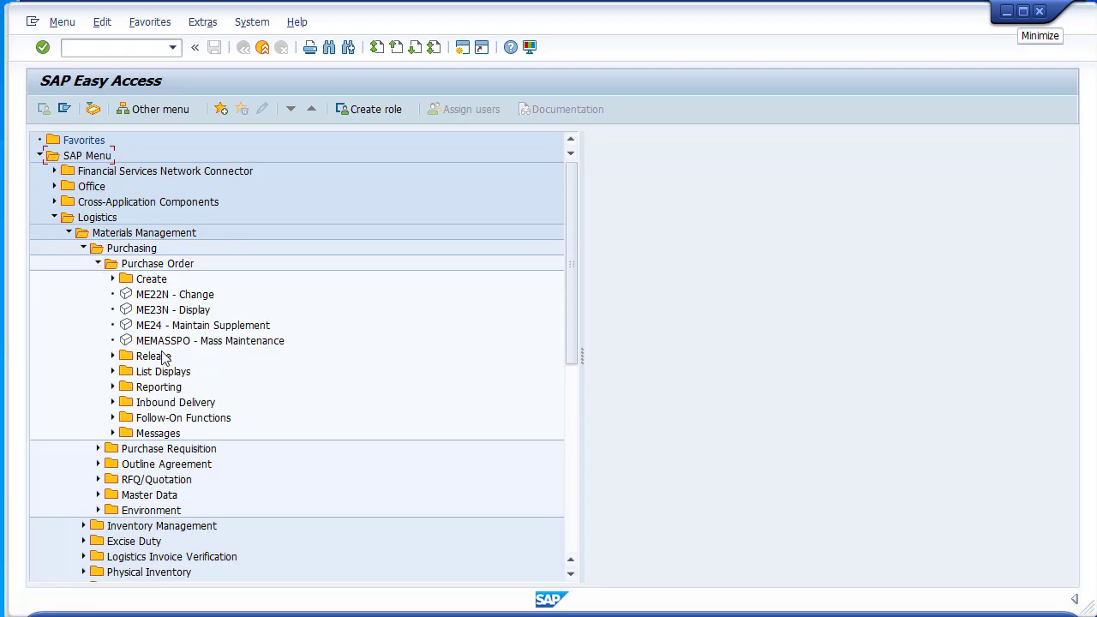
left_click(115, 432)
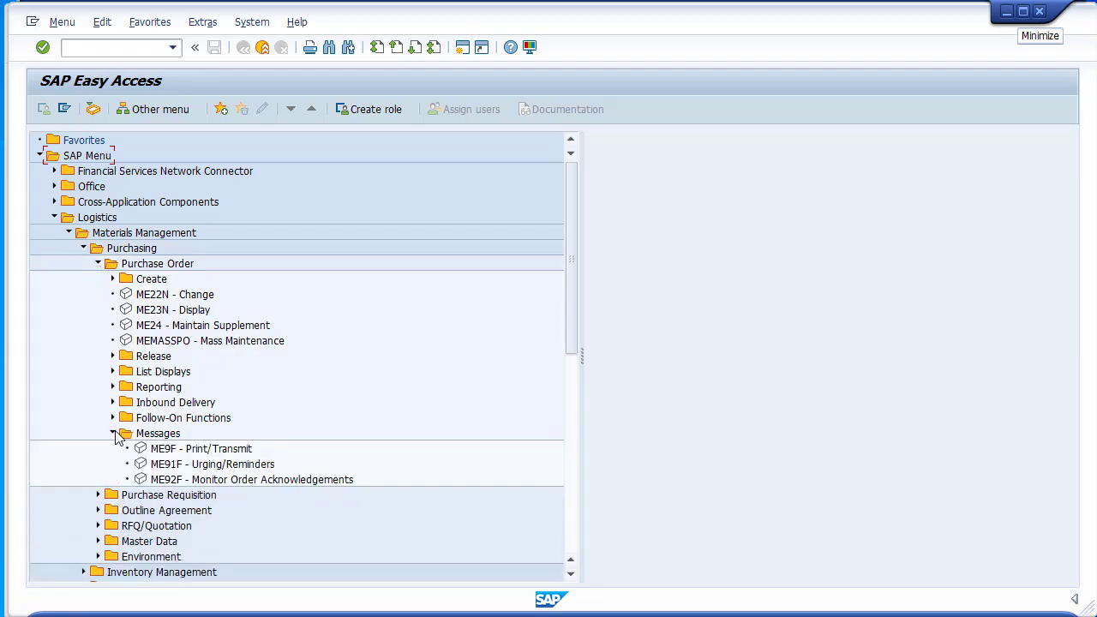
left_click(179, 454)
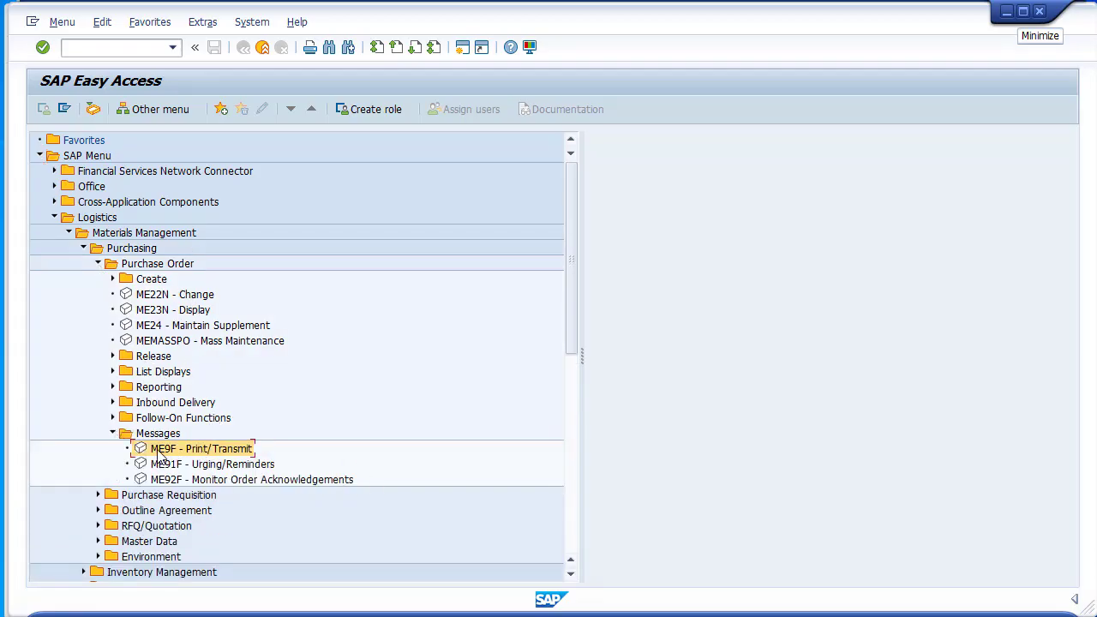
double_click(172, 454)
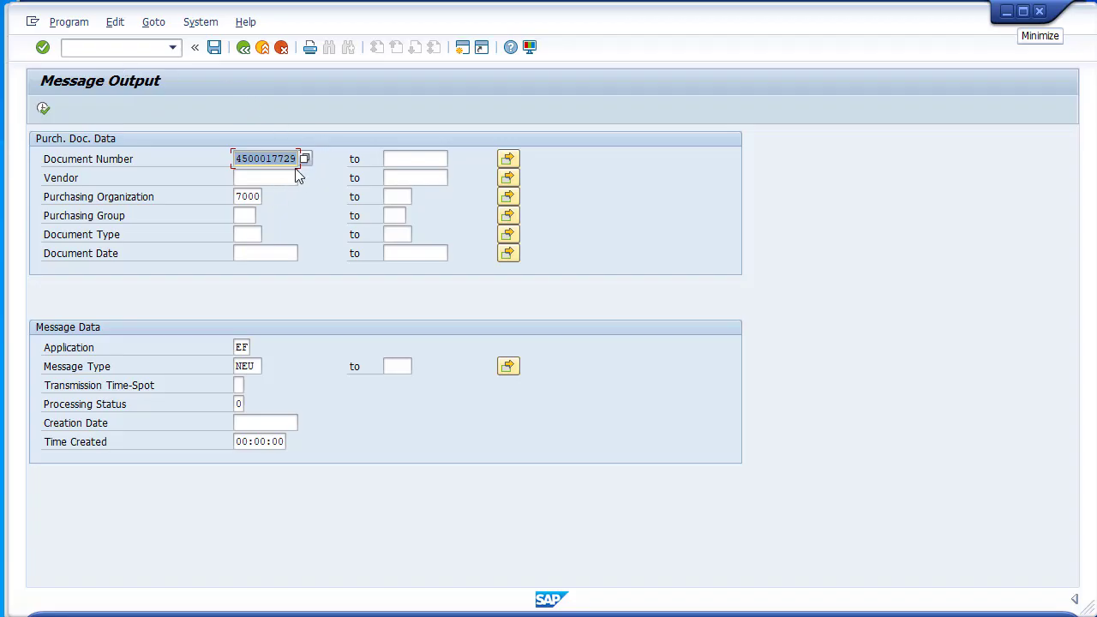
Step: List the new order's NEU message for purchasing organization 7000 and save its trial printout as a PDF named with the order number
left_click(43, 108)
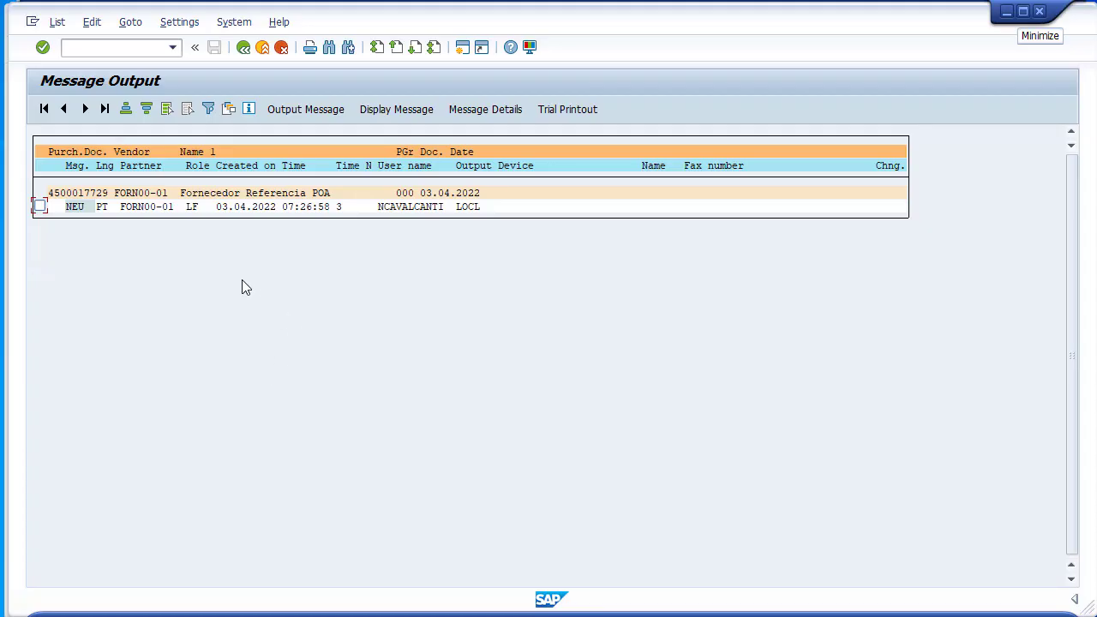
left_click(39, 207)
left_click(569, 109)
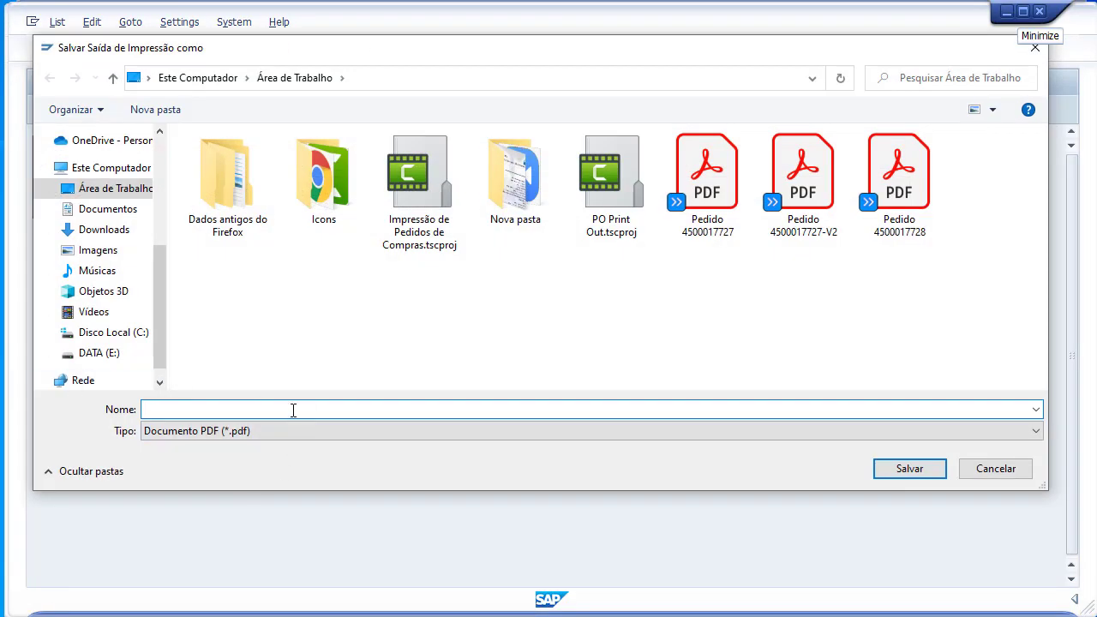
key("ctrl+v")
left_click(883, 471)
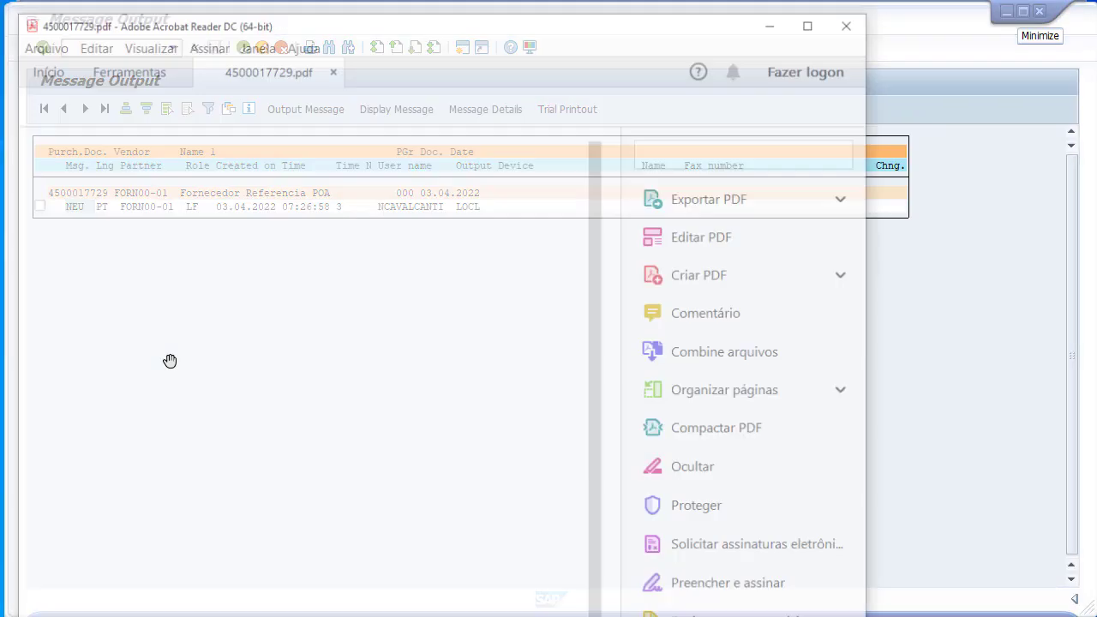
Step: Review the trial printout's order data in Adobe Acrobat Reader, close the PDF and minimize the reader
left_click(614, 481)
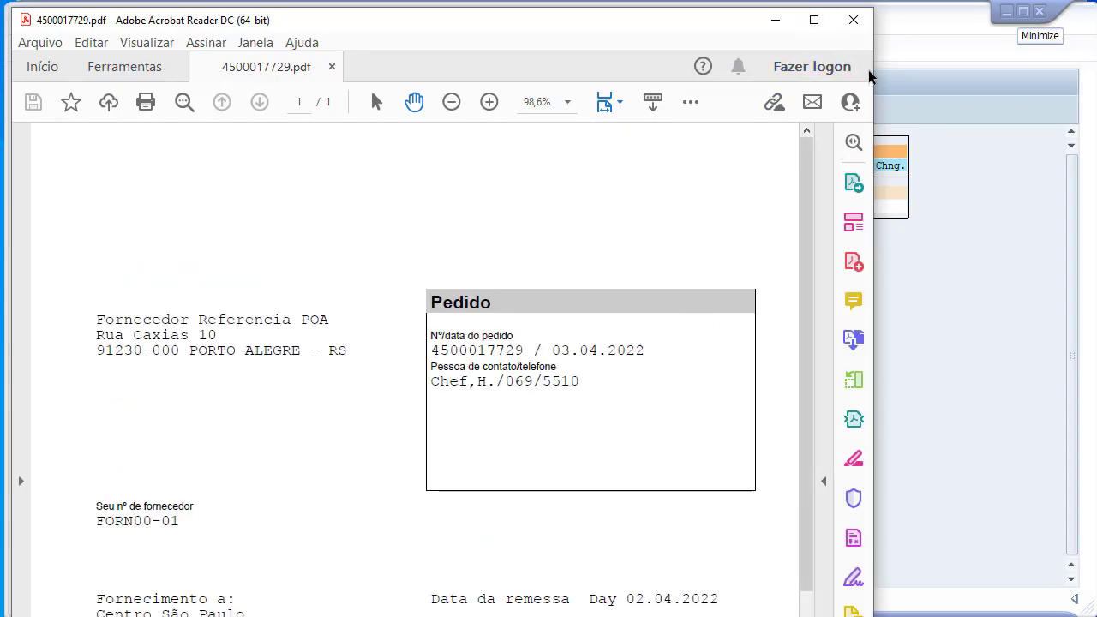
left_click_drag(874, 68, 924, 68)
scroll(612, 320, "down", 5)
scroll(577, 377, "up", 1)
scroll(567, 376, "down", 1)
scroll(557, 429, "down", 4)
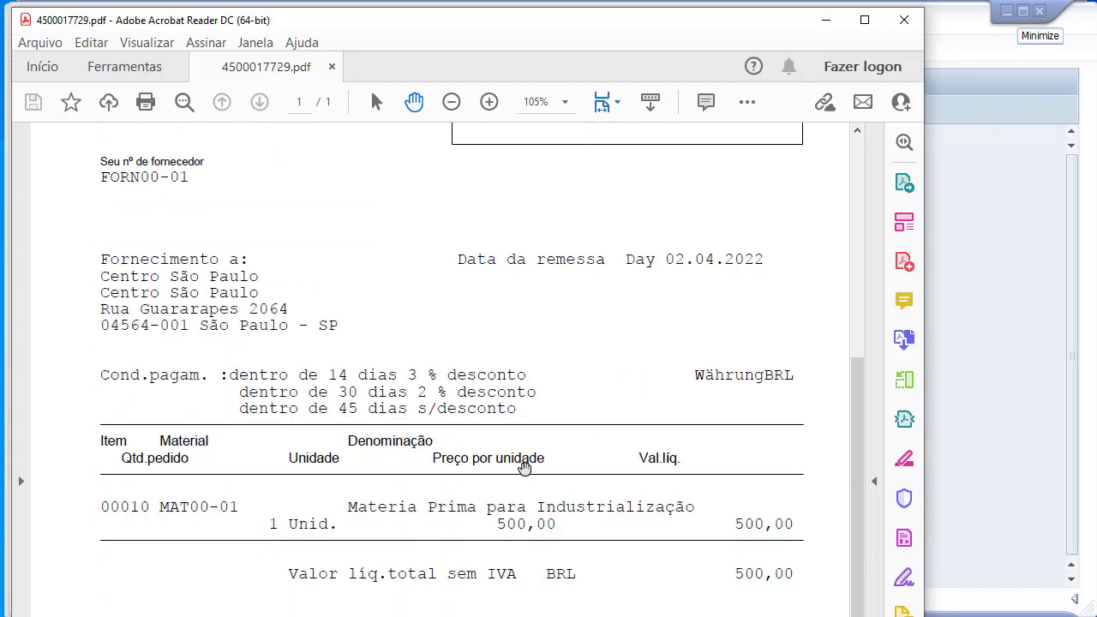
scroll(514, 471, "down", 2)
scroll(504, 474, "up", 10)
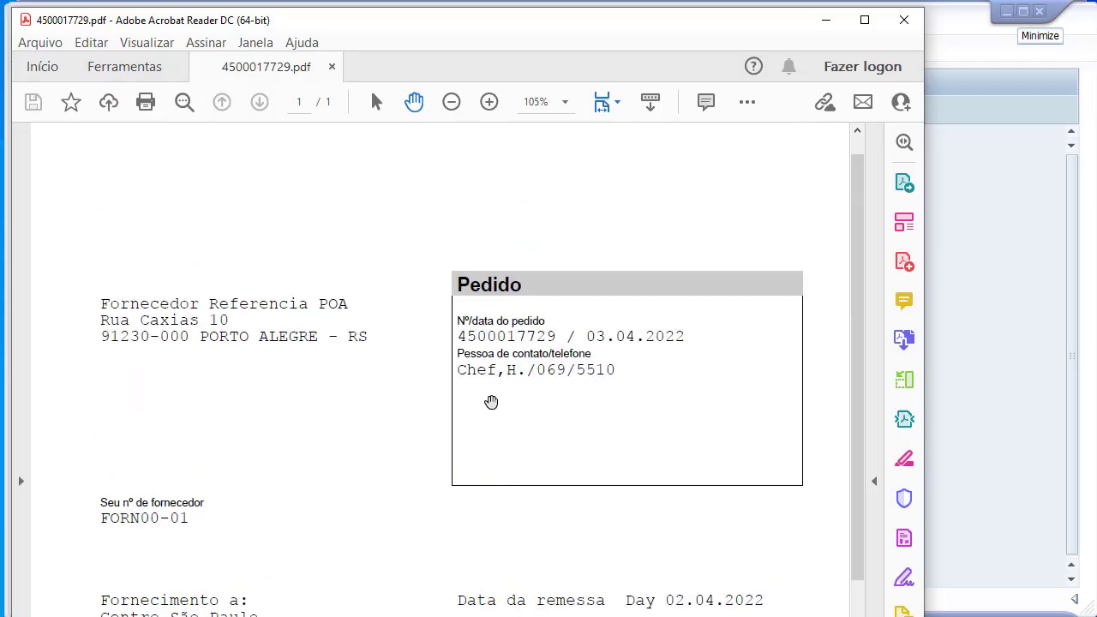
left_click(331, 67)
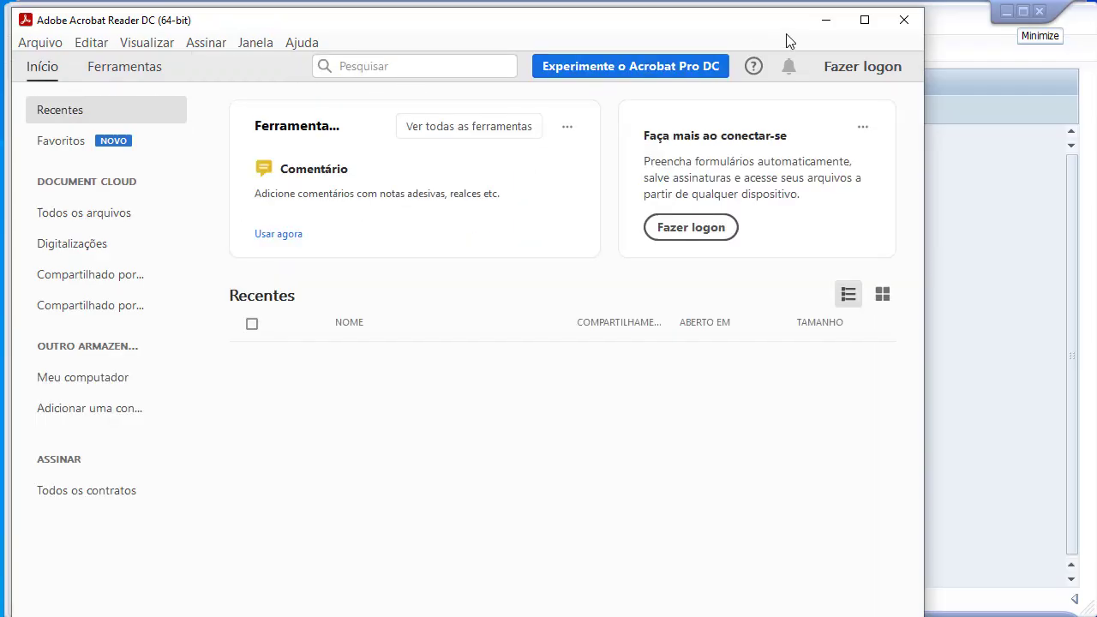
left_click(821, 24)
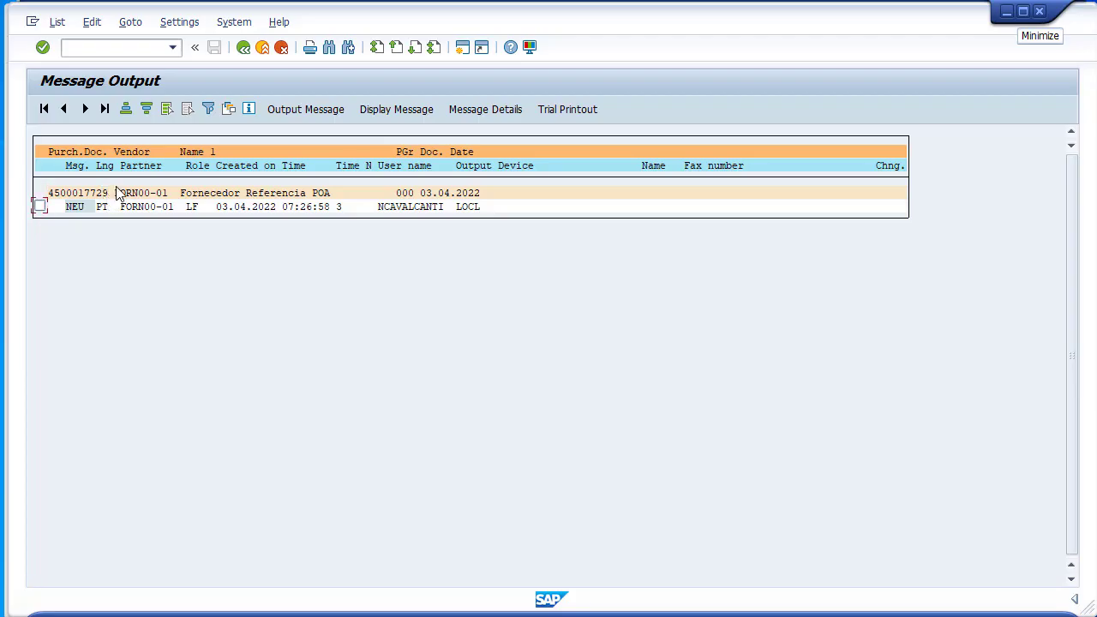
Step: Display the order with ME23N in a new session, check its NEU output status and minimize that session
left_click(128, 50)
type("/ome23n")
key("Return")
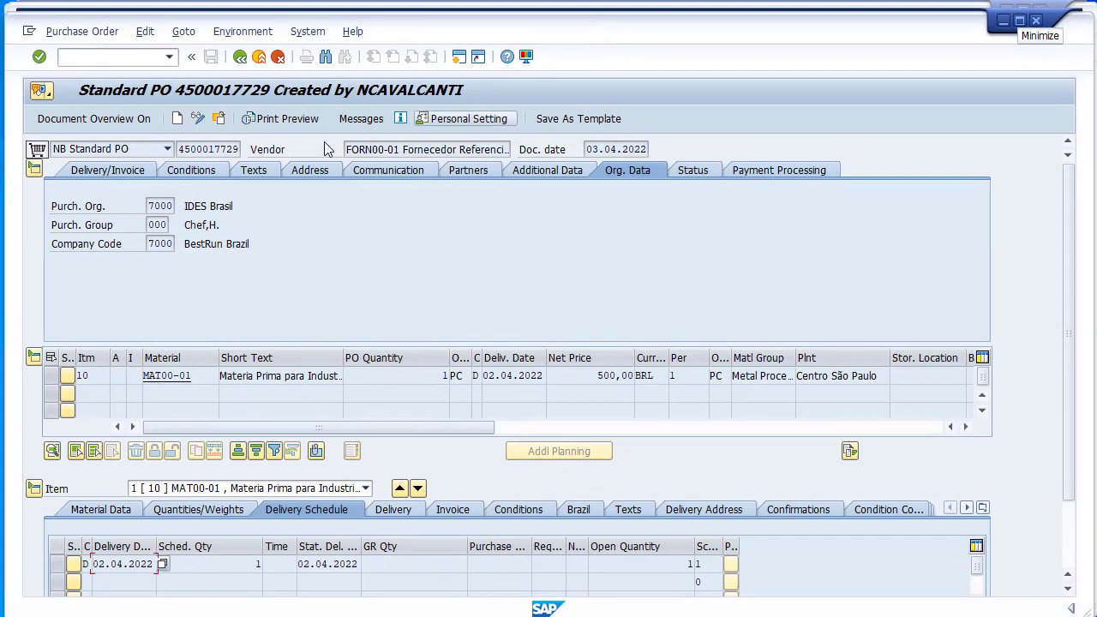
left_click(219, 118)
left_click(272, 175)
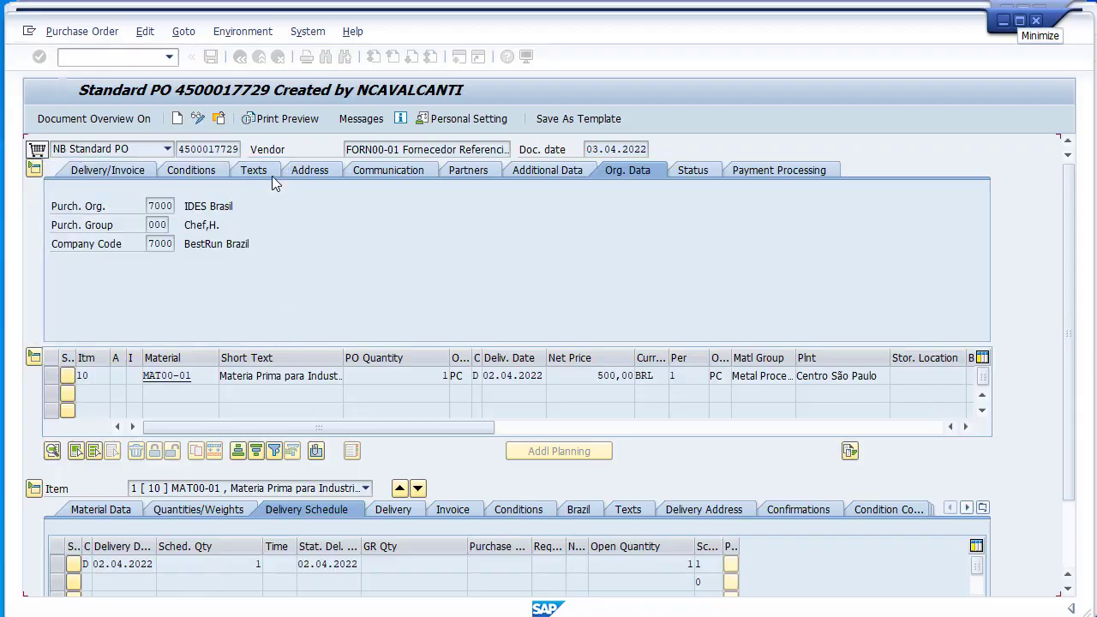
left_click(360, 119)
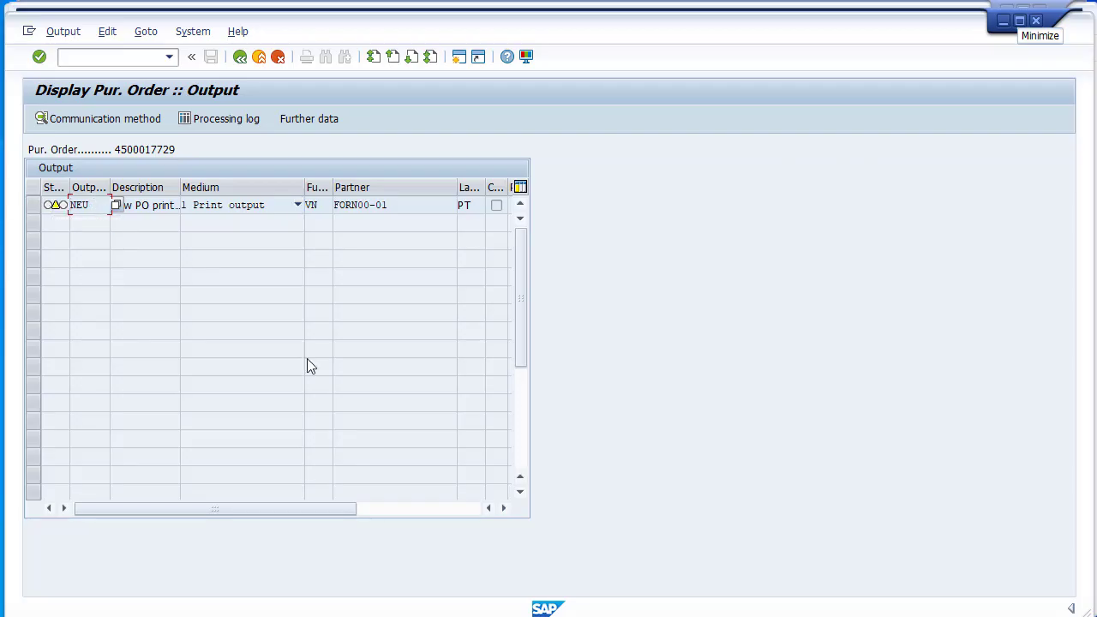
left_click(1002, 21)
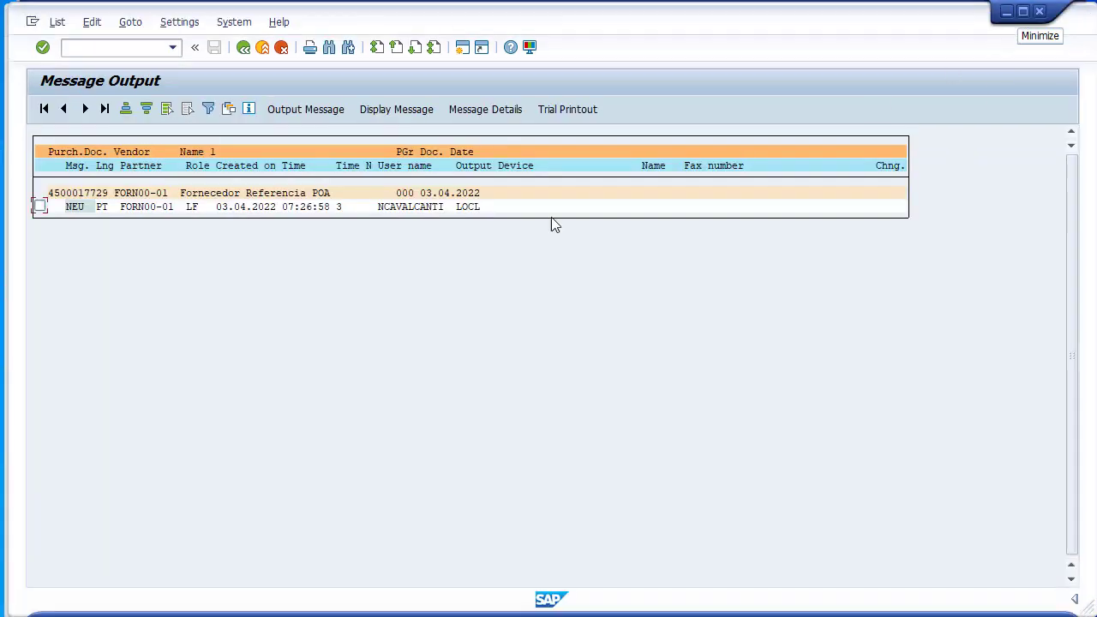
Step: Output the order's NEU message and save it as a PDF named with the order number followed by 0-V2
left_click(39, 205)
left_click(301, 110)
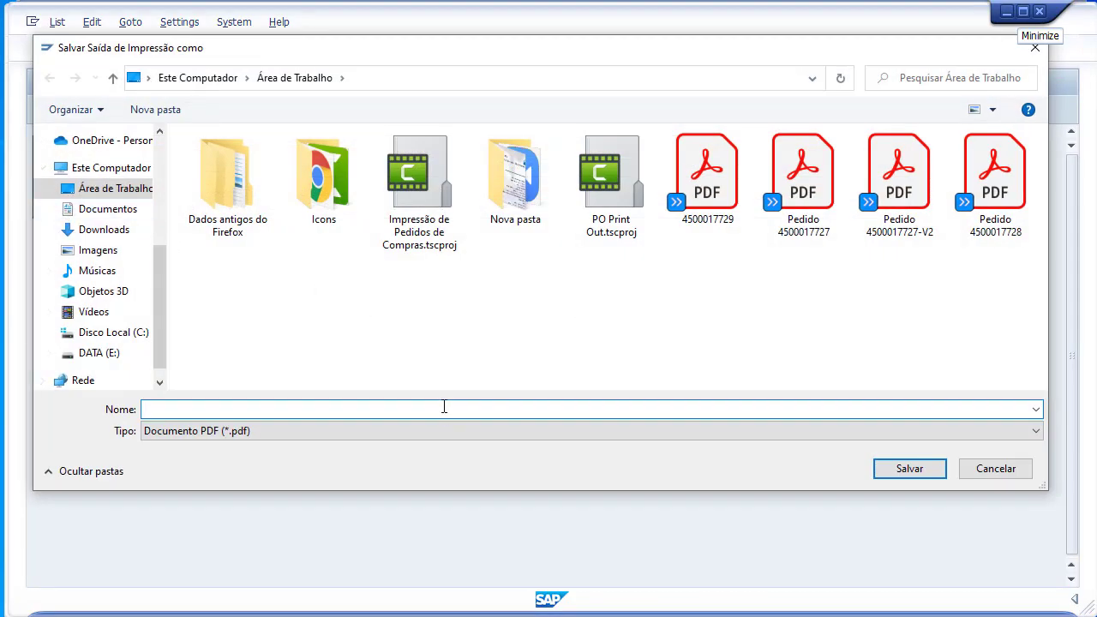
key("ctrl+v")
type("0-V2")
left_click(893, 471)
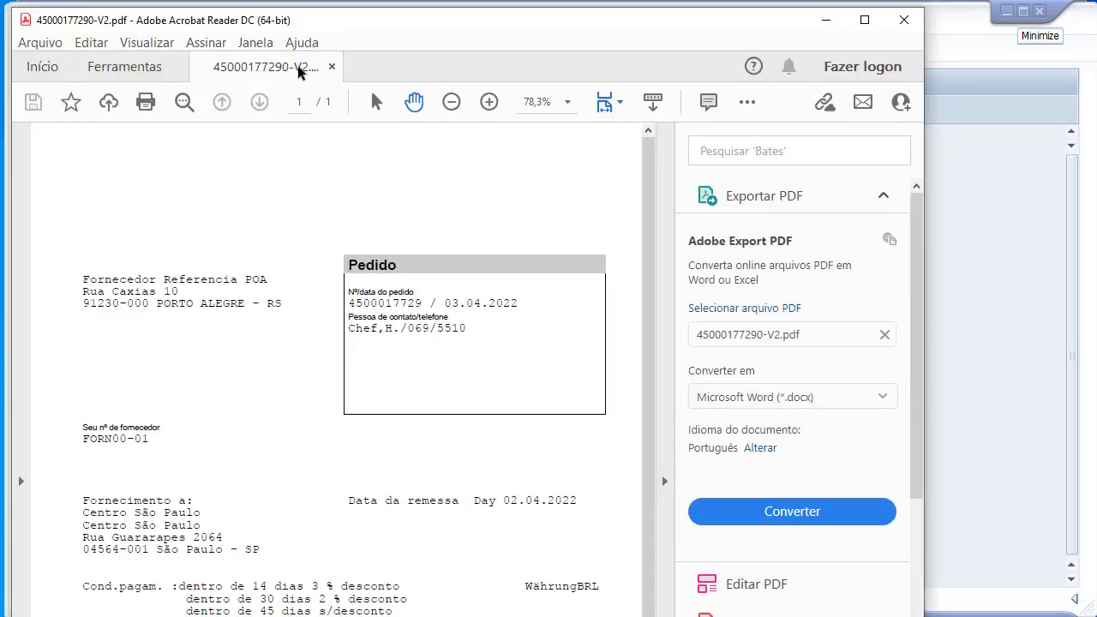
Step: Examine the vendor, delivery, payment terms and item details in the final purchase order PDF
scroll(326, 441, "down", 4)
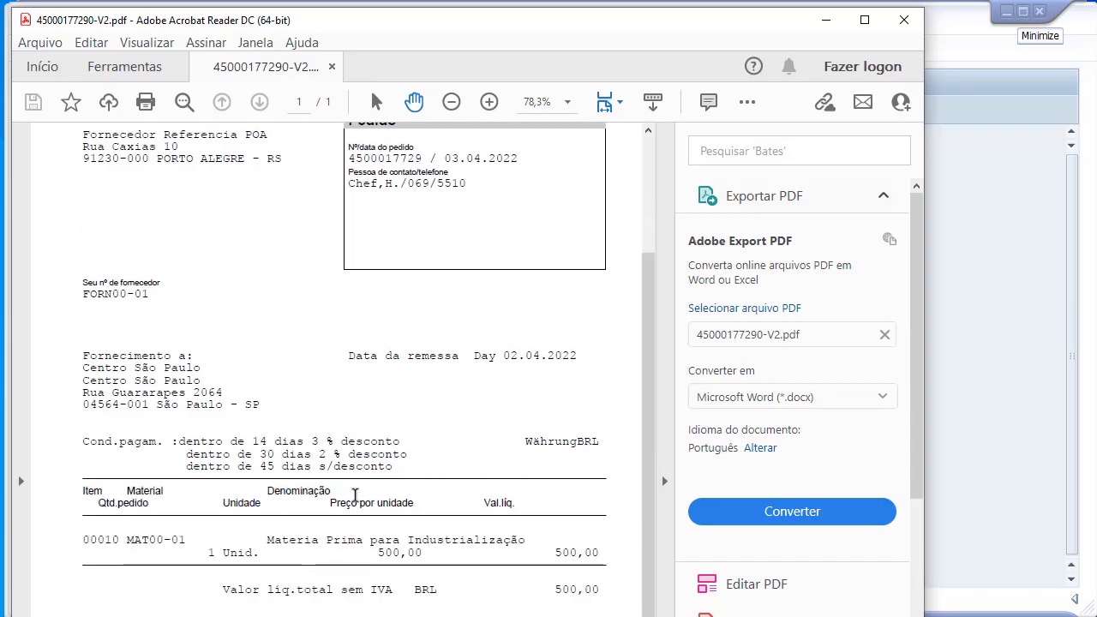
scroll(370, 511, "up", 4)
scroll(369, 510, "down", 4)
scroll(378, 503, "up", 4)
scroll(378, 503, "down", 3)
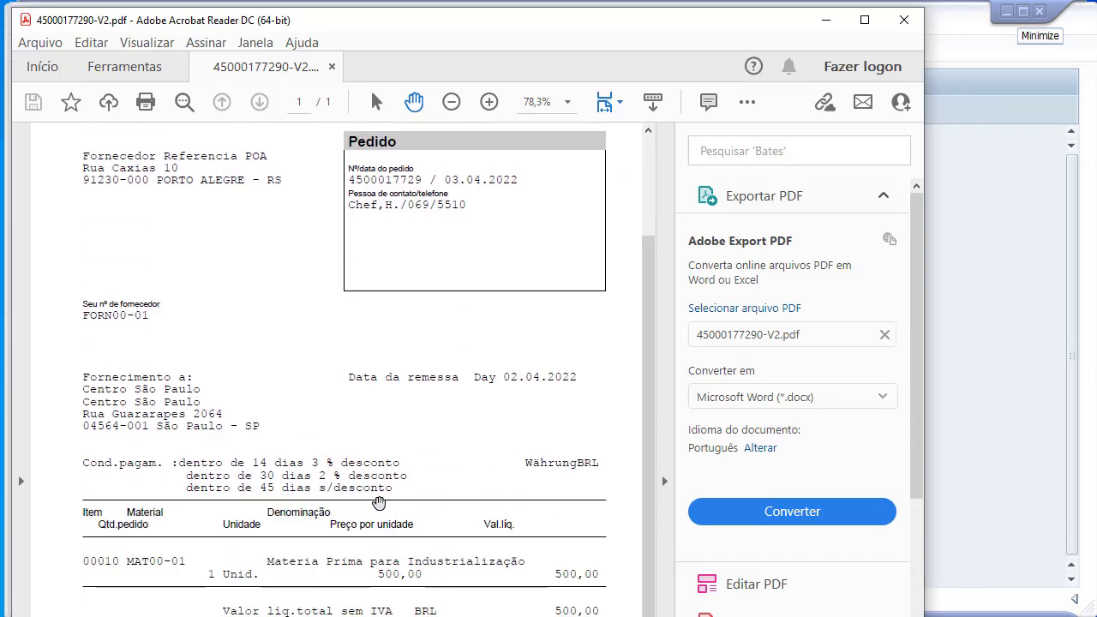
Step: Minimize the PDF reader and the message output session, reload the purchase order and check its NEU output status
left_click(825, 20)
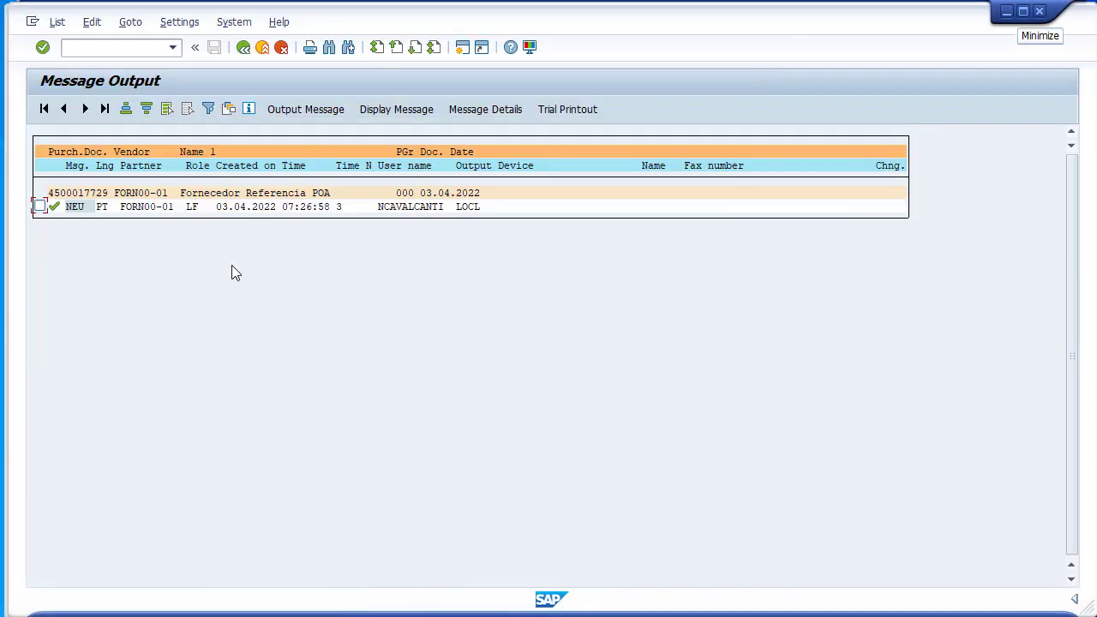
left_click(1006, 12)
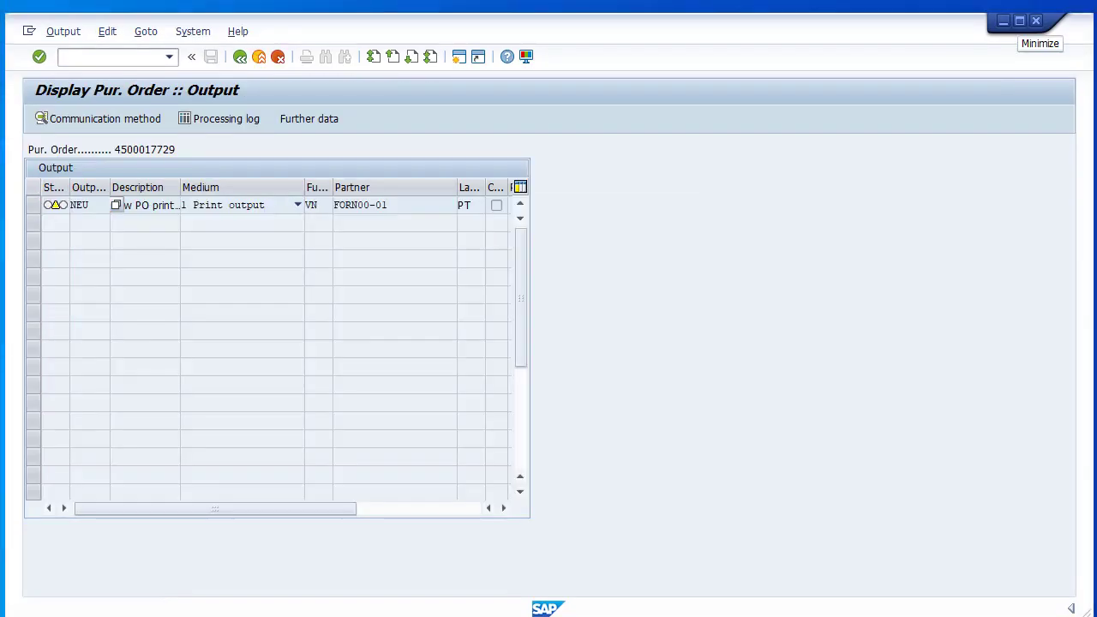
left_click(240, 56)
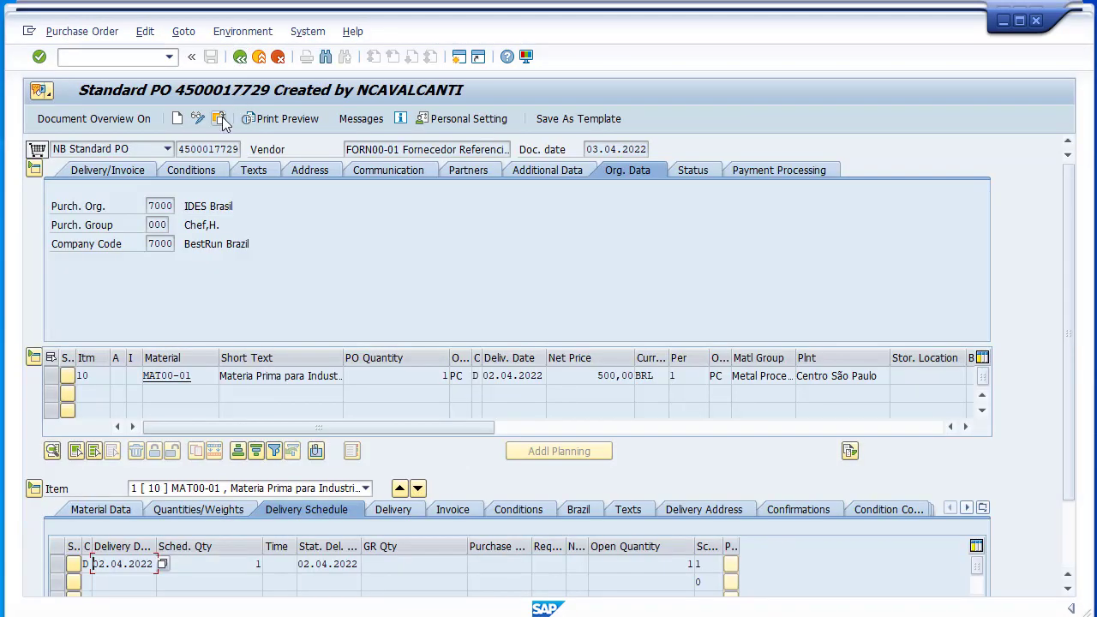
left_click(219, 120)
key("Return")
left_click(361, 119)
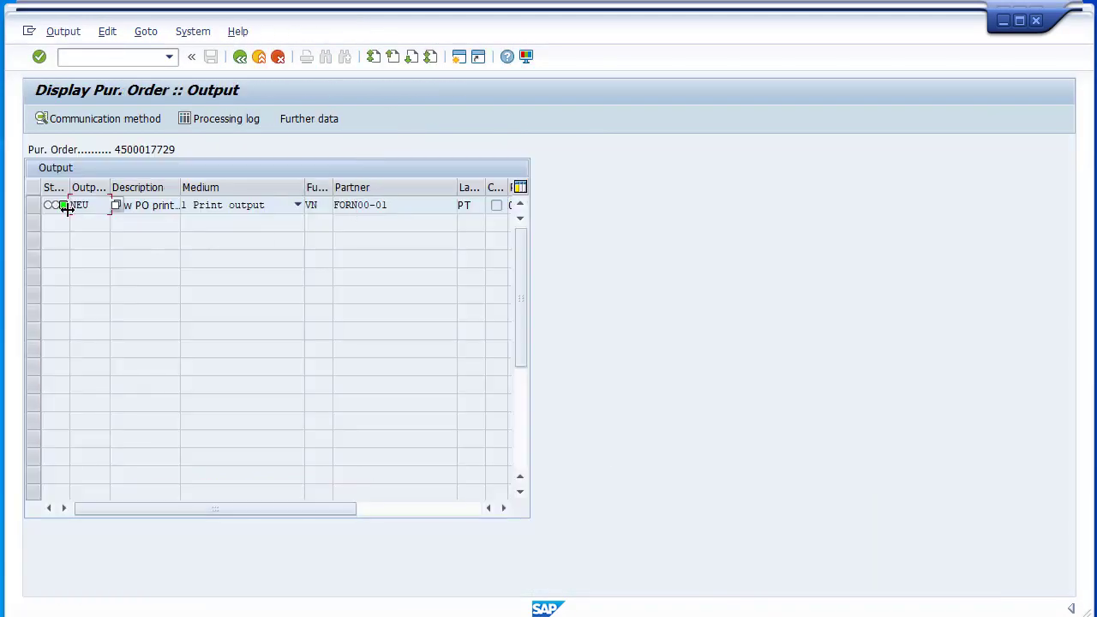
mouse_move(65, 211)
left_click(240, 56)
Step: Repeat the NEU output in the purchase order's change mode and leave the order without saving
left_click(200, 120)
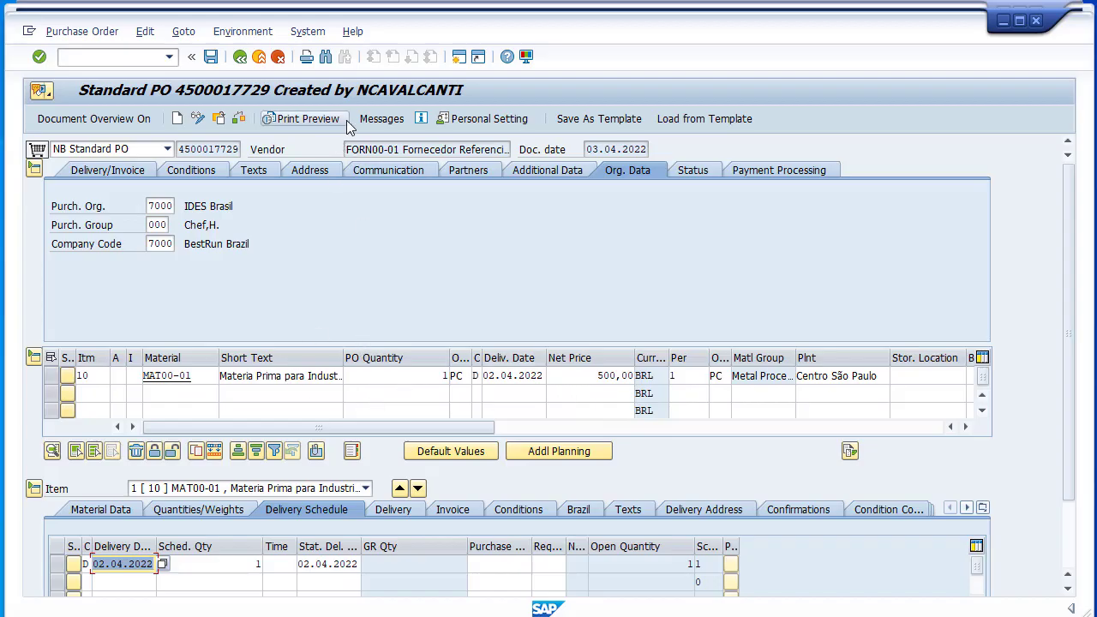
left_click(373, 121)
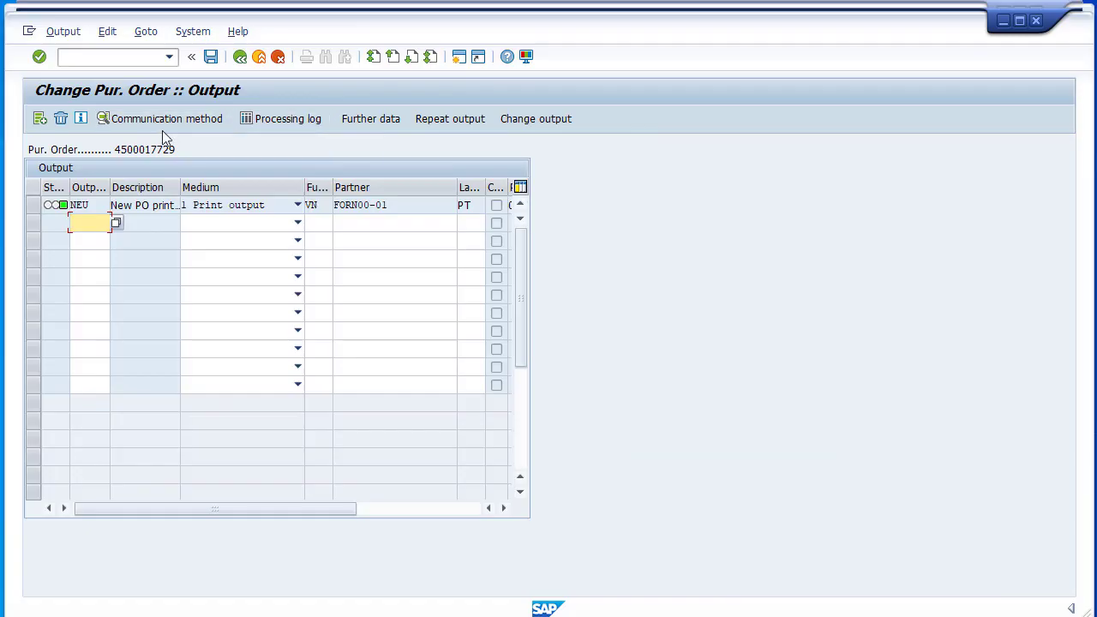
left_click(35, 204)
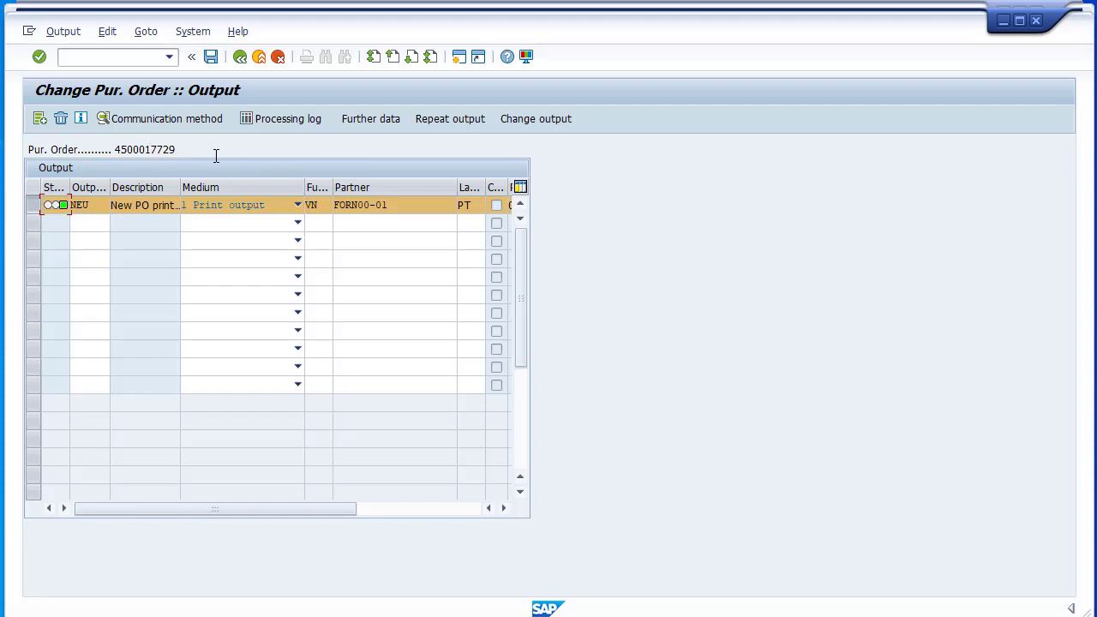
left_click(448, 119)
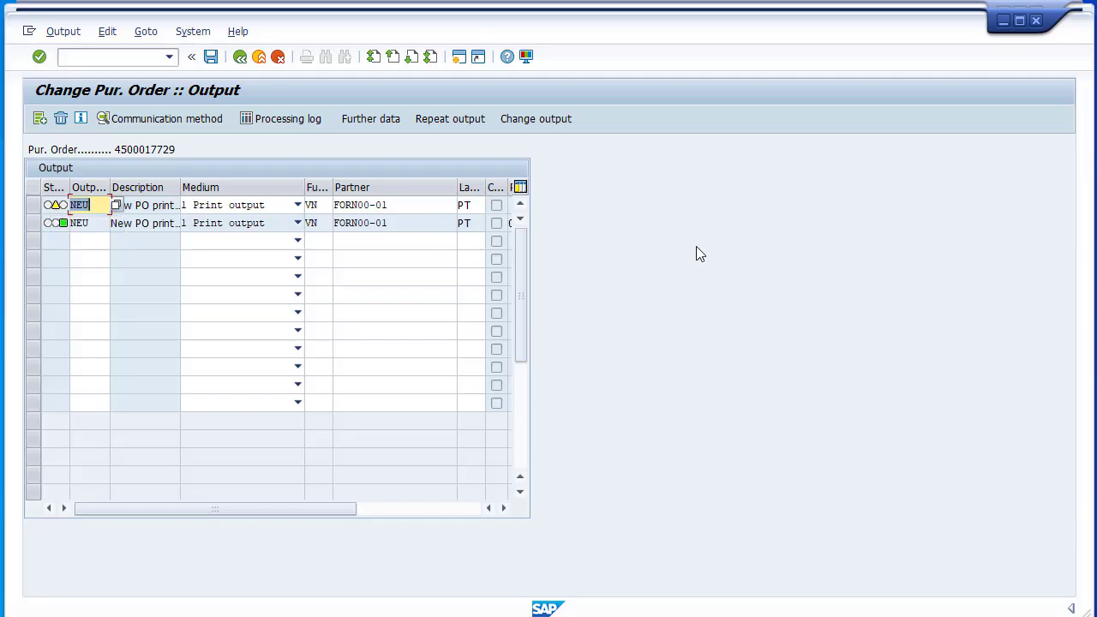
left_click(240, 56)
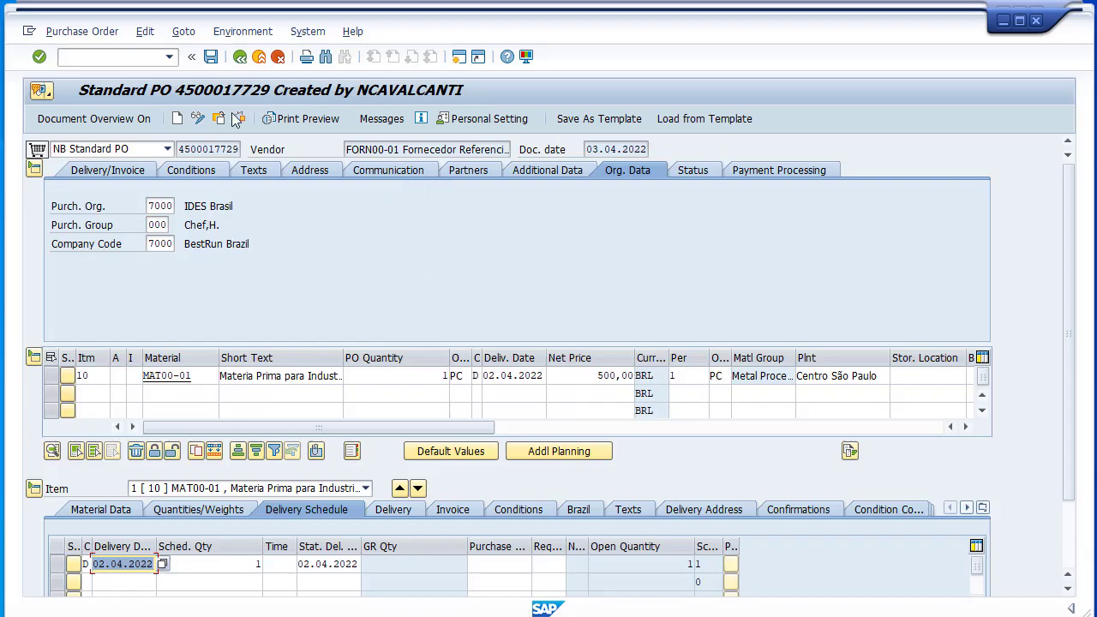
left_click(240, 56)
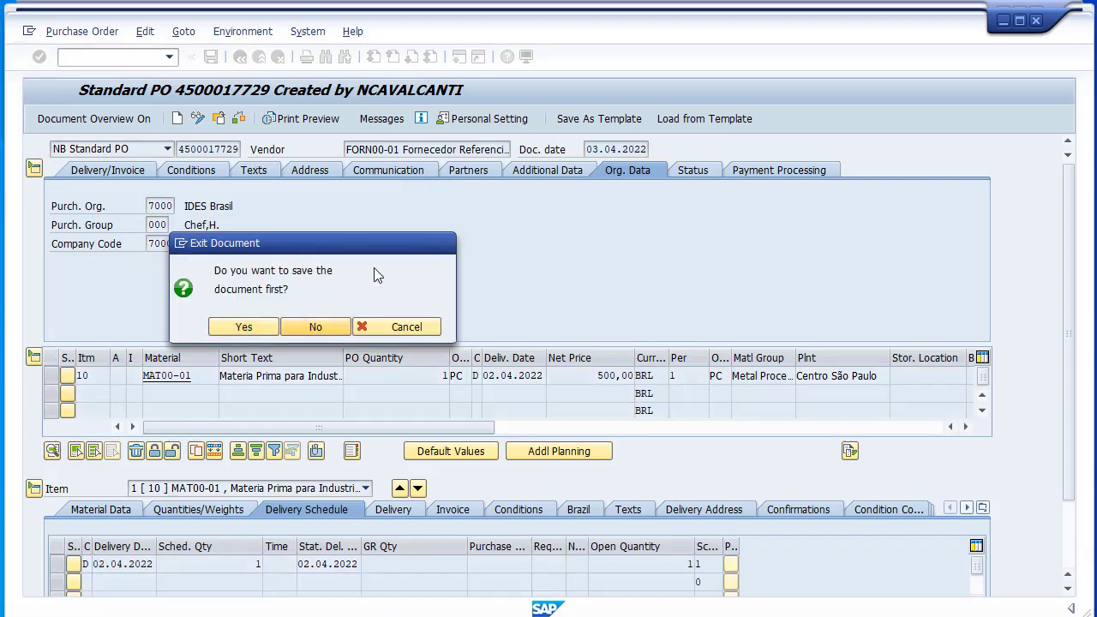
left_click(315, 326)
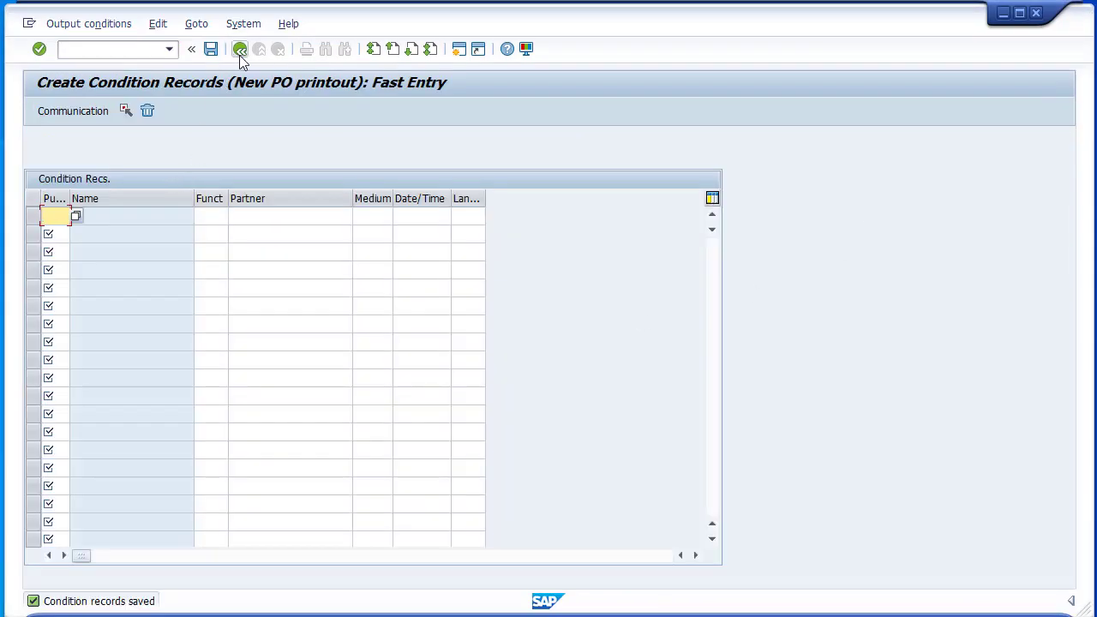
Step: Switch from creating to changing NEU condition records and display the record for purchasing organization 7000
left_click(239, 49)
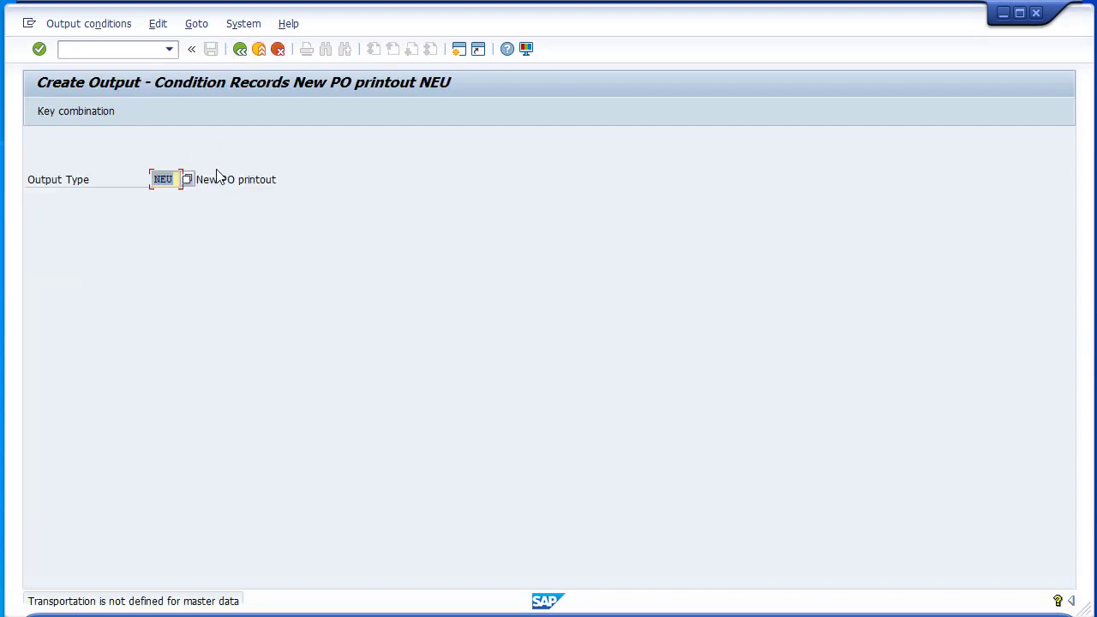
left_click(82, 24)
left_click(118, 83)
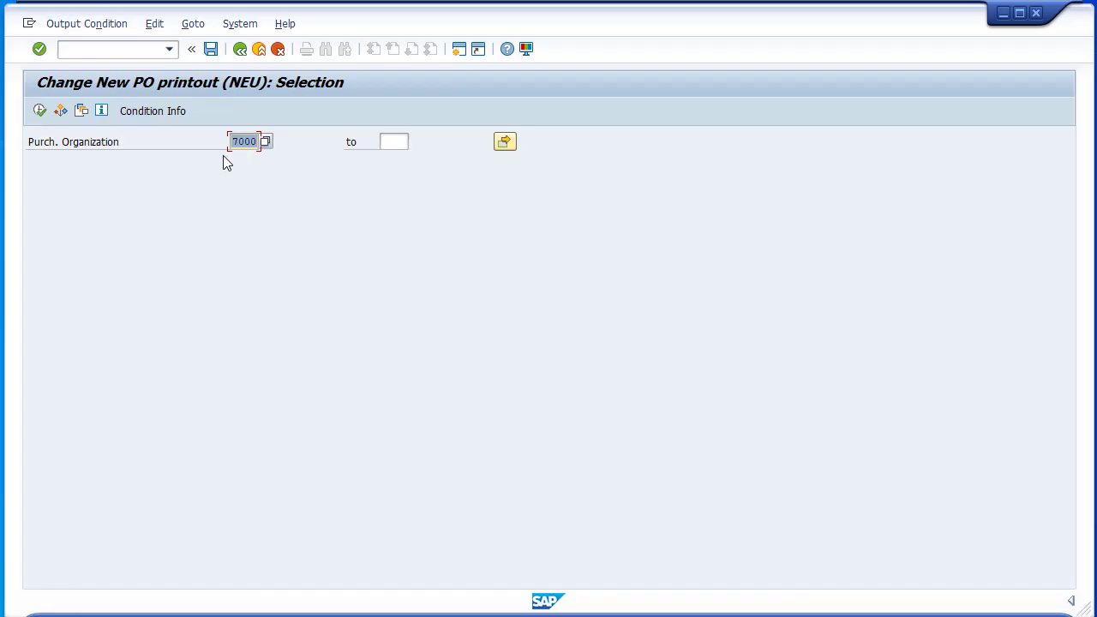
left_click(40, 113)
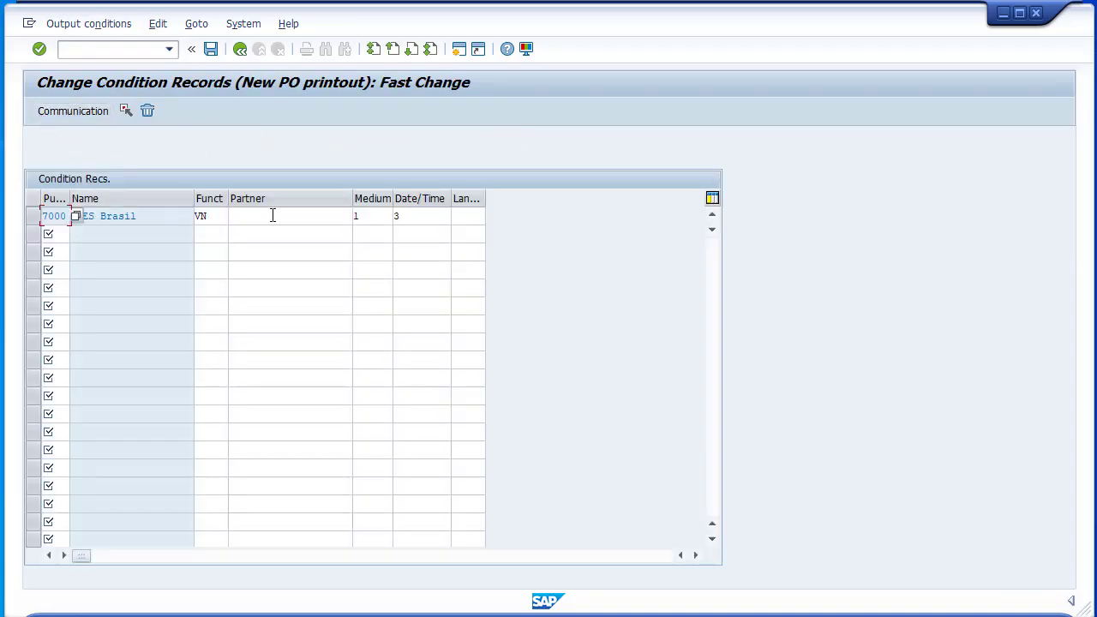
Step: Set the condition record's dispatch time to 4, Send immediately (when saving the application), save the record and close the session
left_click(423, 222)
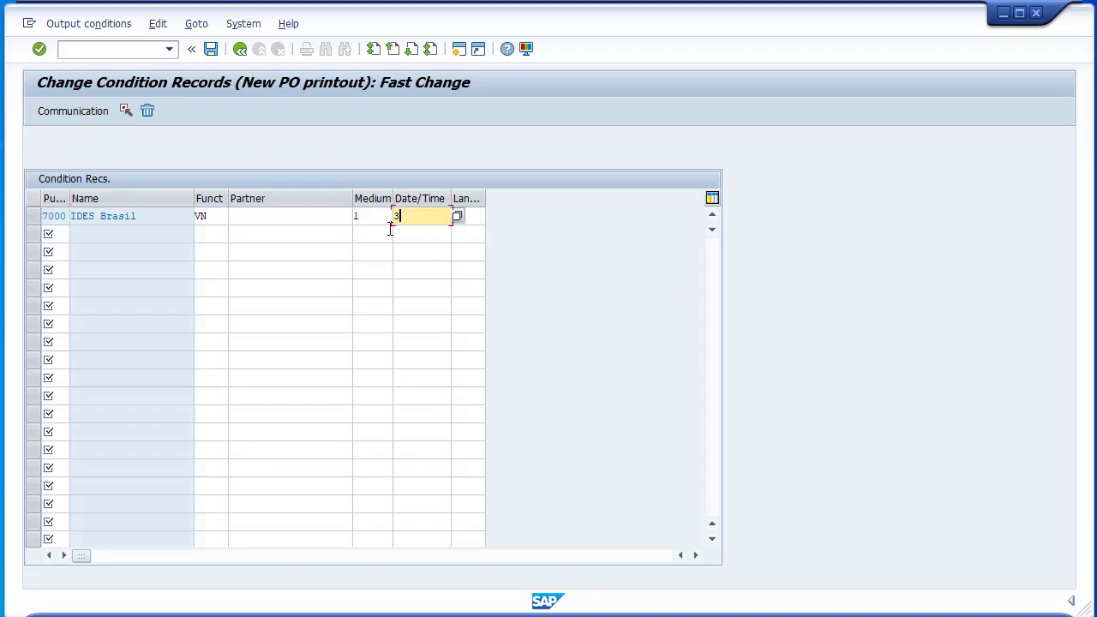
left_click(464, 215)
left_click(446, 215)
left_click(454, 216)
left_click(97, 247)
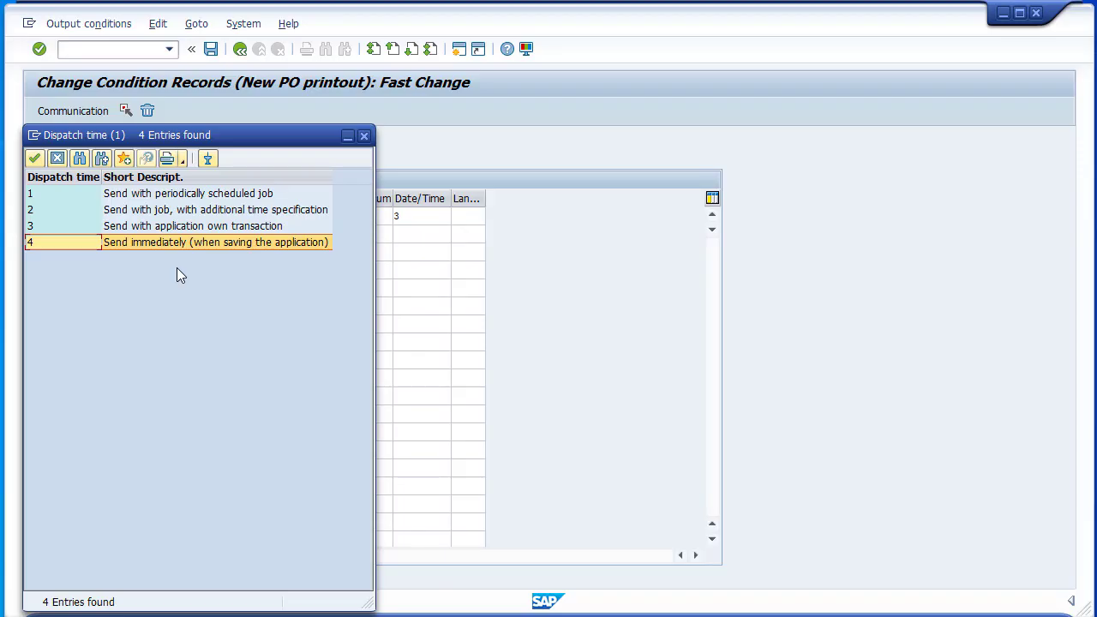
left_click(35, 158)
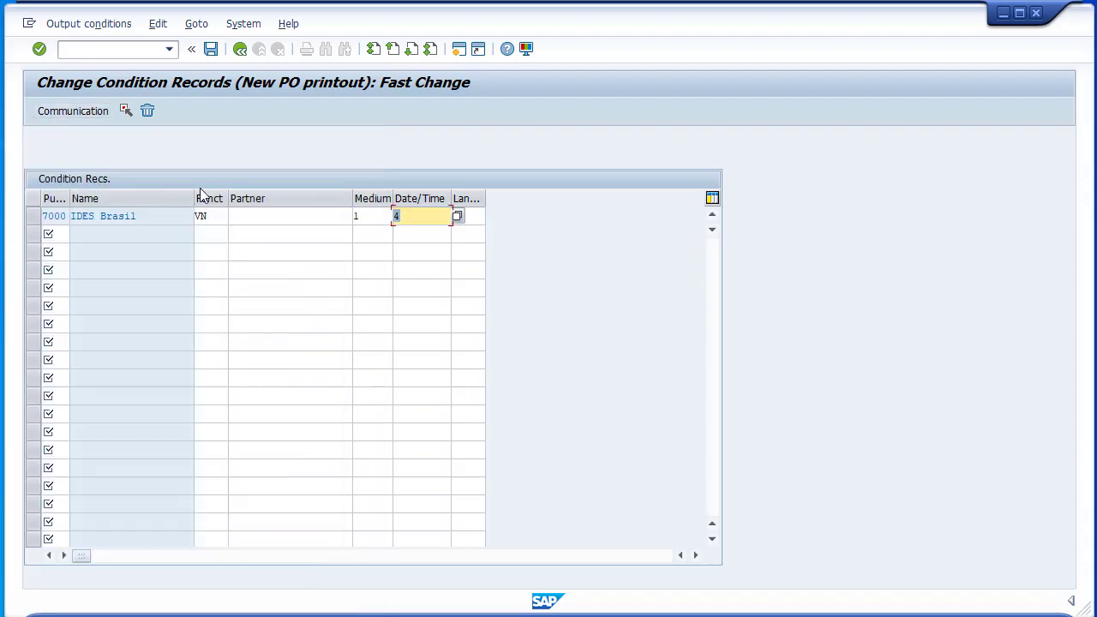
left_click(214, 51)
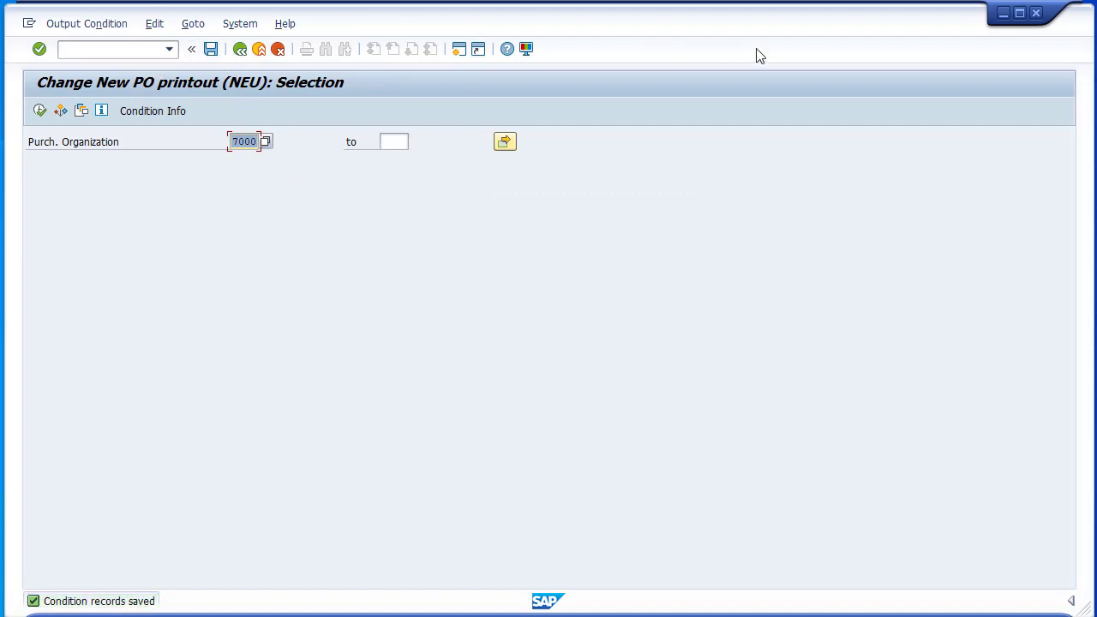
left_click(1036, 14)
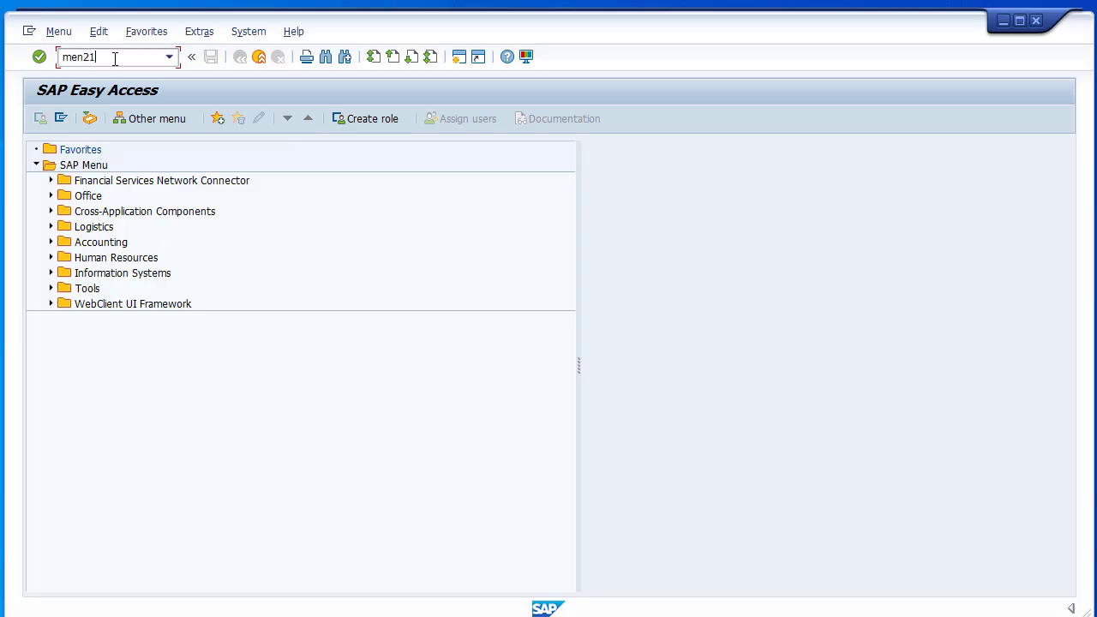
Step: Start a new purchase order with ME21N and copy the previous order into it using the purchase orders document overview
key("Return")
type("me21n")
key("Return")
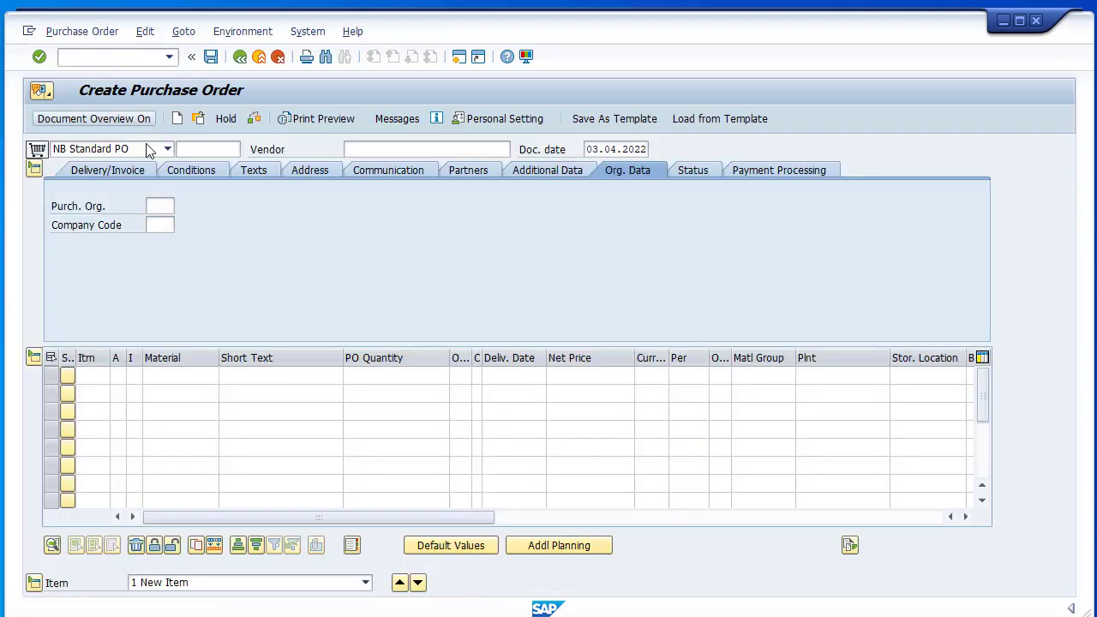
left_click(128, 120)
left_click(41, 228)
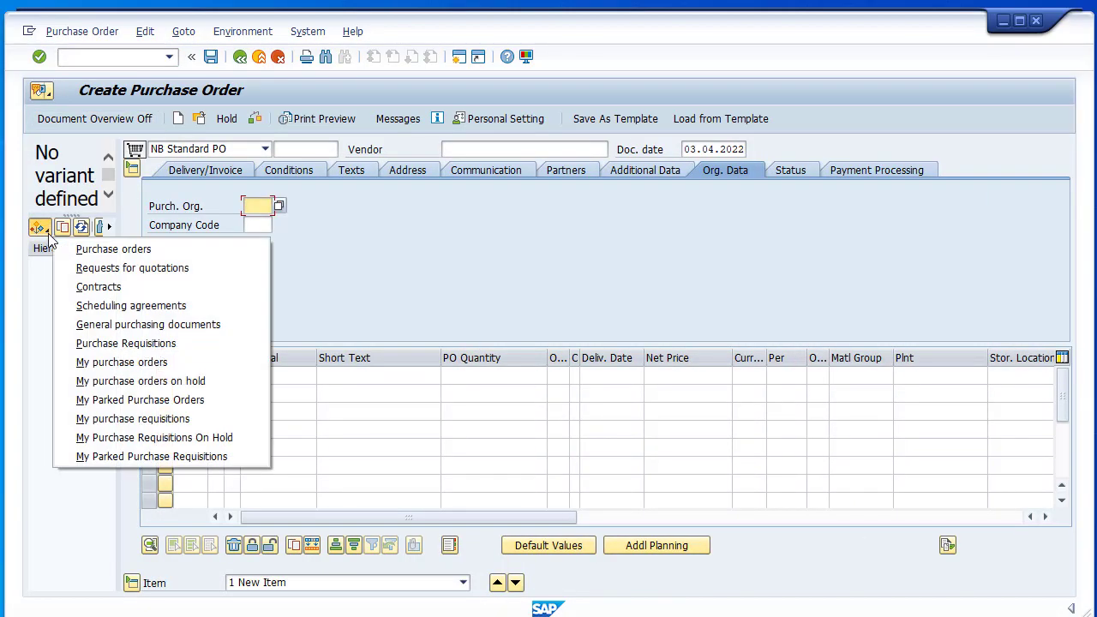
left_click(75, 249)
left_click(39, 117)
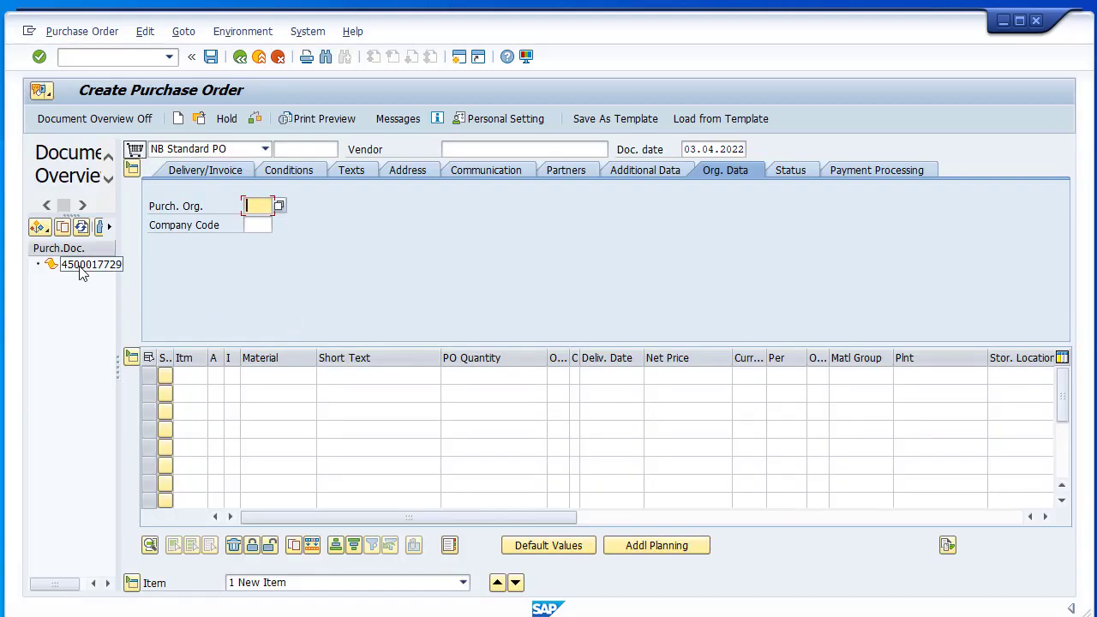
left_click(81, 265)
left_click(63, 226)
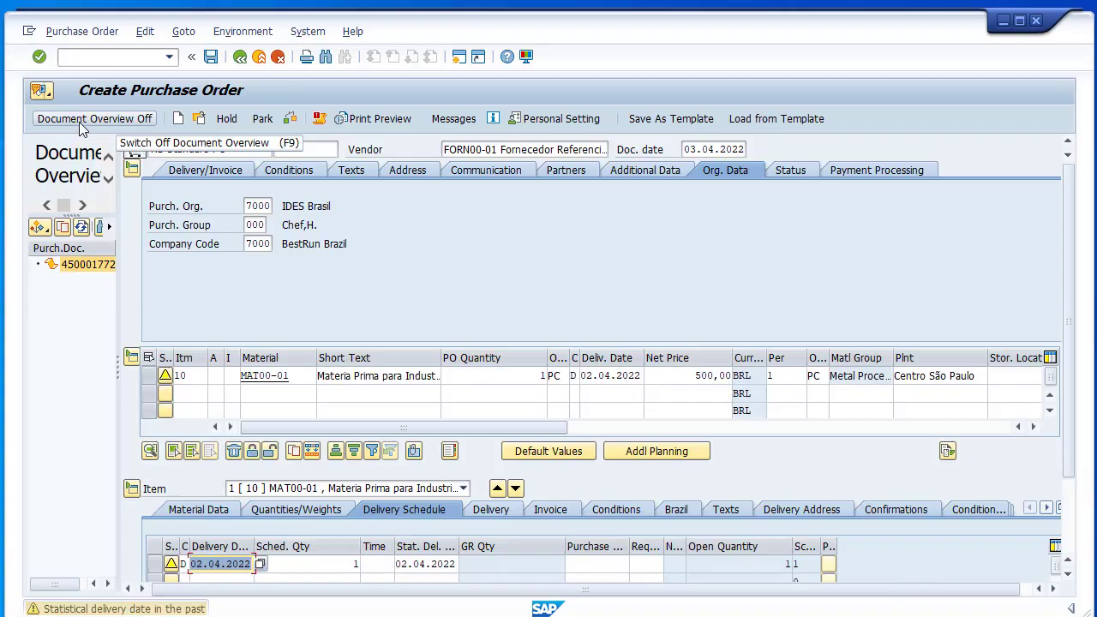
left_click(79, 121)
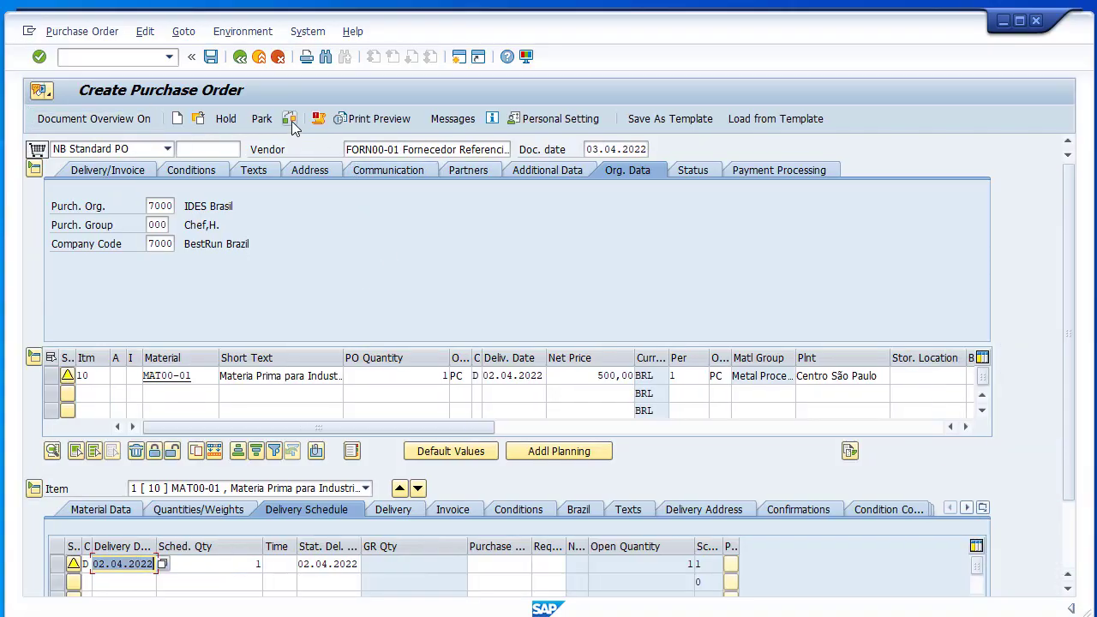
Step: Review the communication method and dispatch time of the new order's NEU output, and return to the order
left_click(446, 120)
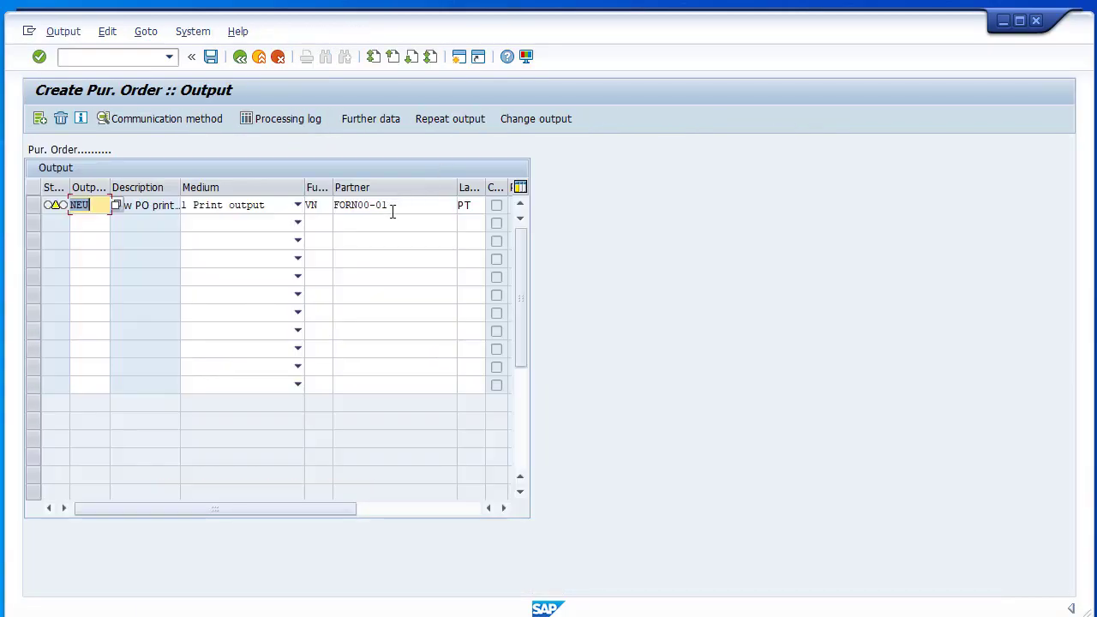
left_click(33, 206)
left_click(157, 125)
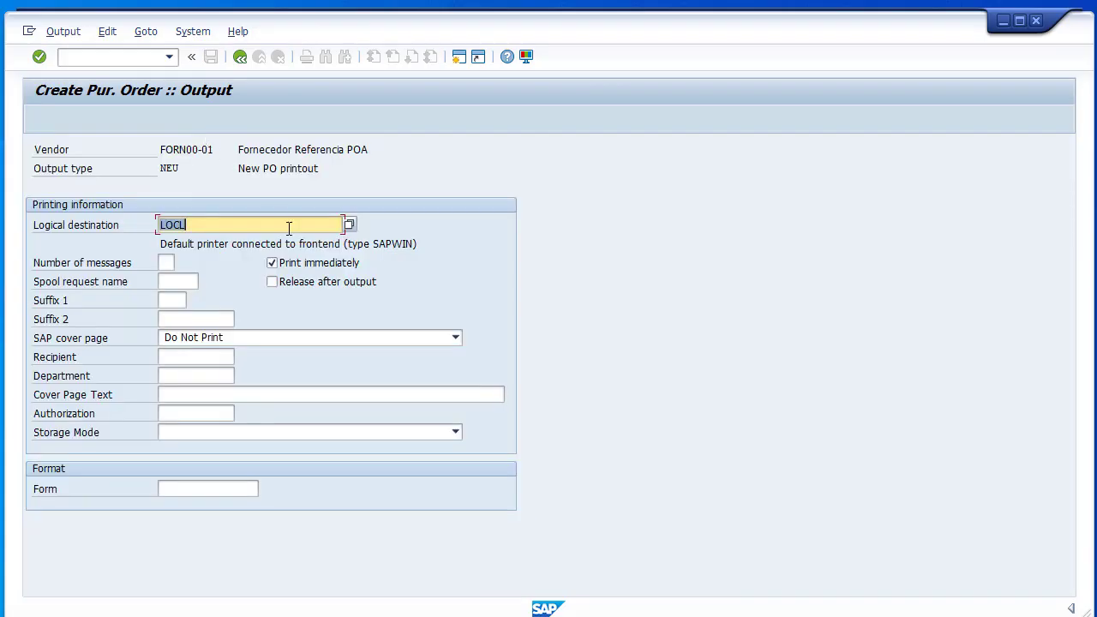
left_click(239, 61)
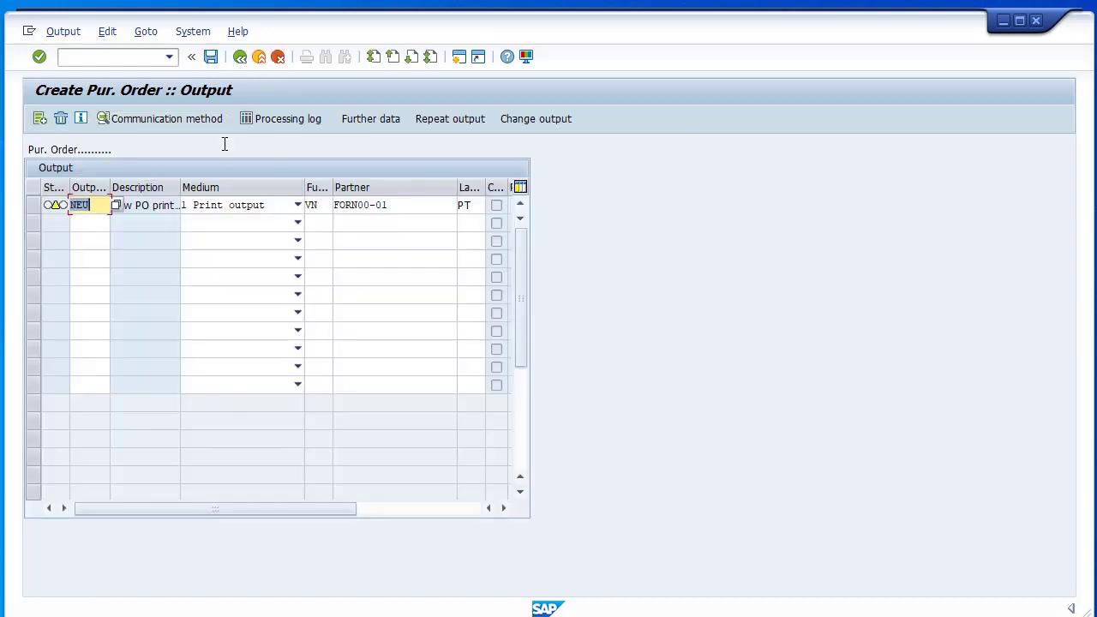
left_click(377, 125)
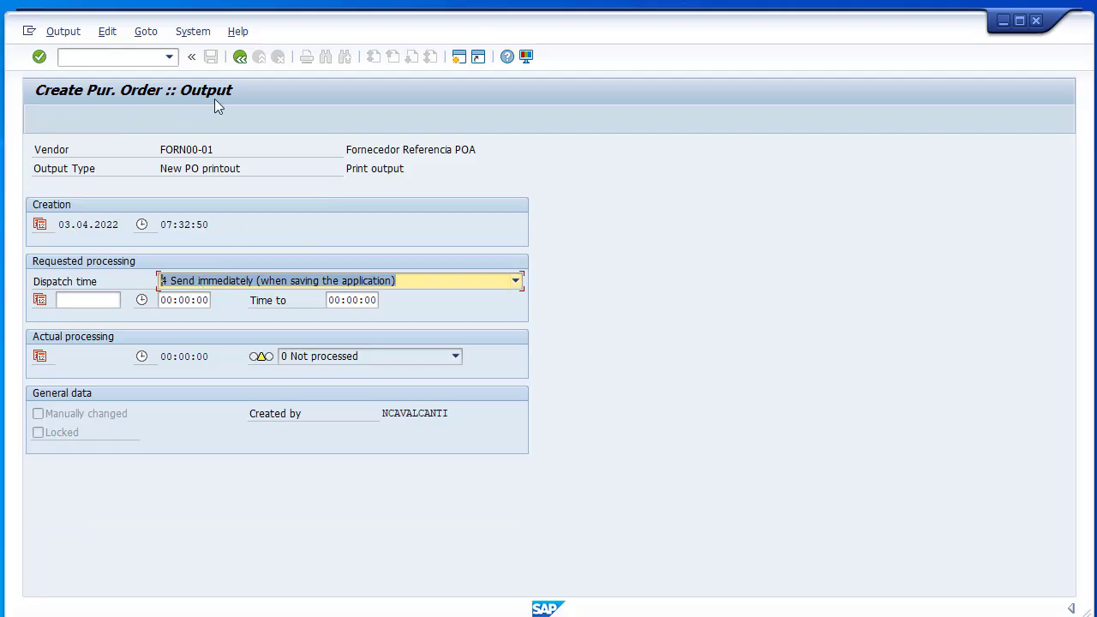
left_click(239, 57)
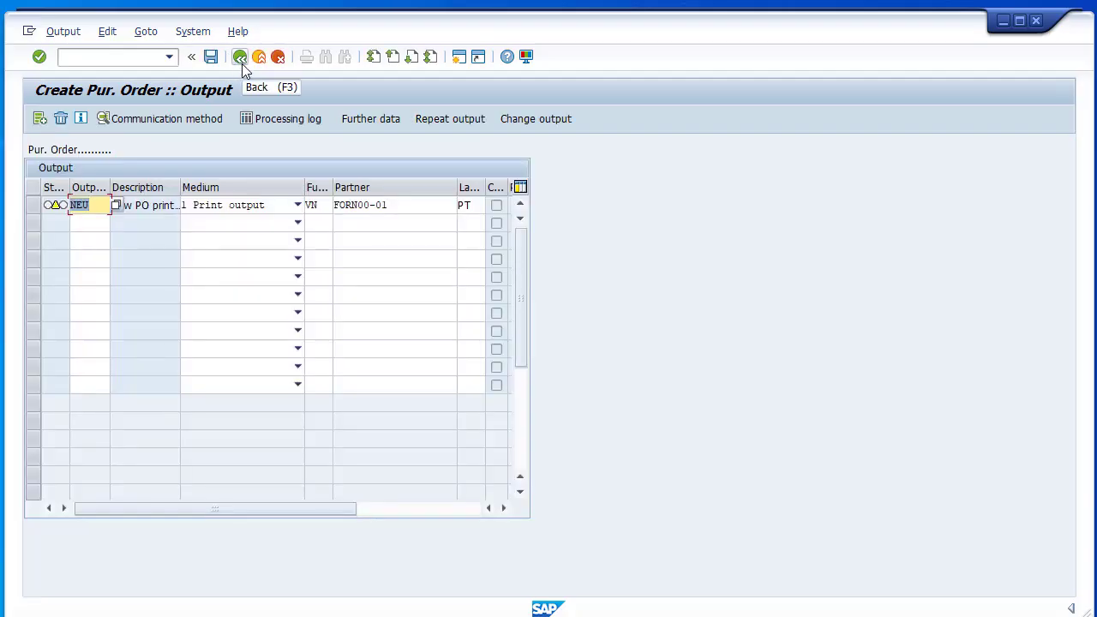
left_click(241, 63)
Step: Check and save the new purchase order, and save its automatic printout as a PDF named with the new order number
left_click(289, 118)
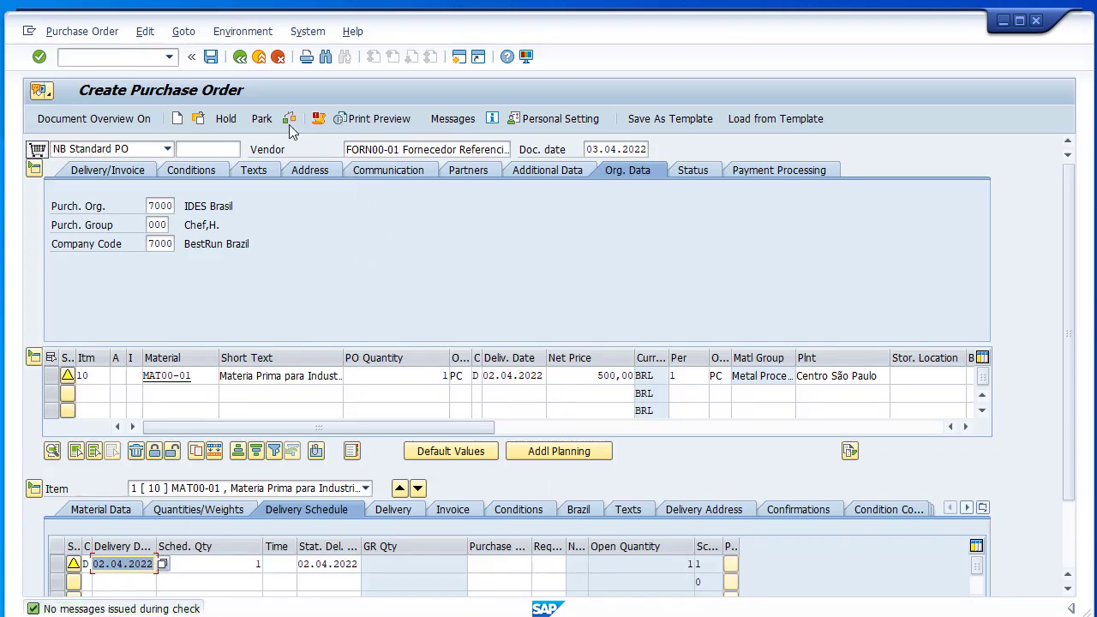
left_click(211, 58)
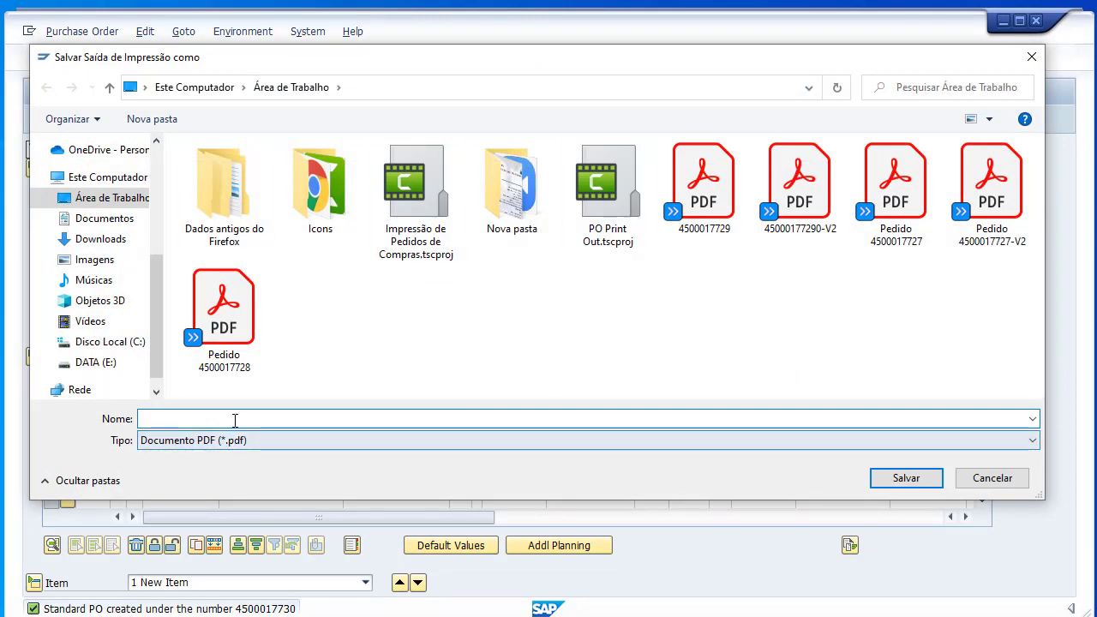
type("4500017729")
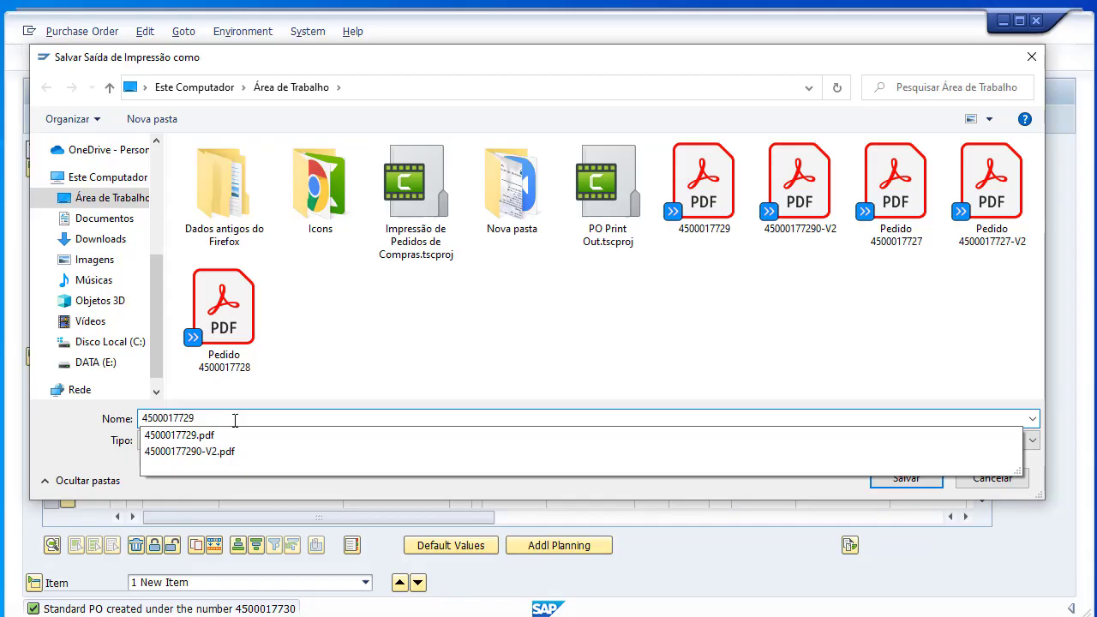
type("30")
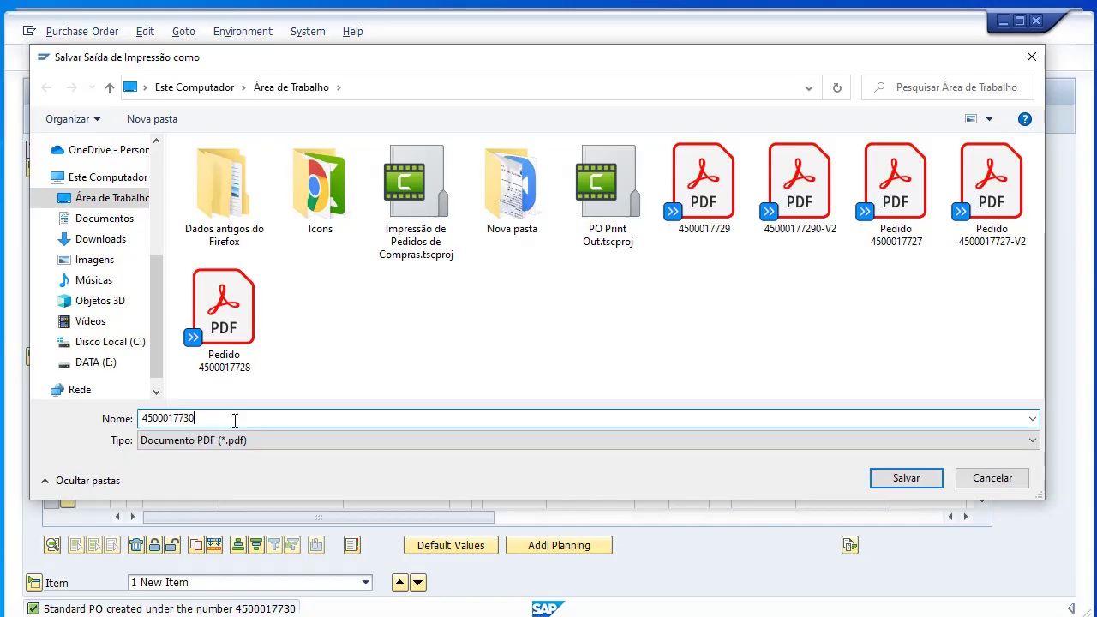
left_click(906, 478)
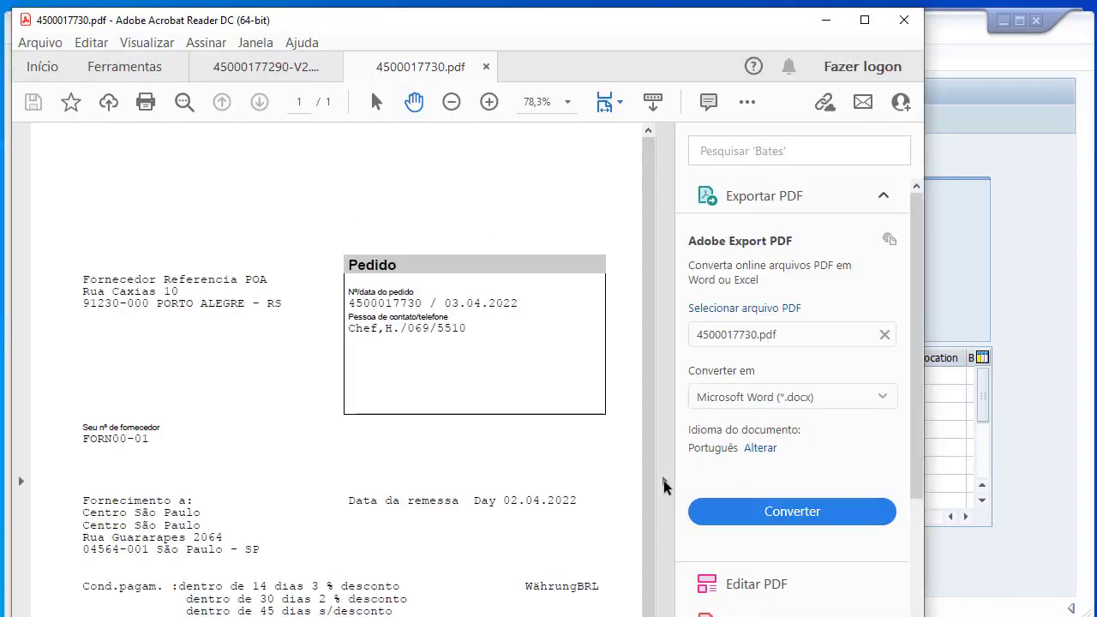
Step: Collapse the reader's tools pane and review the supplier, delivery, payment terms and item data in the new order's PDF
left_click(664, 480)
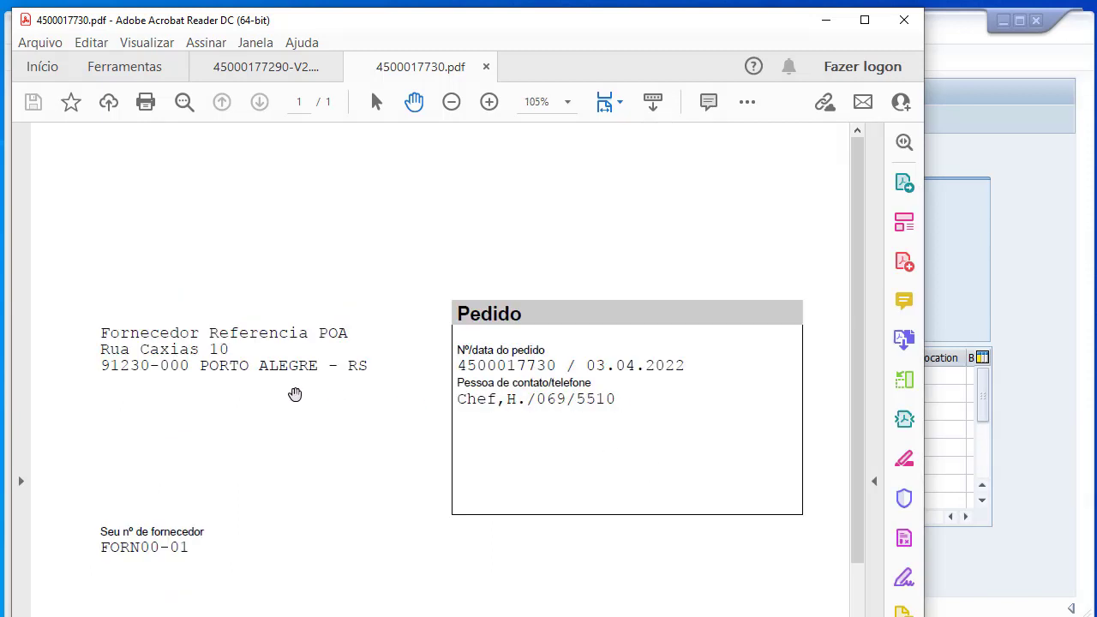
scroll(423, 404, "down", 4)
scroll(530, 416, "down", 7)
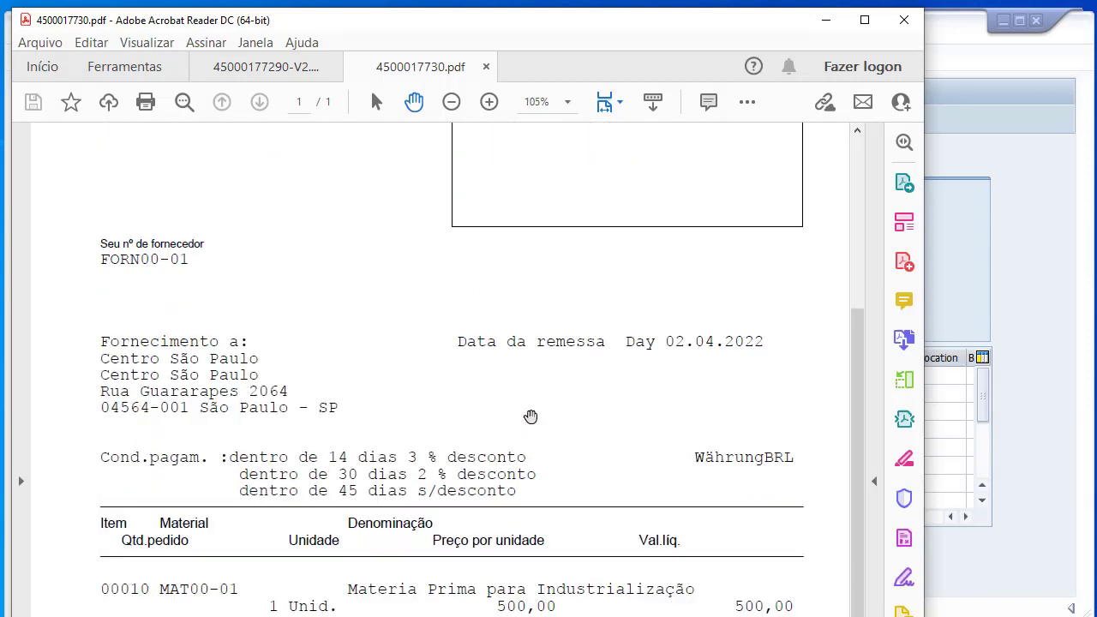